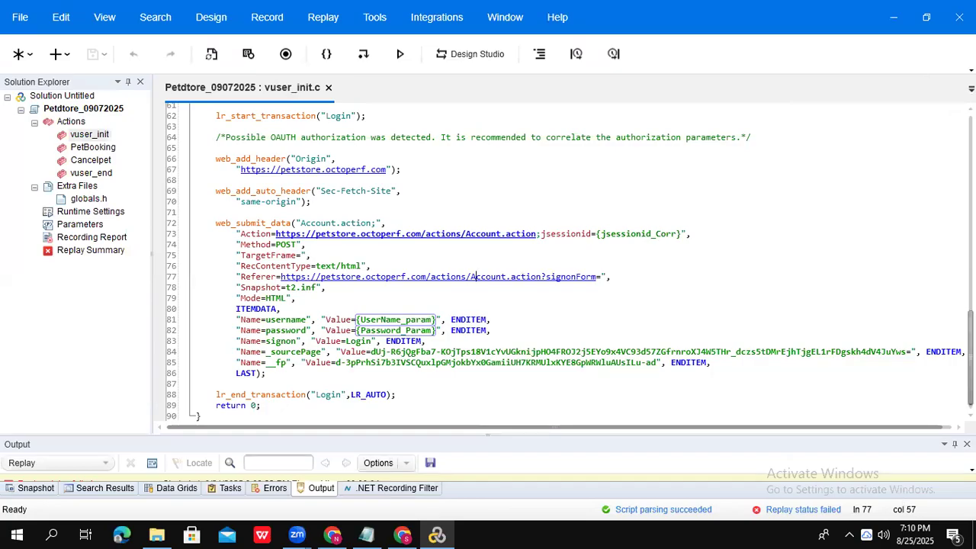
View the Logindetails text file and minimise it.
left_click(365, 535)
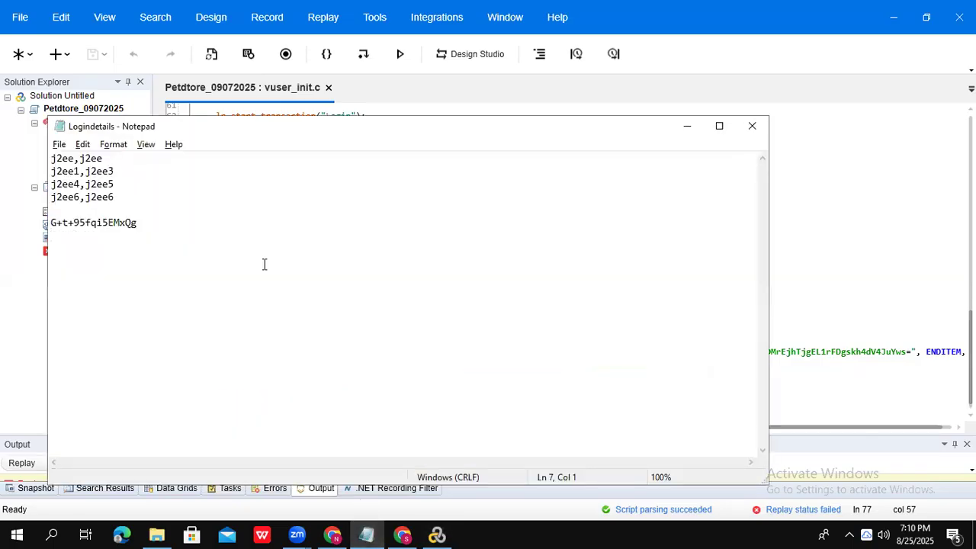
left_click(177, 211)
left_click(687, 126)
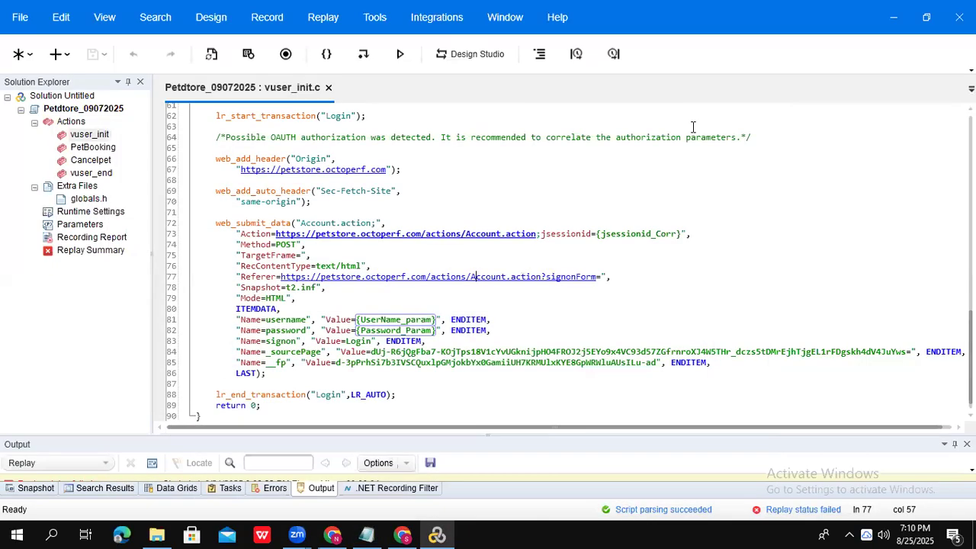
Show the desktop and launch LoadRunner Controller.
left_click(974, 539)
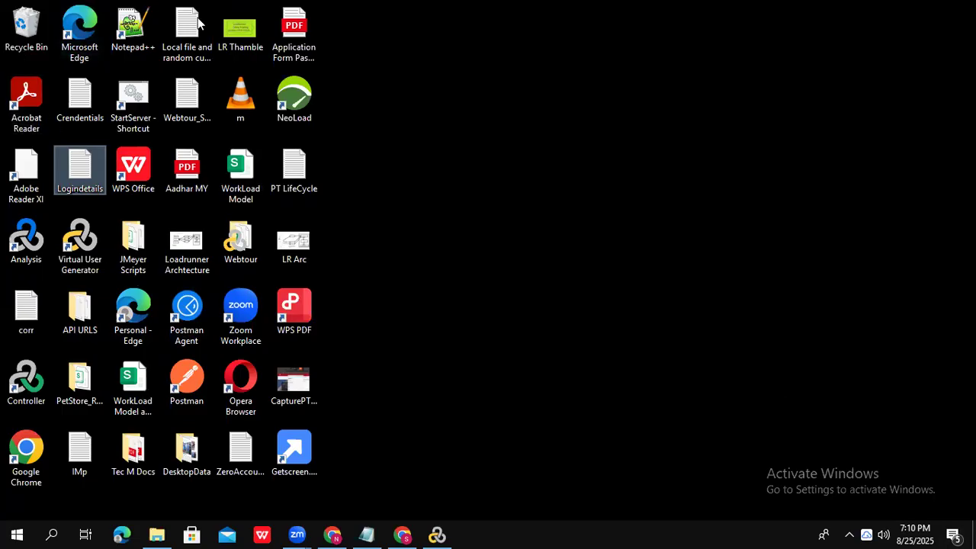
left_click(134, 48)
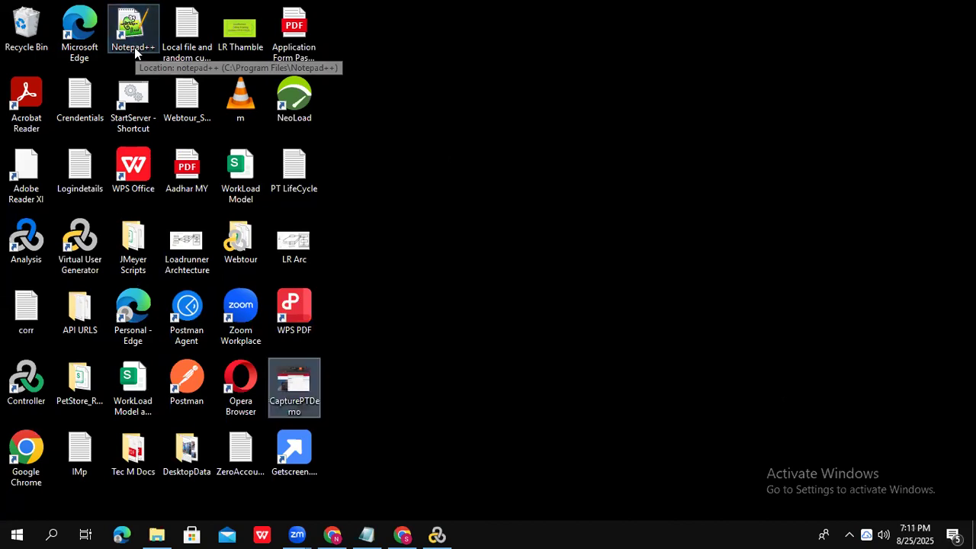
key("c")
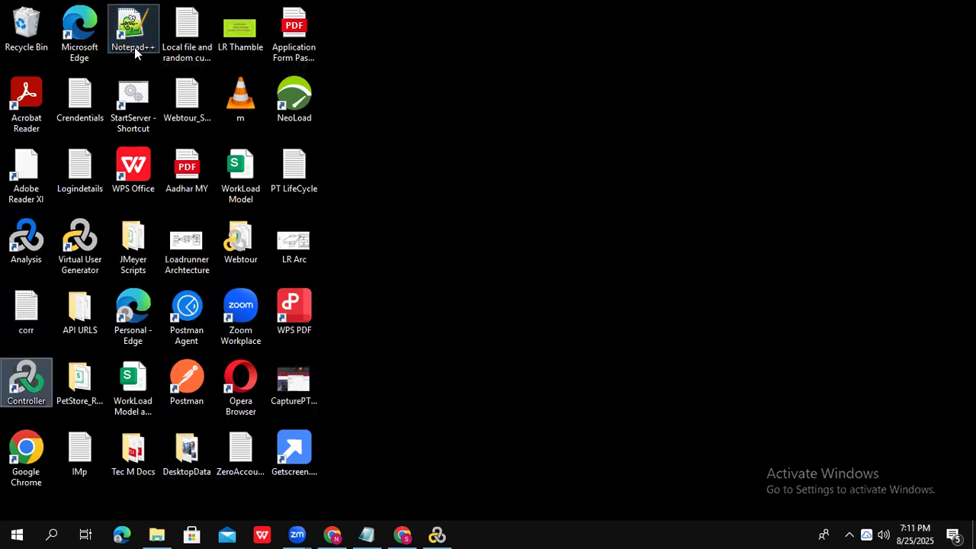
double_click(31, 387)
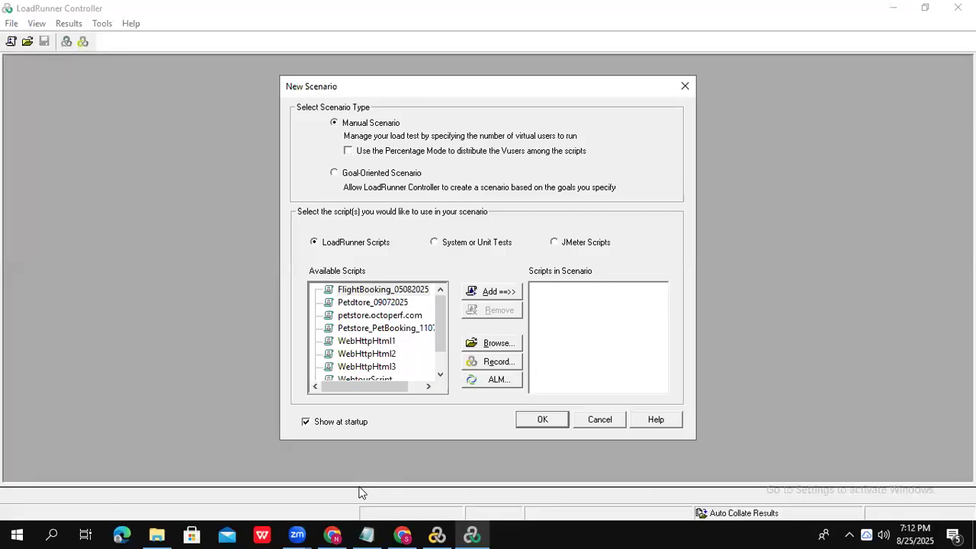
left_click(438, 535)
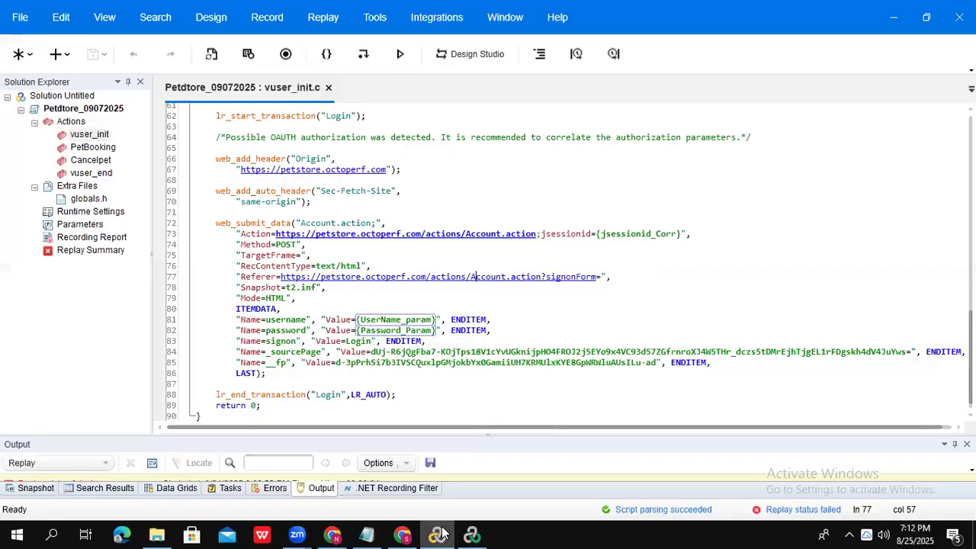
left_click(440, 533)
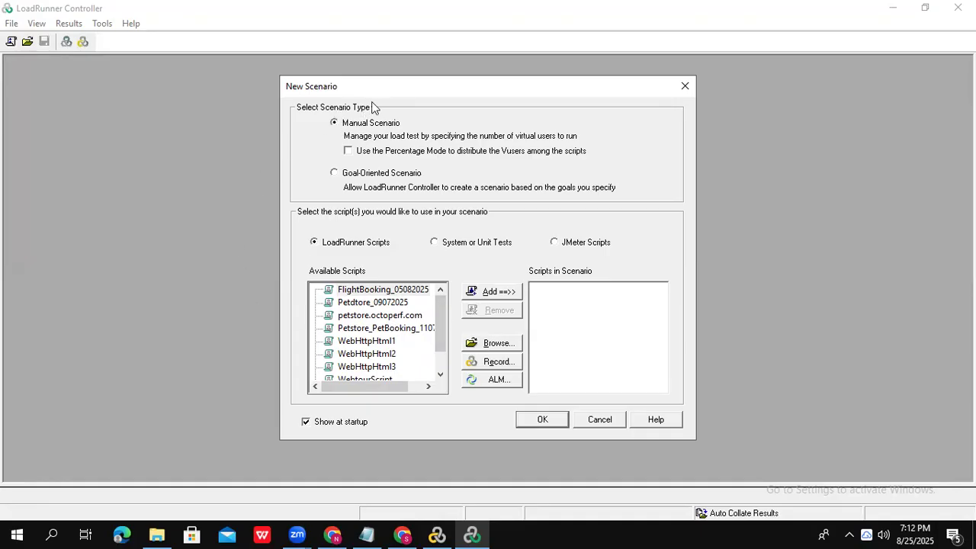
left_click_drag(340, 89, 302, 108)
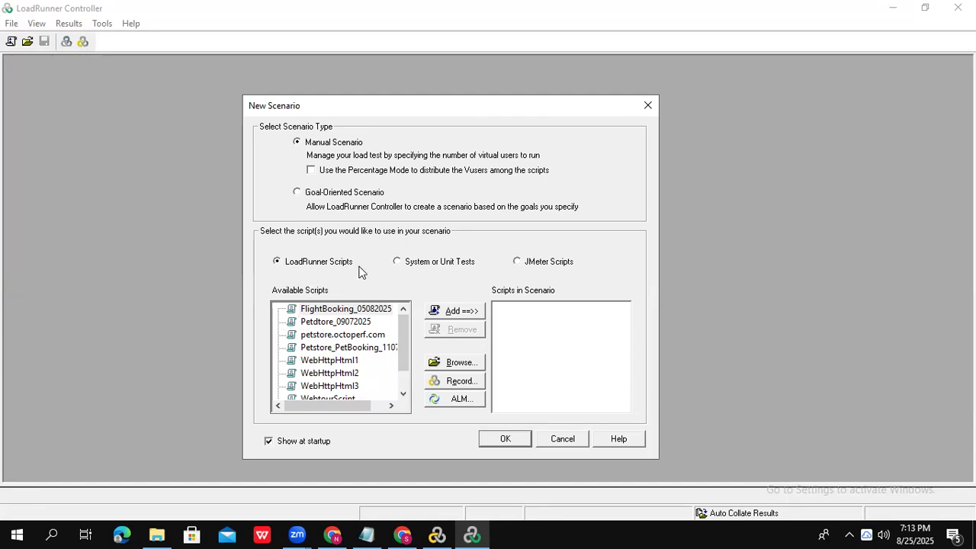
Examine the saved scripts in the VuGen Scripts folder and in the New Scenario dialog's available and browsable scripts.
mouse_move(406, 332)
left_mouse_down()
mouse_move(406, 361)
mouse_move(404, 344)
left_mouse_up()
left_click(156, 535)
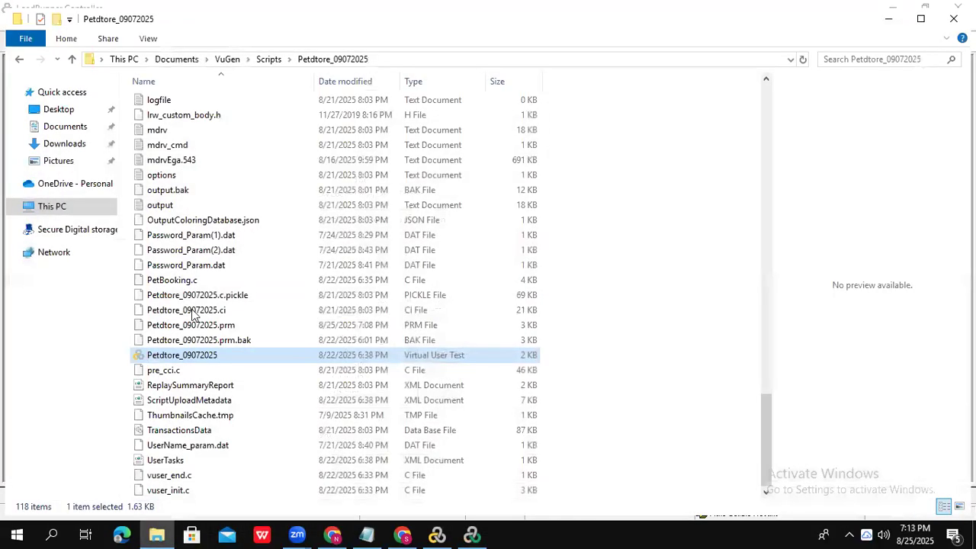
left_click(265, 61)
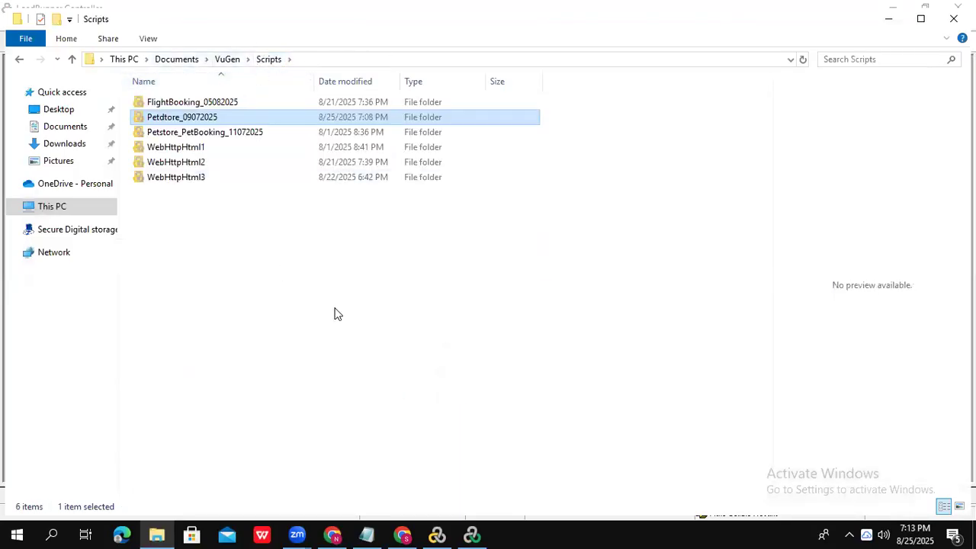
key("alt+Tab")
scroll(405, 325, "down", 2)
scroll(405, 336, "up", 2)
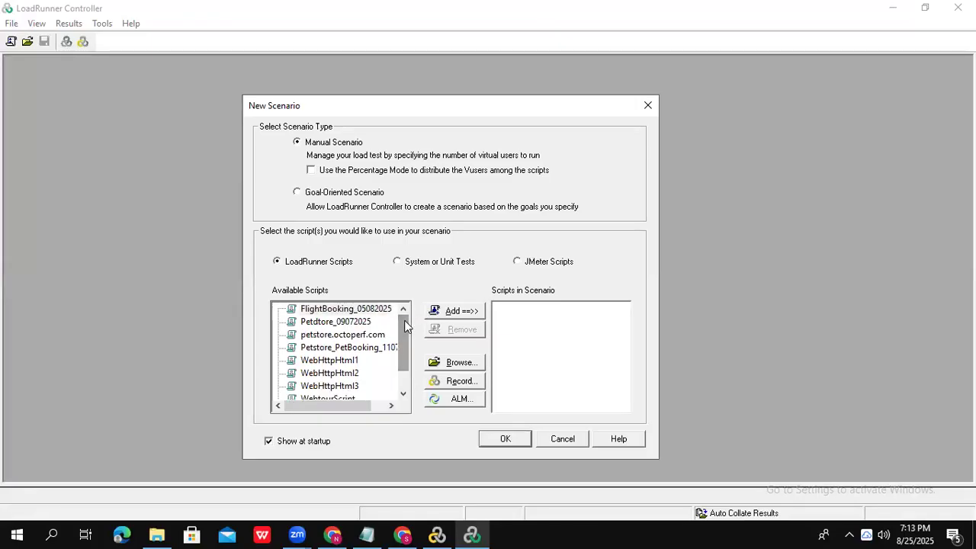
left_click(475, 367)
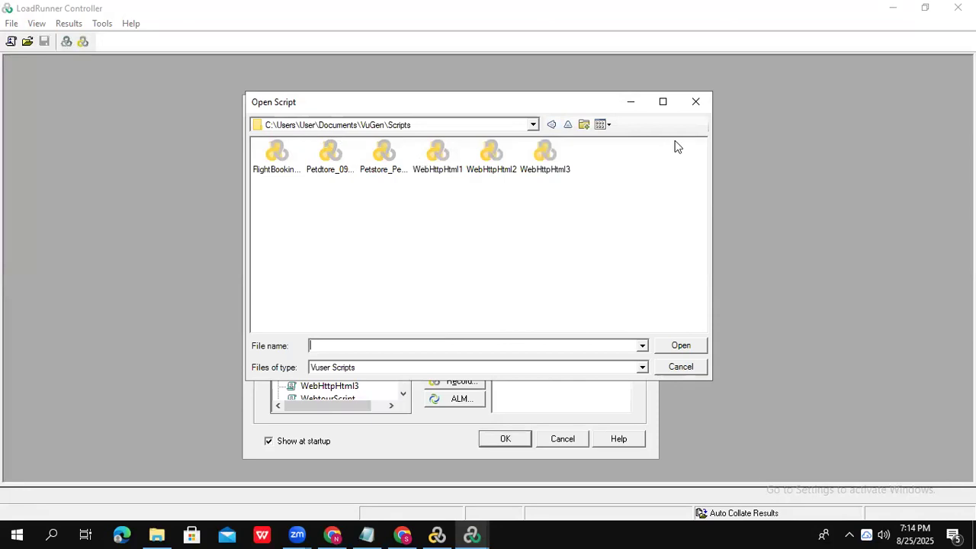
left_click(686, 101)
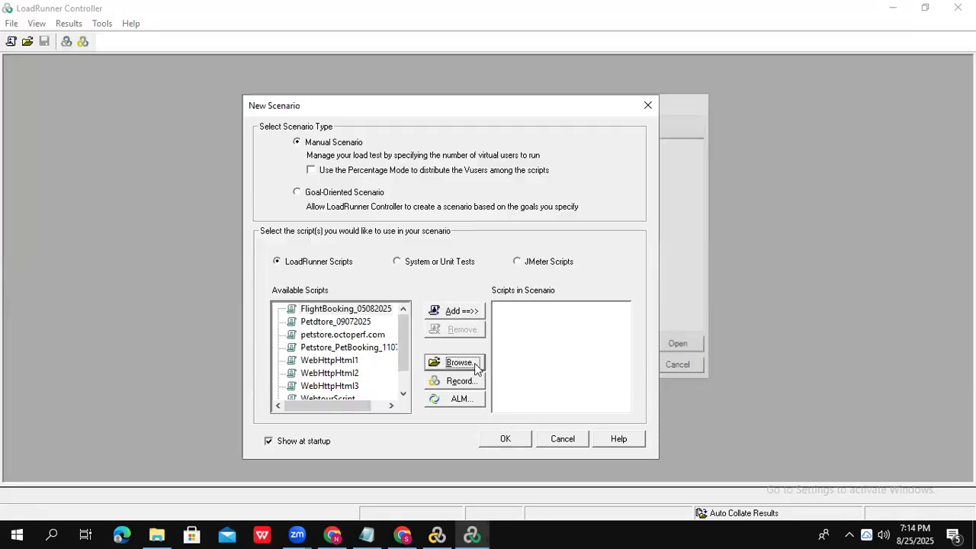
Add the Petdtore_09072025 script to the new manual scenario and create the scenario.
left_click(342, 323)
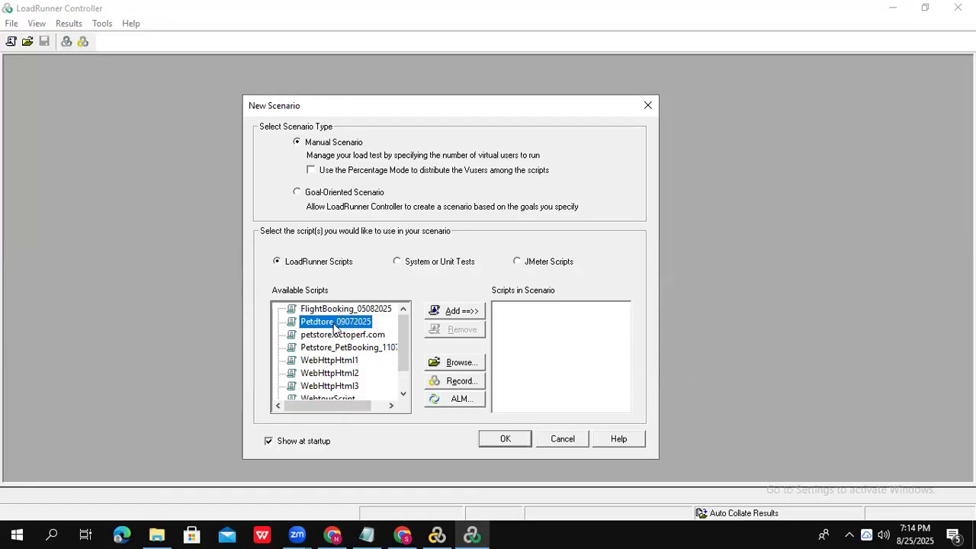
left_click(453, 314)
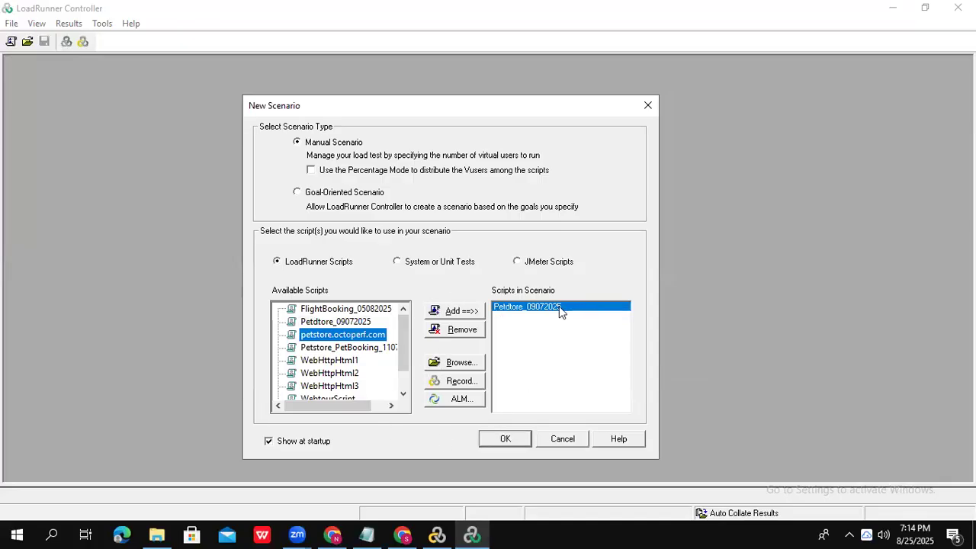
left_click(500, 441)
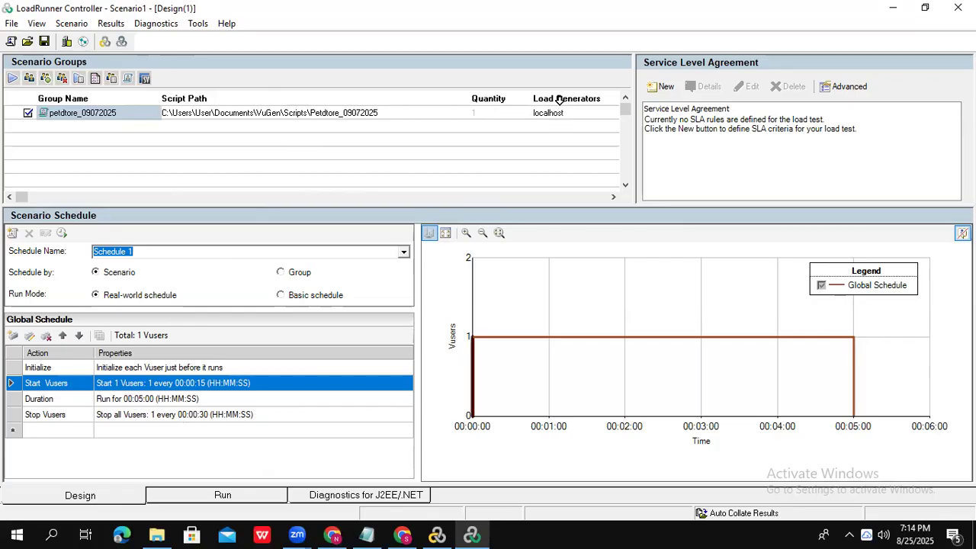
Add a load generator named 127.0.0.1 on the Windows platform for the petdtore_09072025 group.
left_click(564, 114)
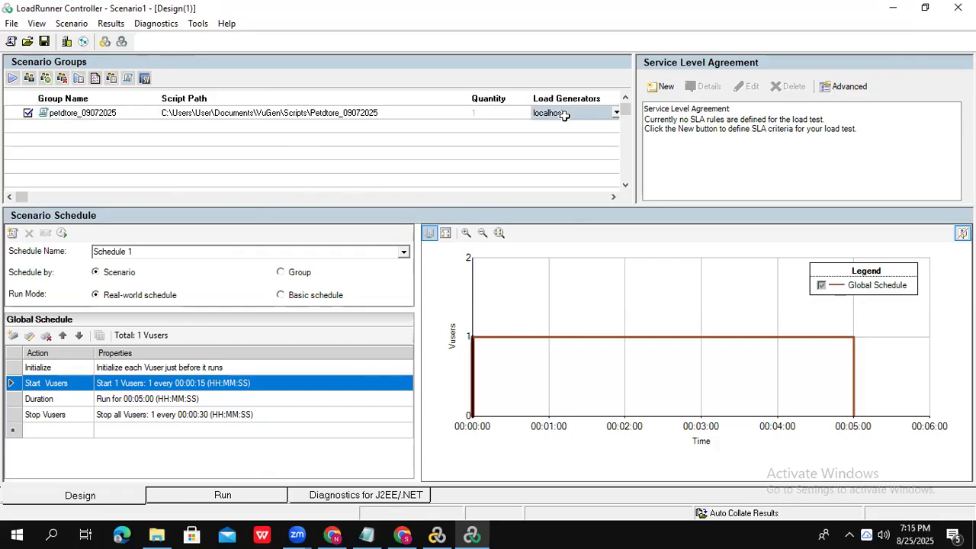
left_click(616, 113)
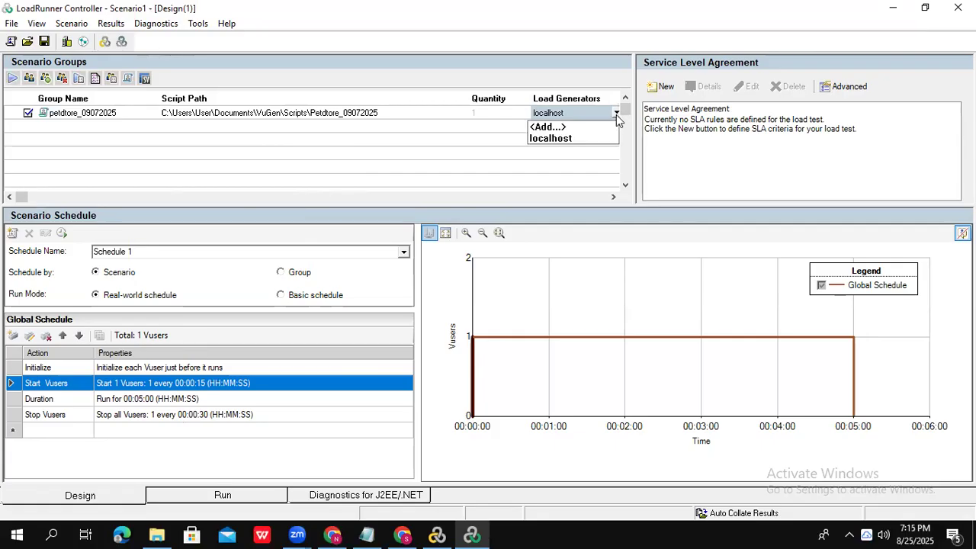
left_click(561, 133)
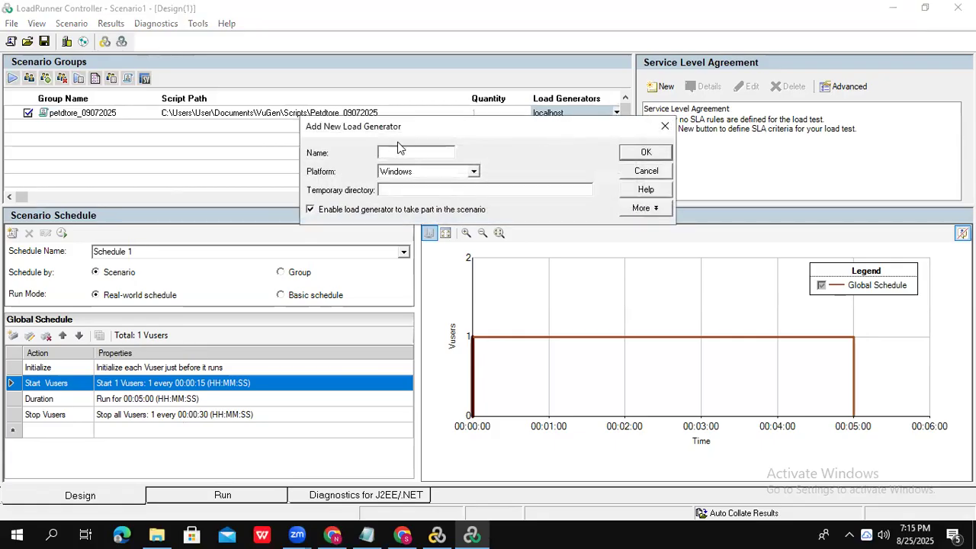
type("127.0.0.")
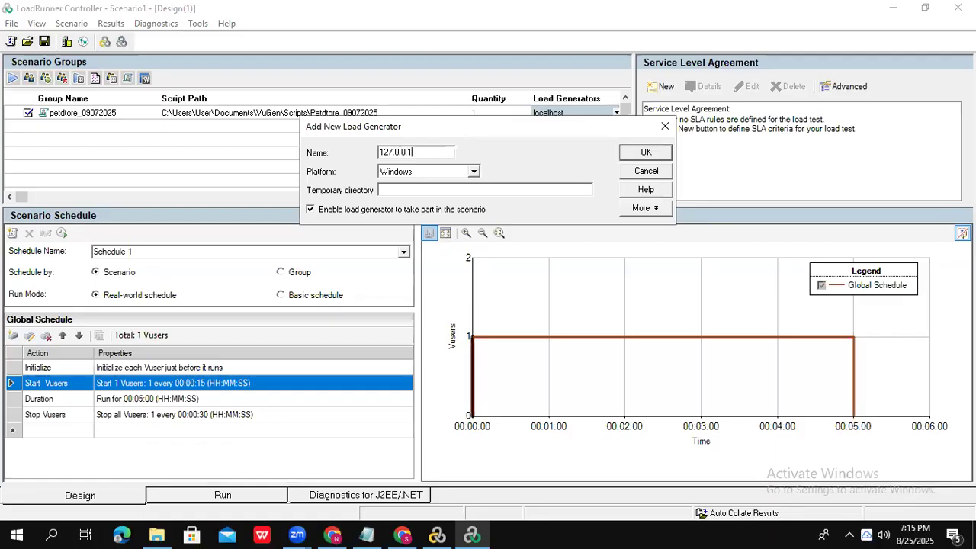
type("1")
left_click_drag(425, 153, 367, 153)
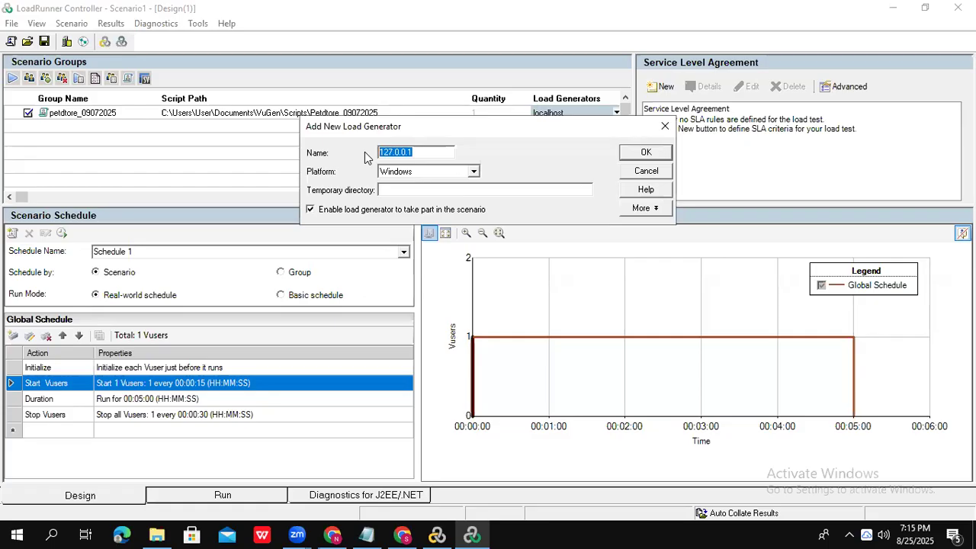
left_click(473, 172)
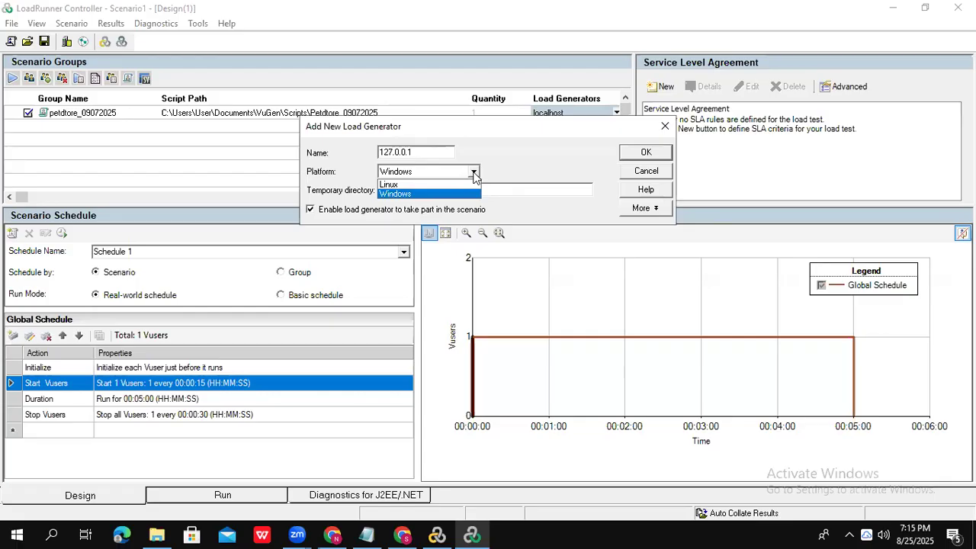
left_click(448, 192)
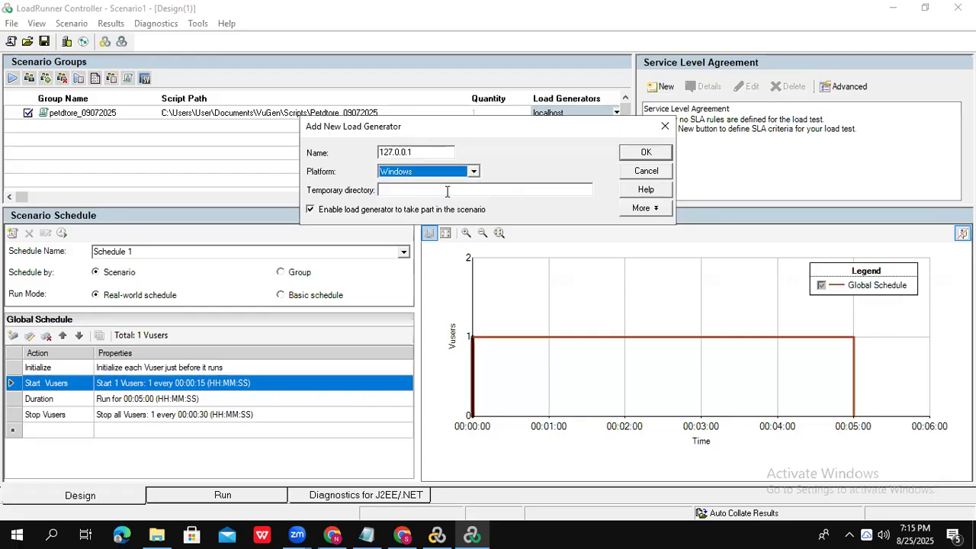
left_click(648, 152)
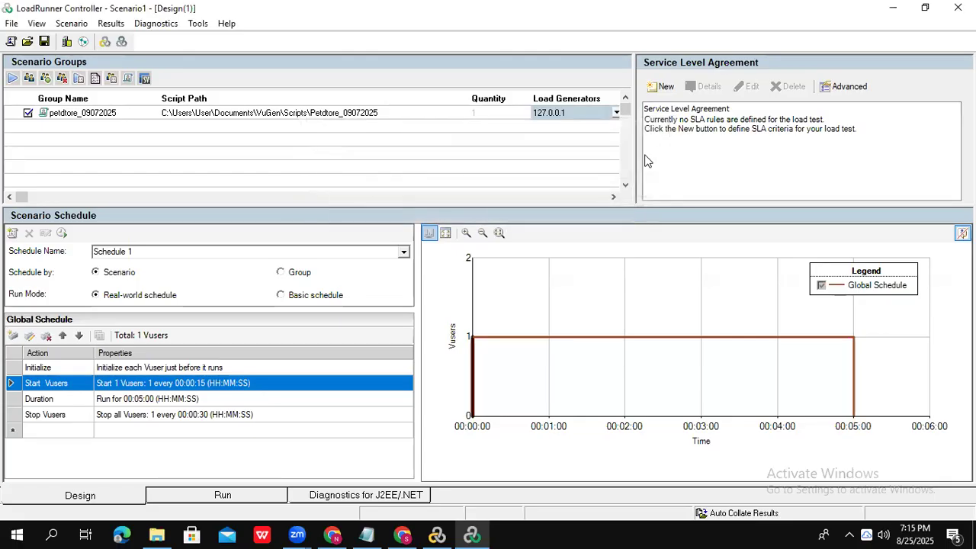
left_click(614, 114)
left_click(409, 136)
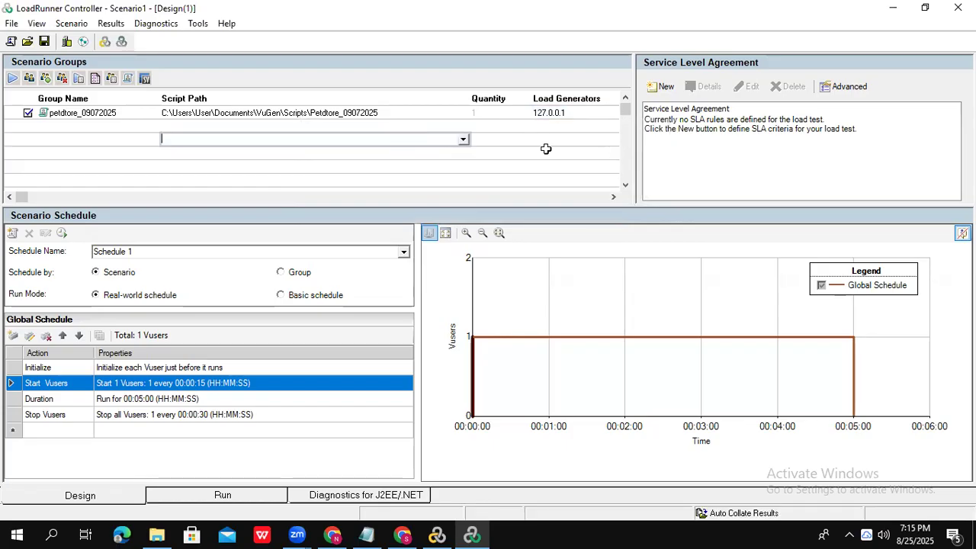
left_click(581, 118)
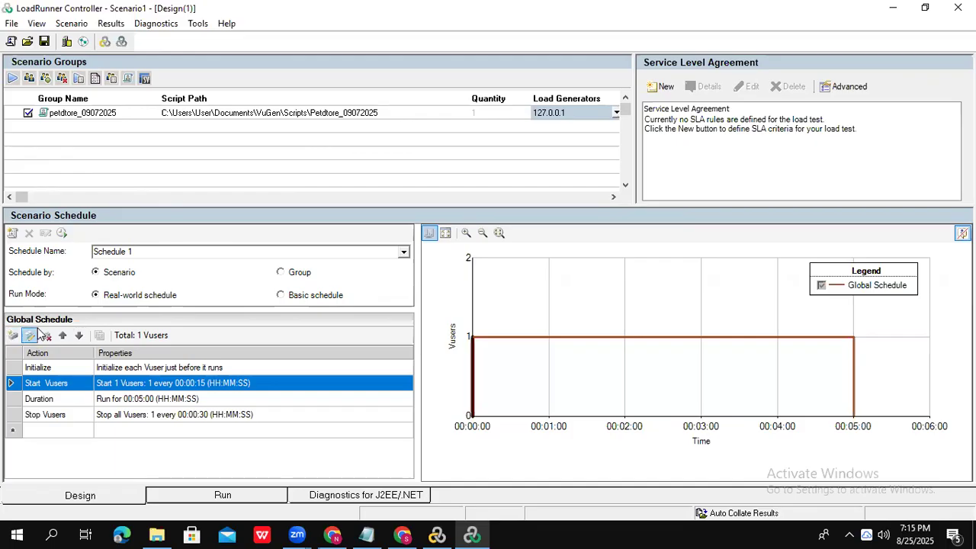
Set the Start Vusers action to start 10 Vusers, 2 every 00:00:05.
double_click(150, 383)
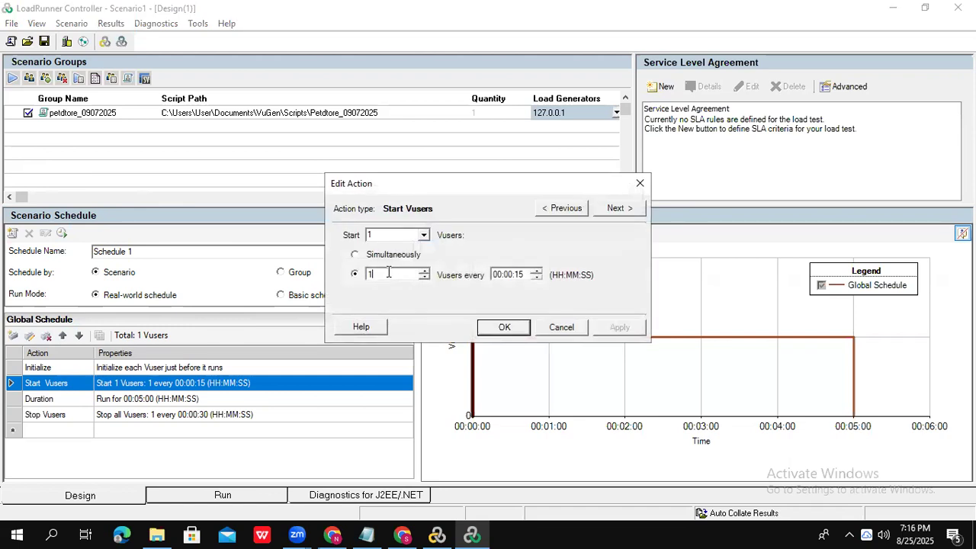
left_click(401, 233)
type("110")
key("BackSpace")
key("BackSpace")
key("BackSpace")
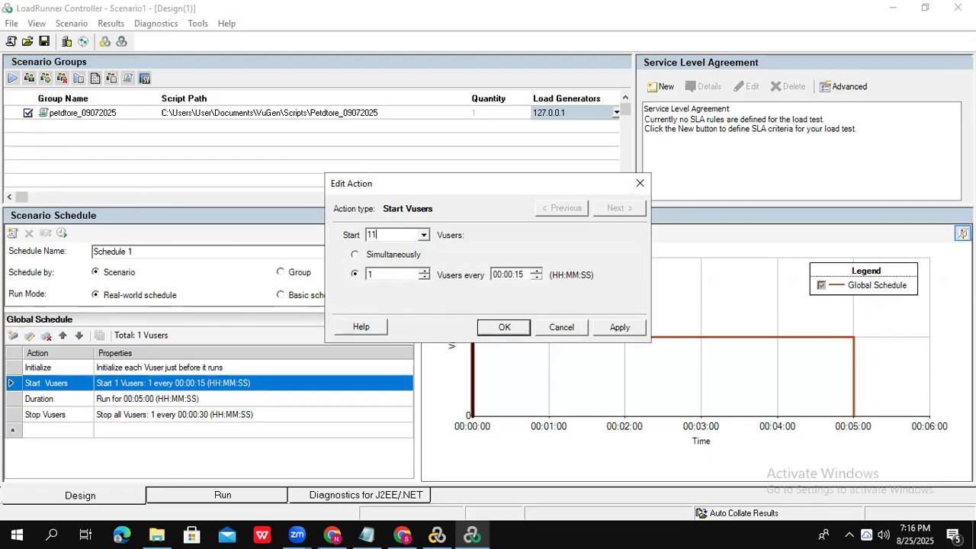
type("10")
left_click(392, 274)
double_click(363, 274)
type("2")
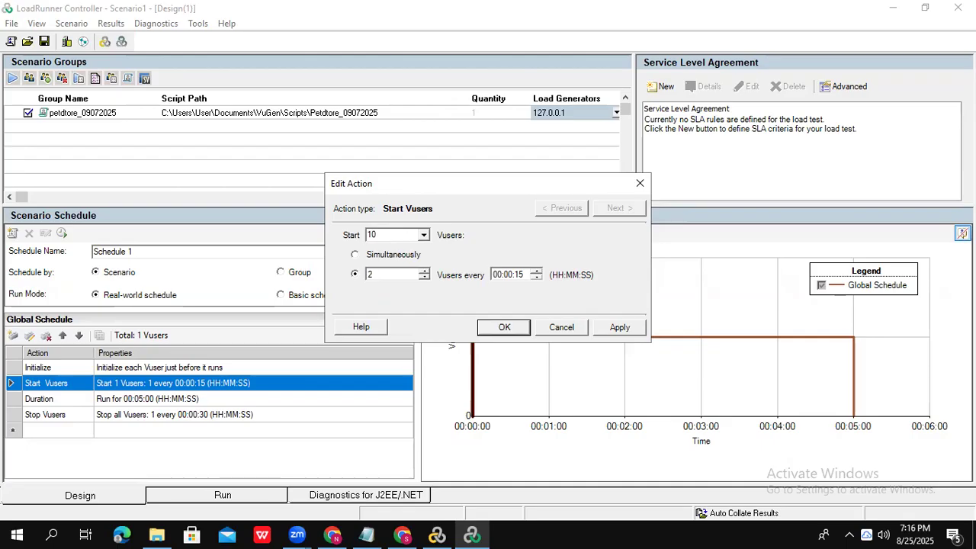
left_click(518, 274)
key("BackSpace")
type("5")
left_click(500, 327)
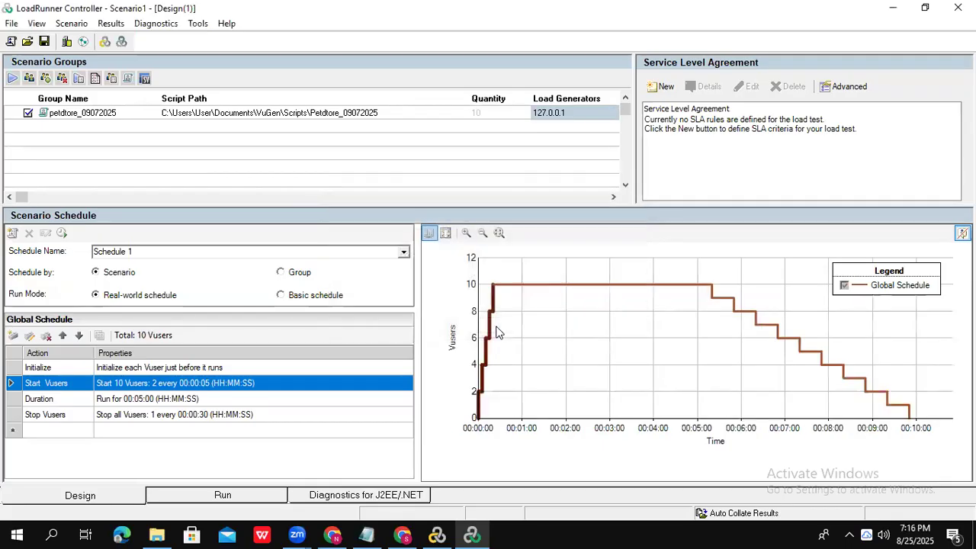
Set the Stop Vusers action to stop all Vusers, 2 every 00:00:05.
mouse_move(486, 372)
mouse_move(707, 286)
double_click(203, 413)
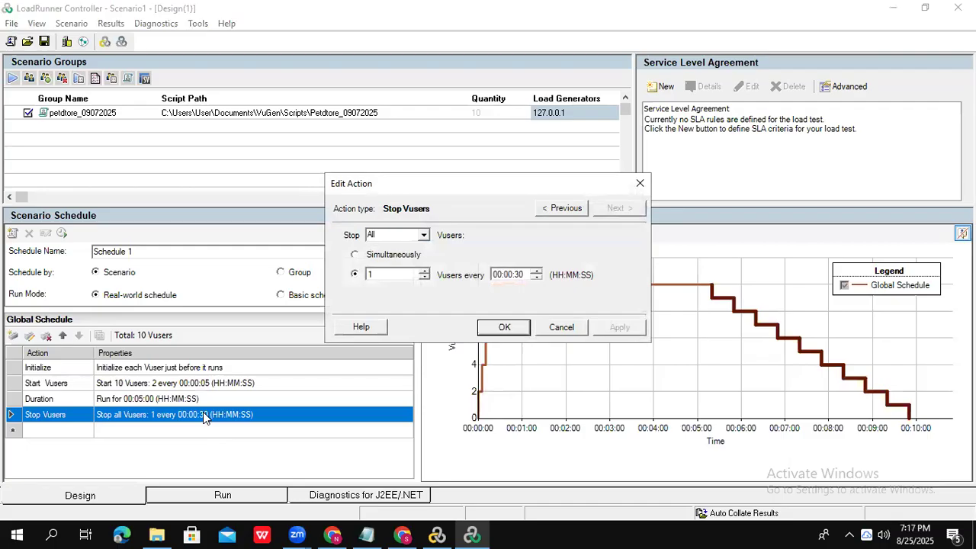
left_click_drag(377, 274, 356, 273)
type("2")
left_click(519, 275)
type("05")
left_click(503, 327)
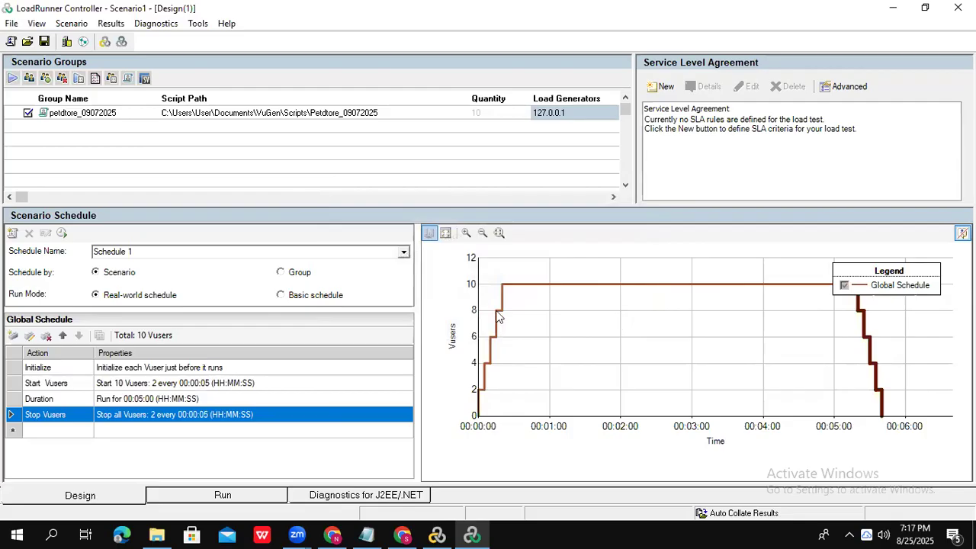
Review the Duration action's run-time settings in the global schedule.
double_click(143, 400)
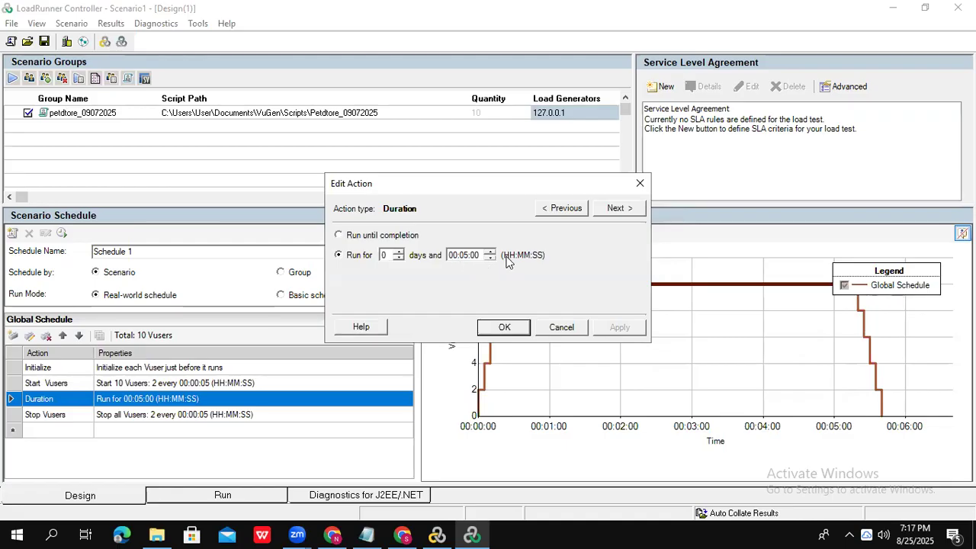
left_click(505, 328)
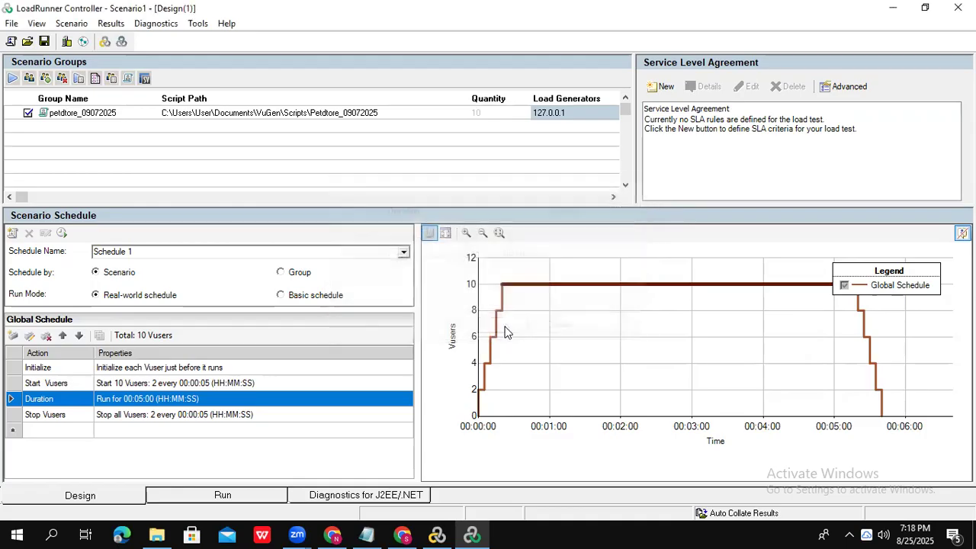
Examine how the Start Vusers, Duration and Stop Vusers actions appear on the schedule graph, and check the group's Vuser quantity.
left_click(170, 382)
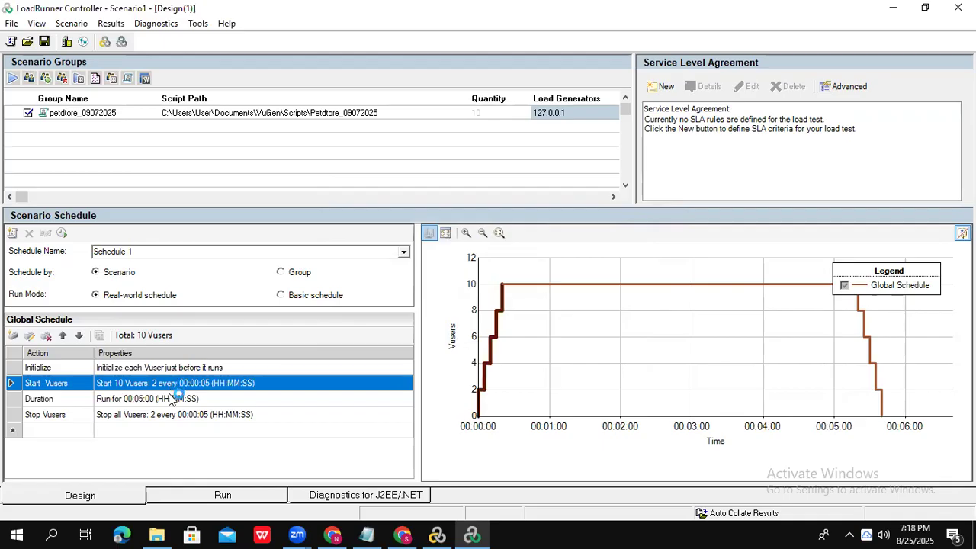
left_click(169, 397)
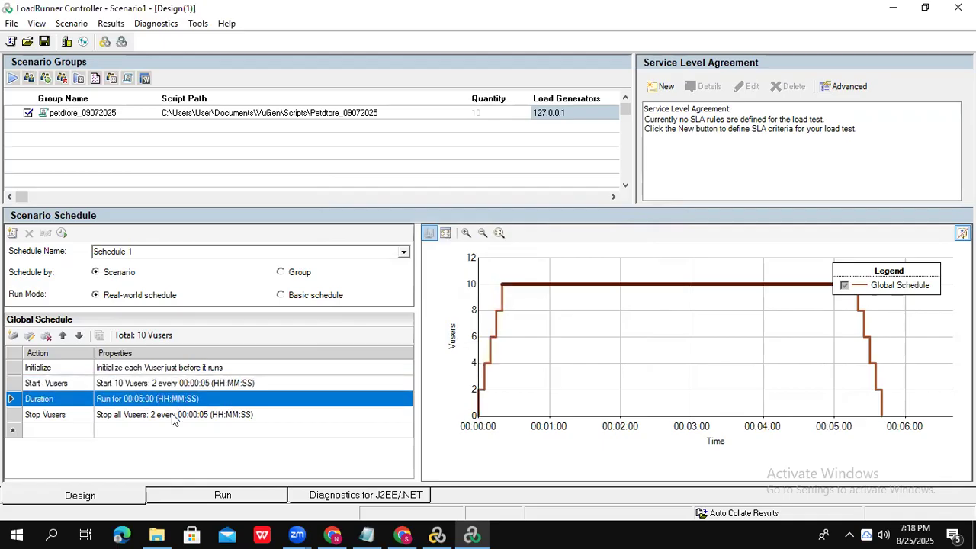
left_click(172, 413)
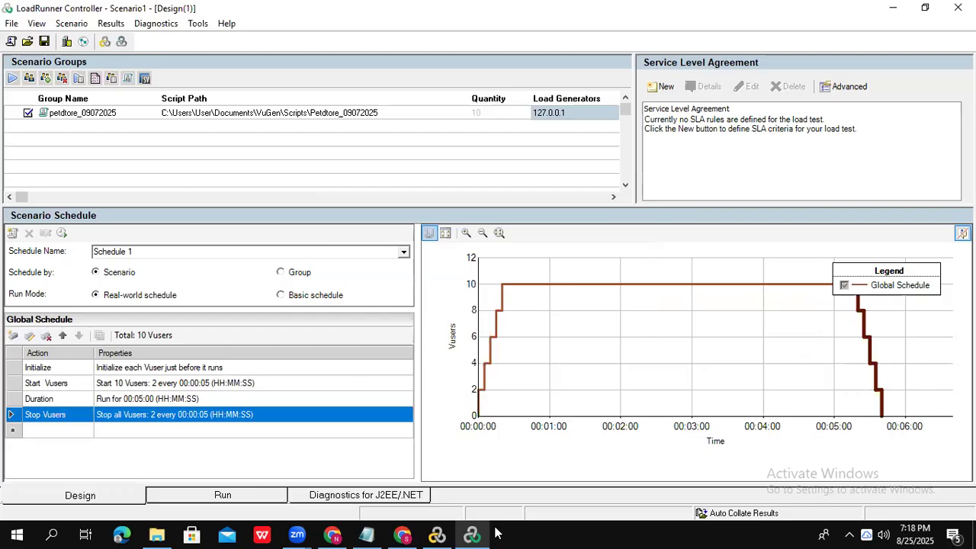
mouse_move(884, 418)
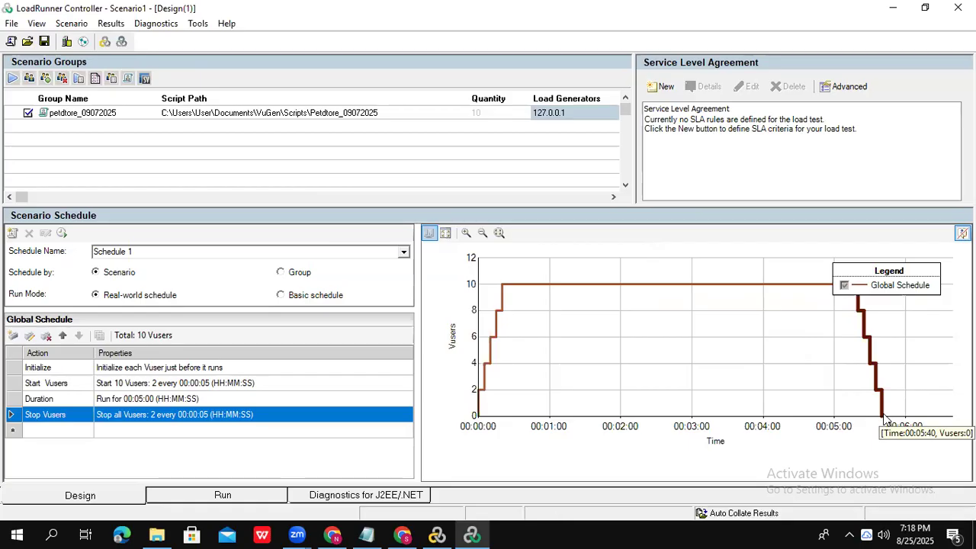
left_click(180, 400)
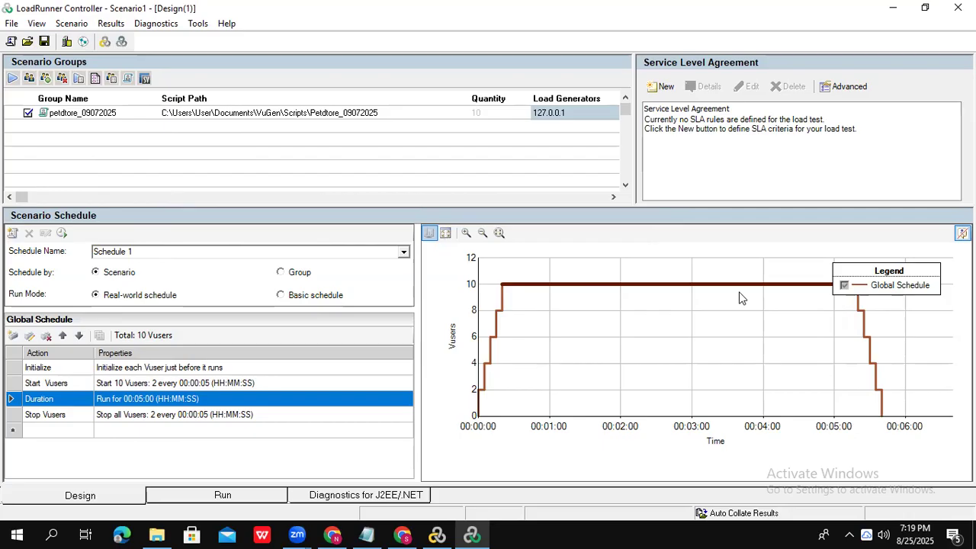
mouse_move(879, 395)
left_click(122, 114)
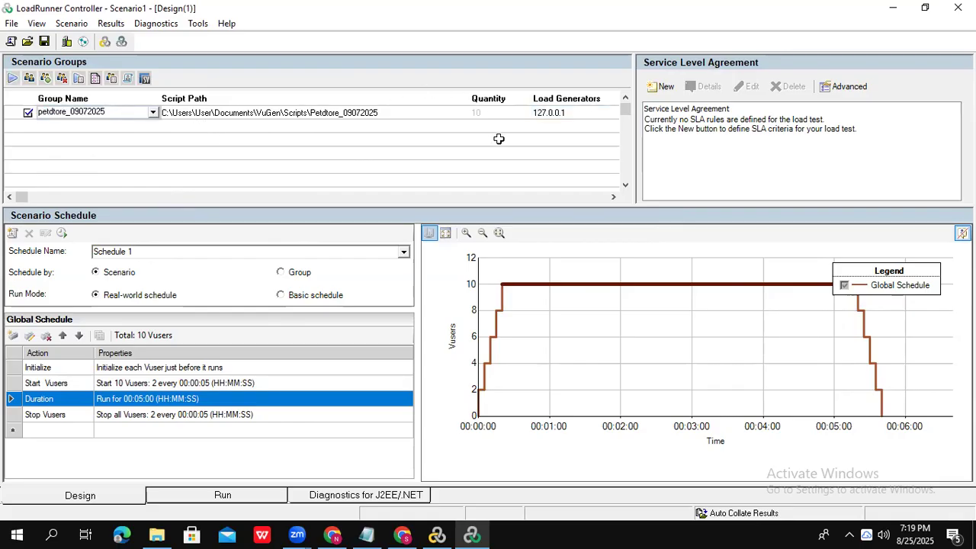
left_click(482, 115)
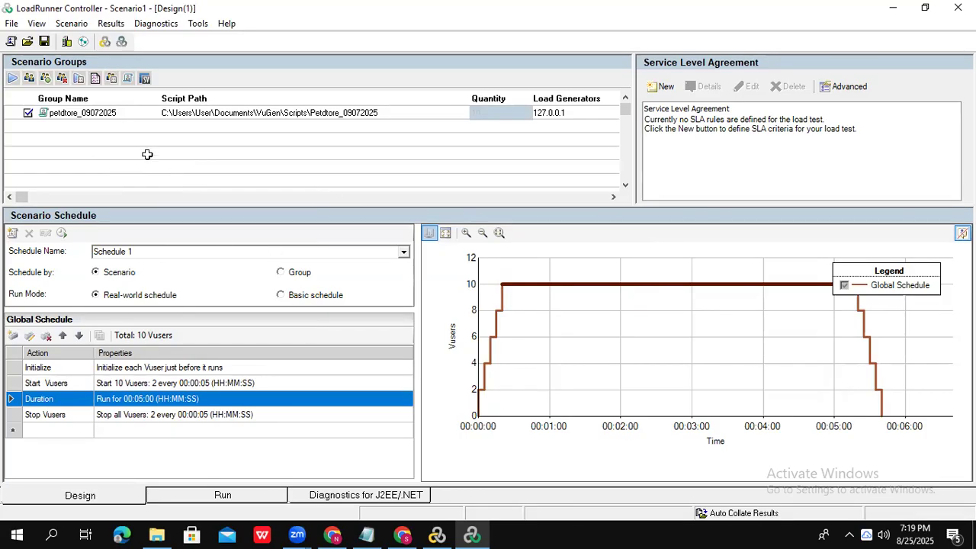
Open the petdtore_09072025 group's runtime settings and set Block0's number of iterations to 1 in the run logic.
left_click(129, 113)
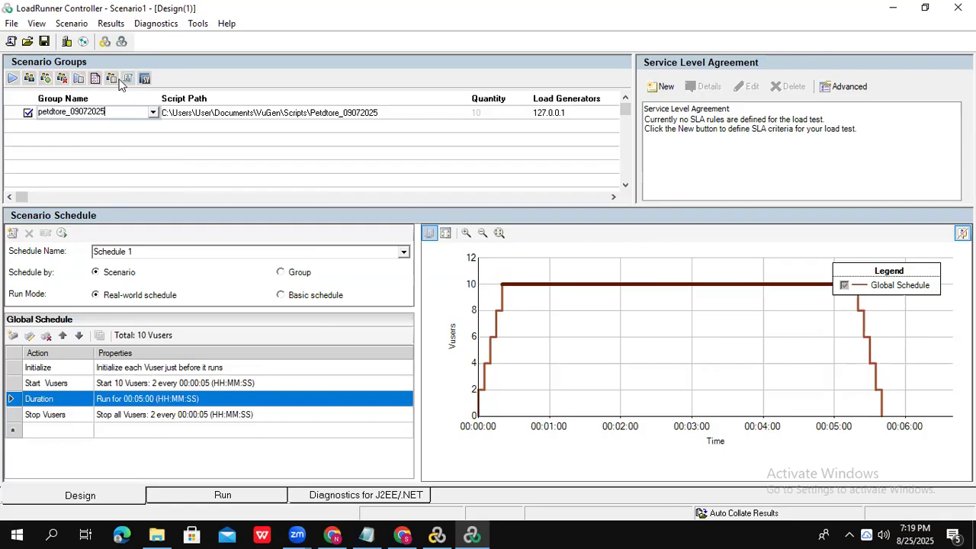
left_click(76, 80)
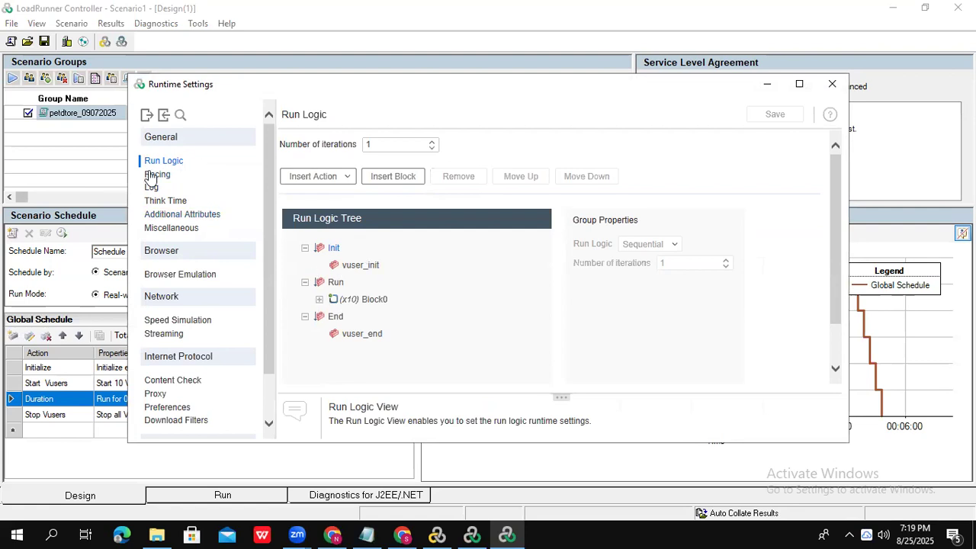
left_click(320, 300)
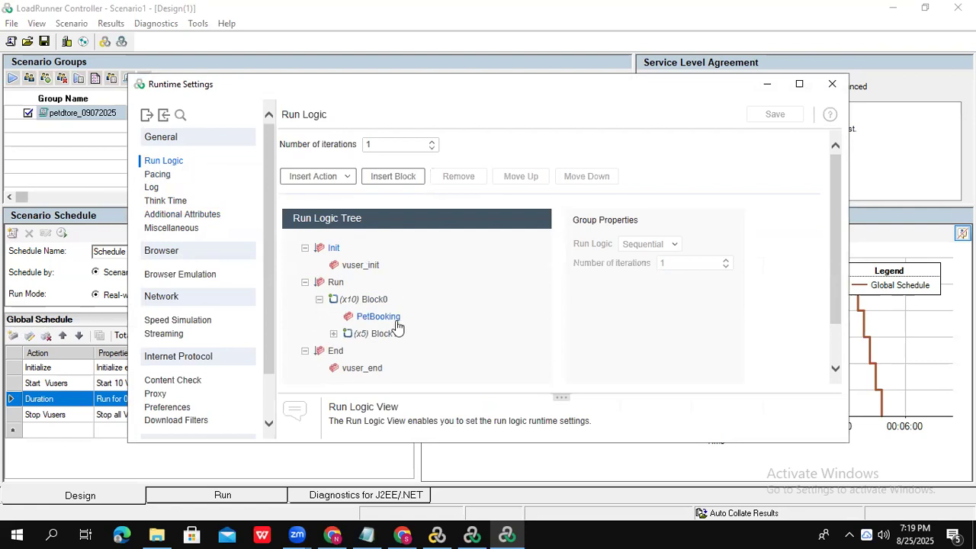
left_click(373, 299)
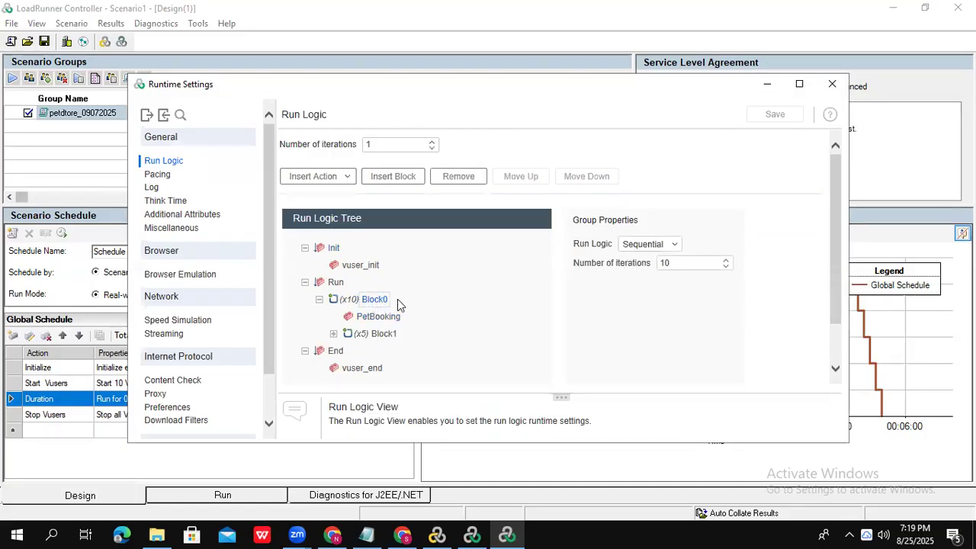
left_click(672, 262)
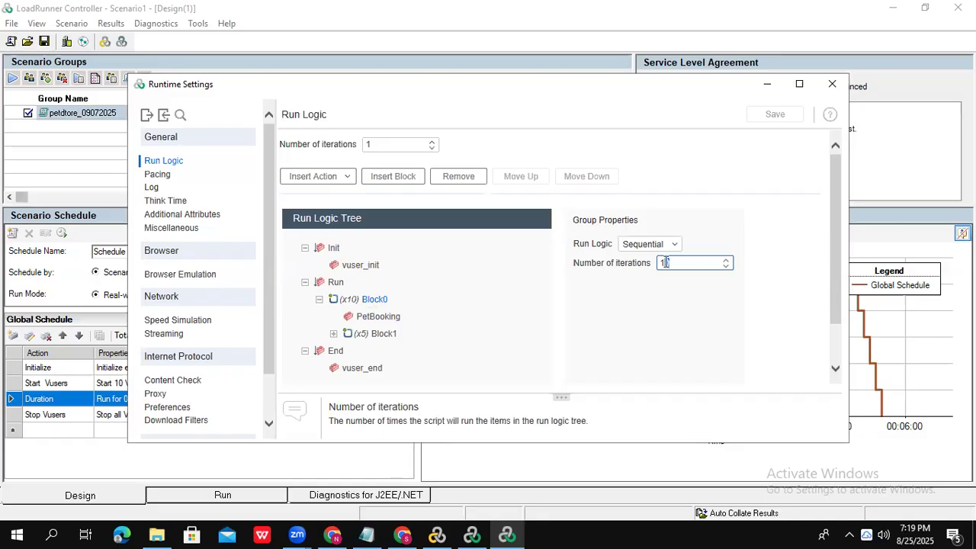
key("BackSpace")
Set Block1's number of iterations to 1 and expand the block to check the action inside it.
left_click(379, 335)
left_click(598, 263)
type("1")
left_click(537, 303)
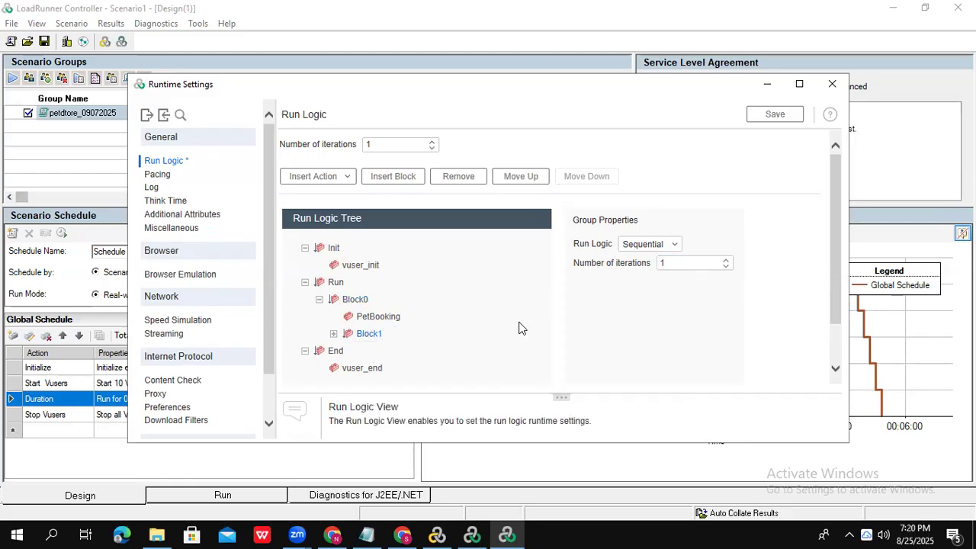
left_click(372, 317)
left_click(370, 336)
left_click(333, 334)
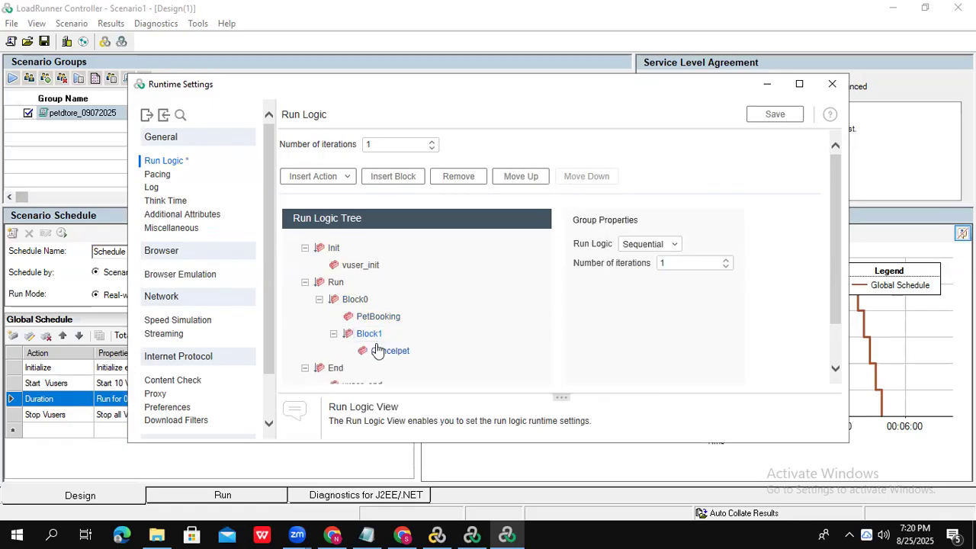
left_click(378, 349)
Set the pacing to a random delay of 10 to 20 seconds after the previous iteration ends, and disable logging.
left_click(163, 178)
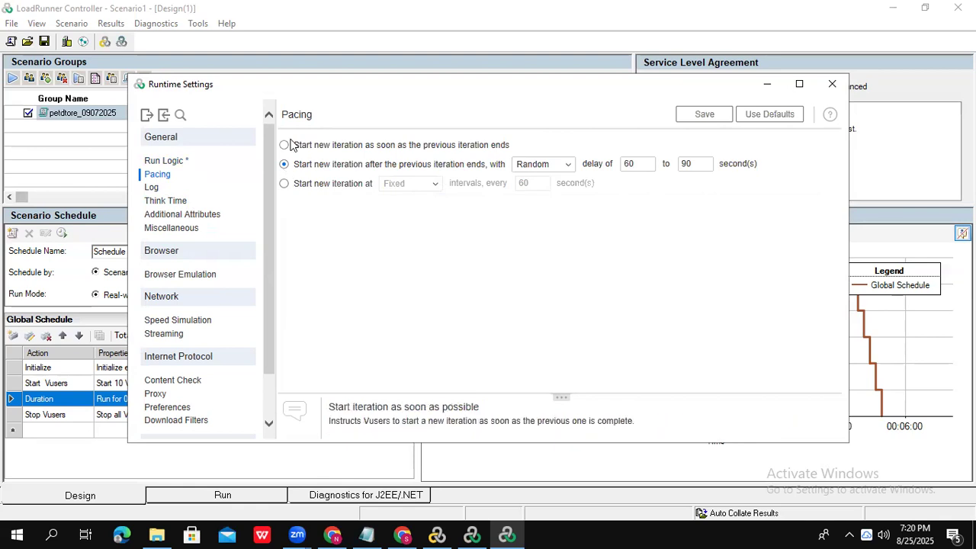
left_click(636, 164)
left_click_drag(636, 164, 619, 163)
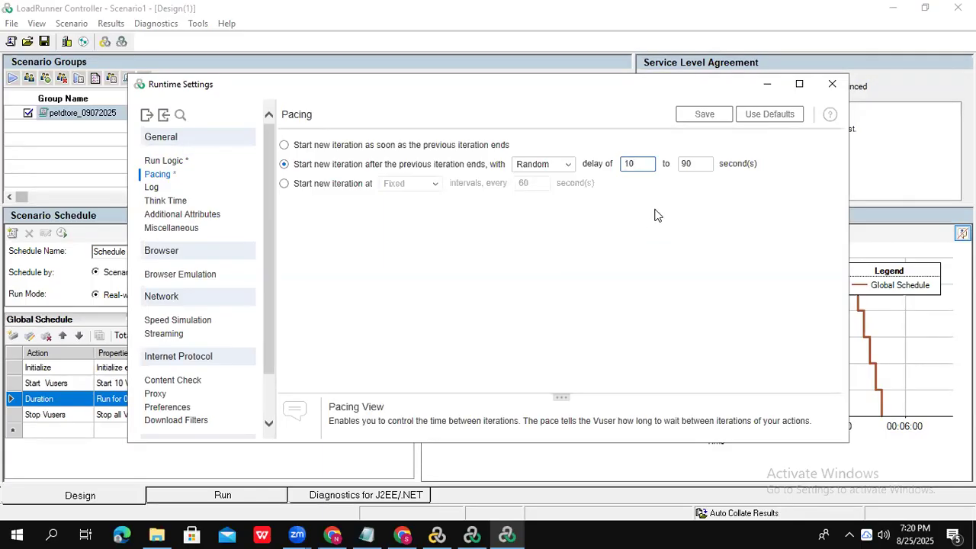
left_click_drag(701, 163, 677, 165)
type("20")
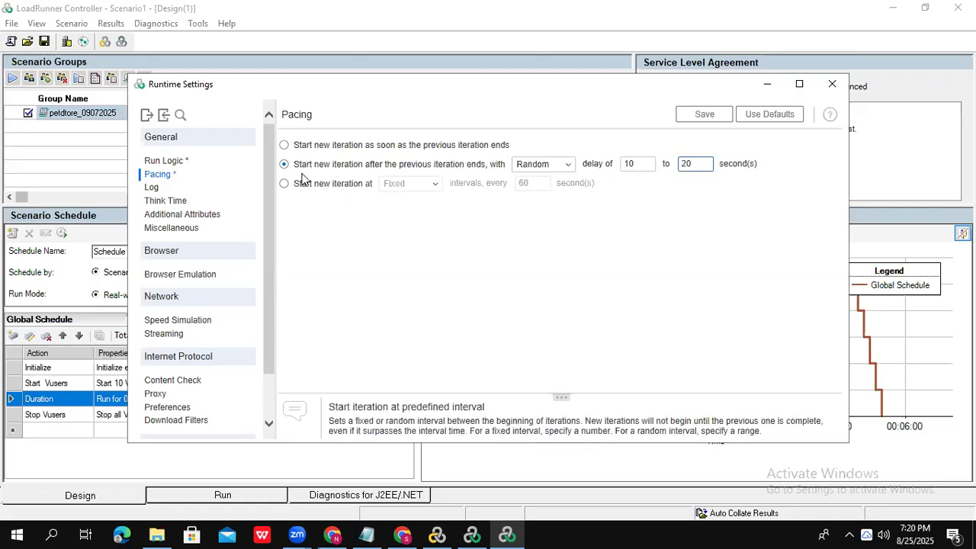
left_click(151, 188)
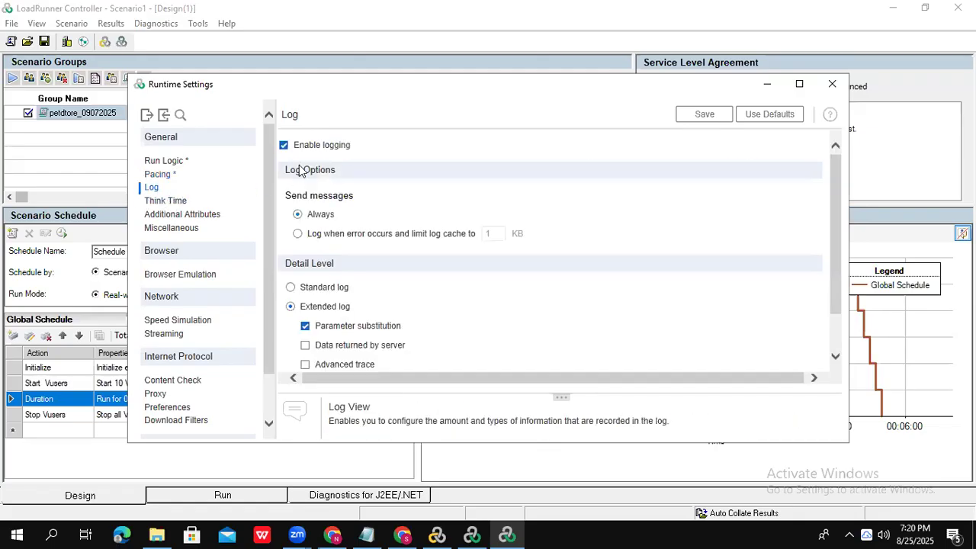
left_click(283, 144)
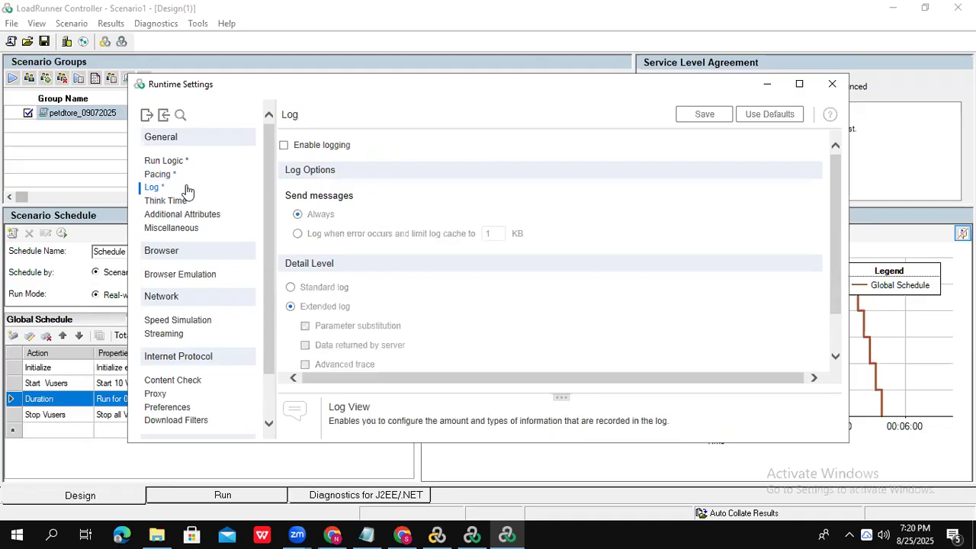
Review the think time, miscellaneous, browser emulation, speed simulation, proxy and preferences runtime settings, and close the runtime settings.
left_click(163, 201)
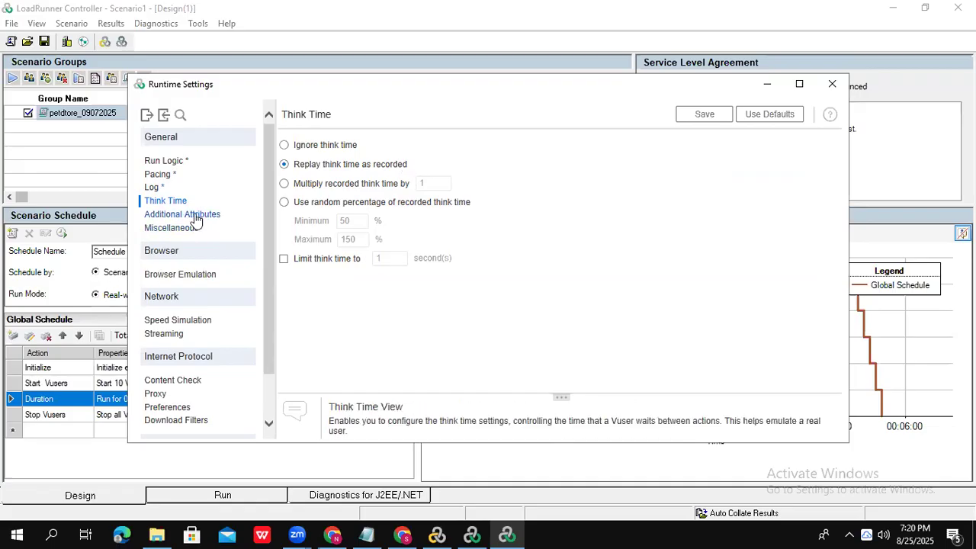
left_click(169, 229)
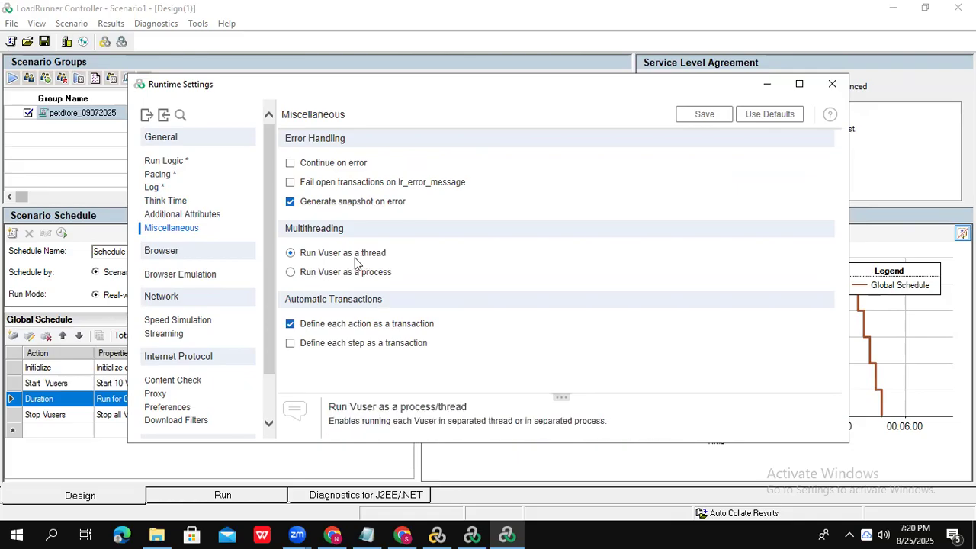
left_click(191, 276)
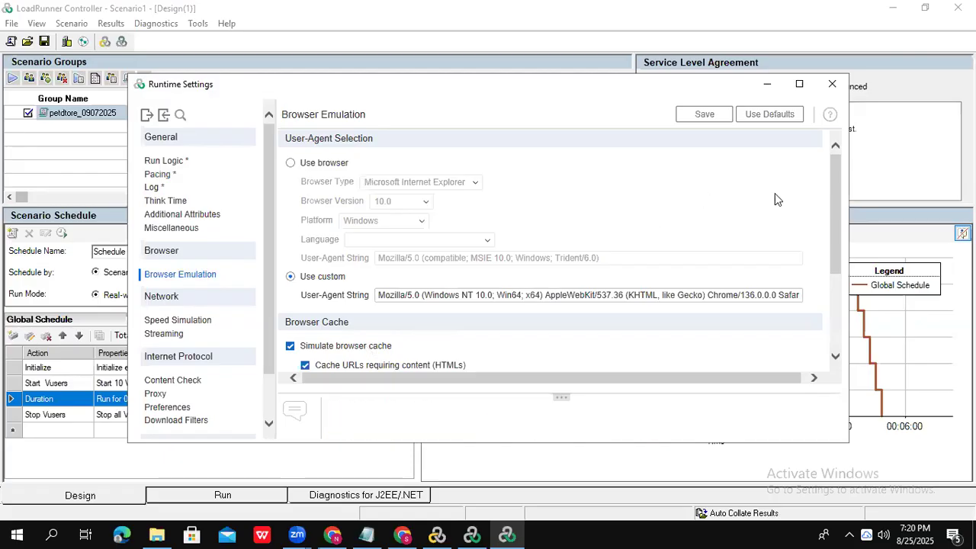
left_click_drag(834, 179, 812, 159)
left_click(171, 322)
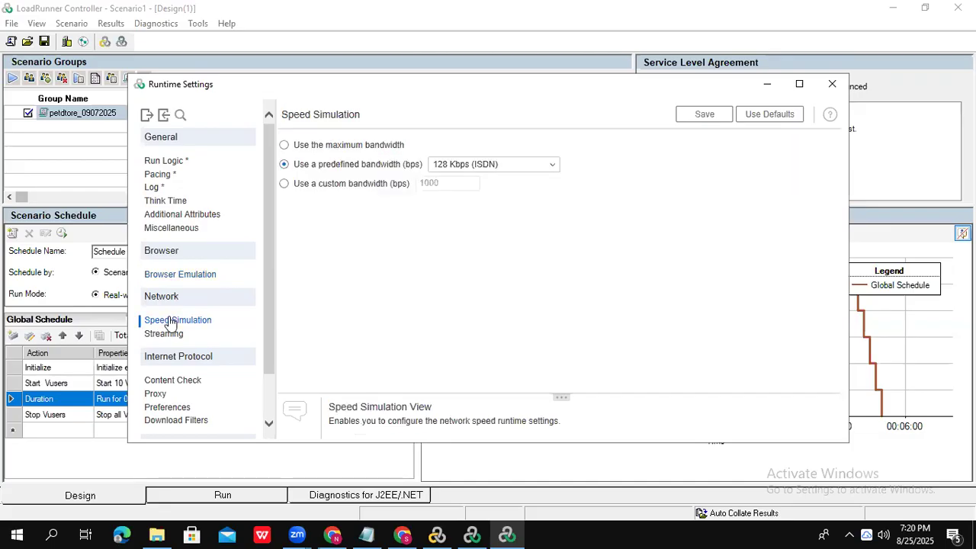
left_click(183, 276)
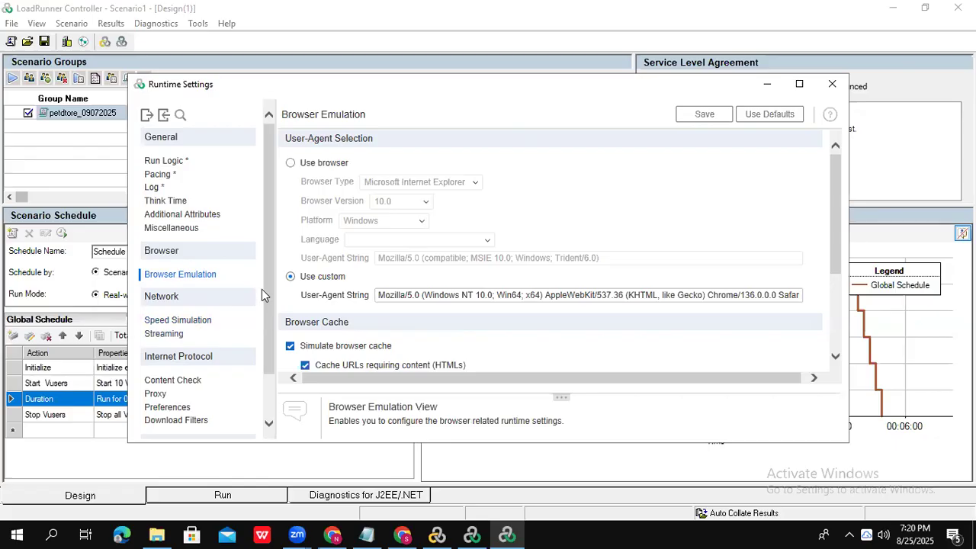
scroll(266, 292, "down", 3)
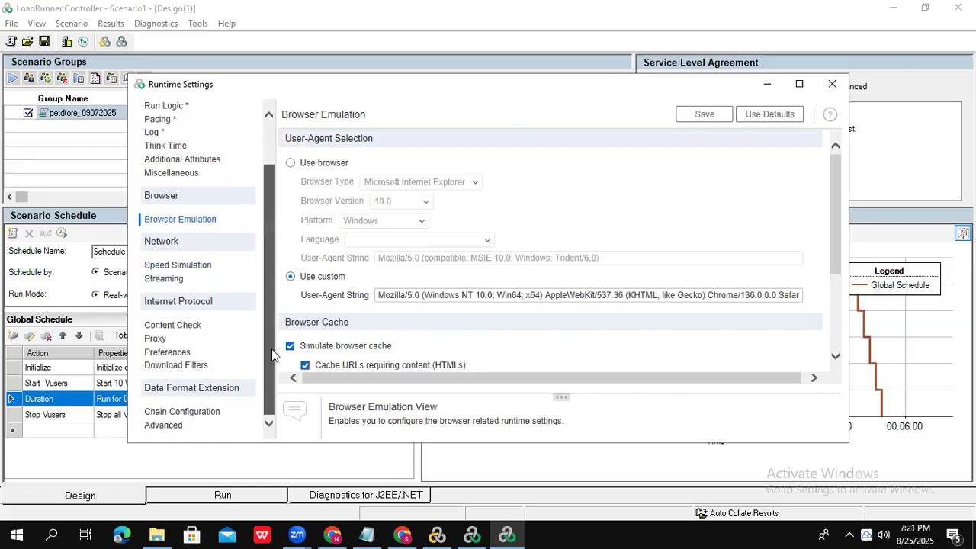
left_click(160, 339)
left_click(167, 352)
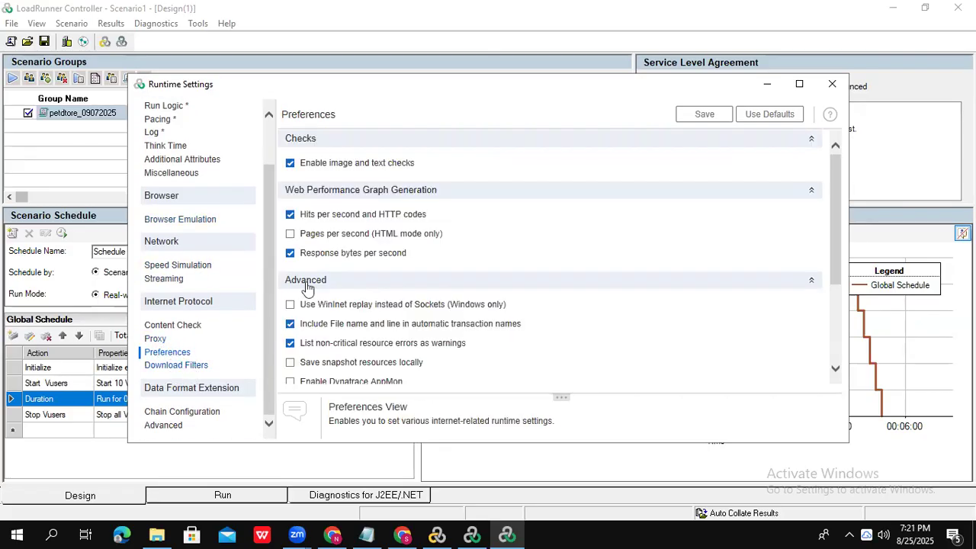
left_click(832, 83)
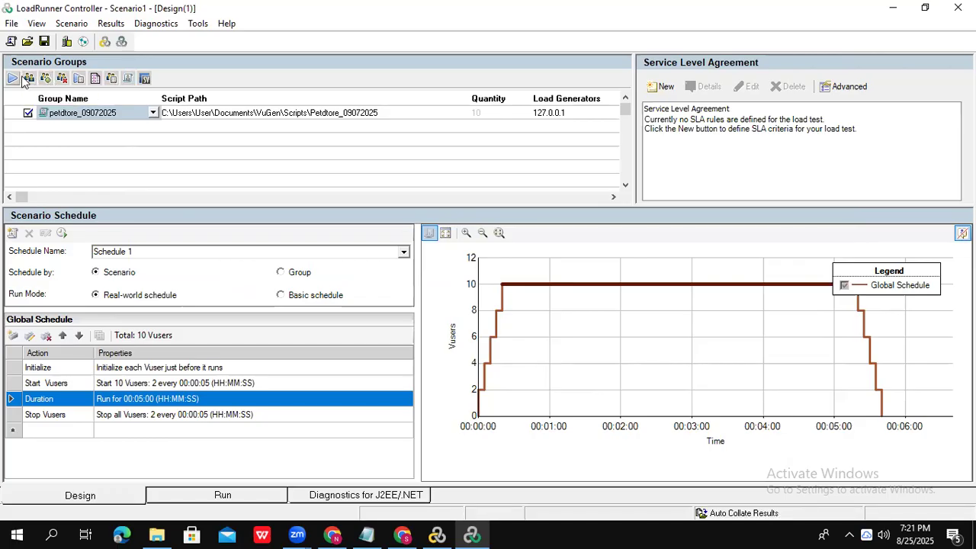
Connect the 127.0.0.1 and localhost load generators and close the load generator list.
left_click(66, 42)
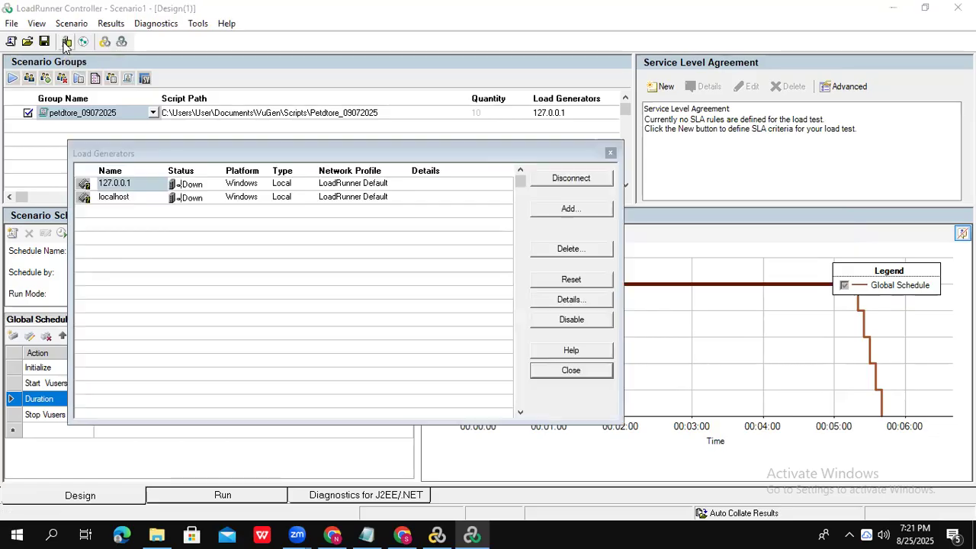
left_click(427, 184)
left_click(136, 183)
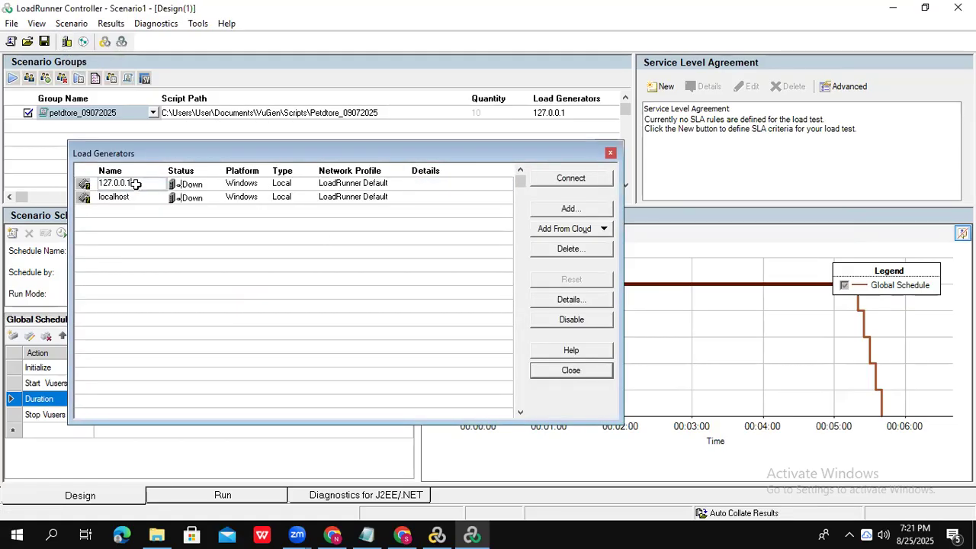
left_click(421, 183)
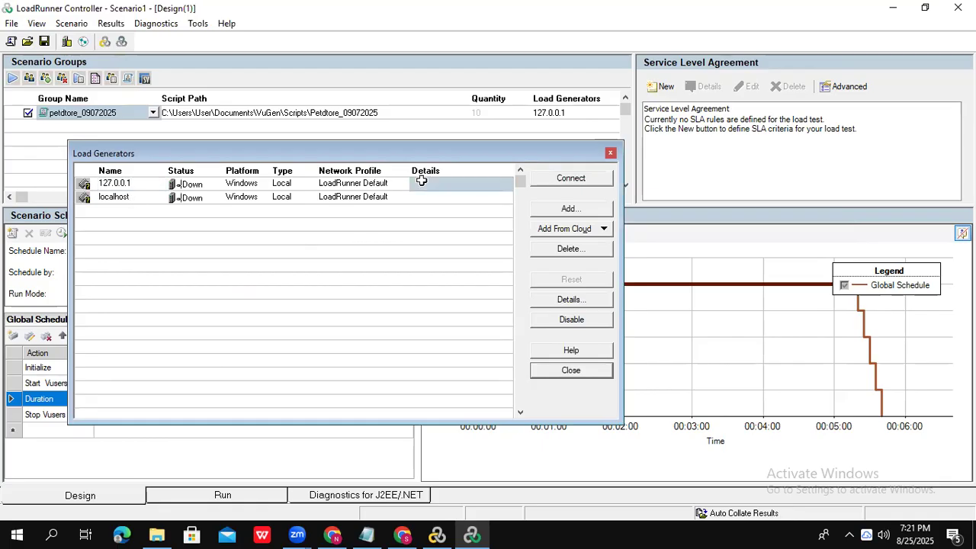
left_click(580, 179)
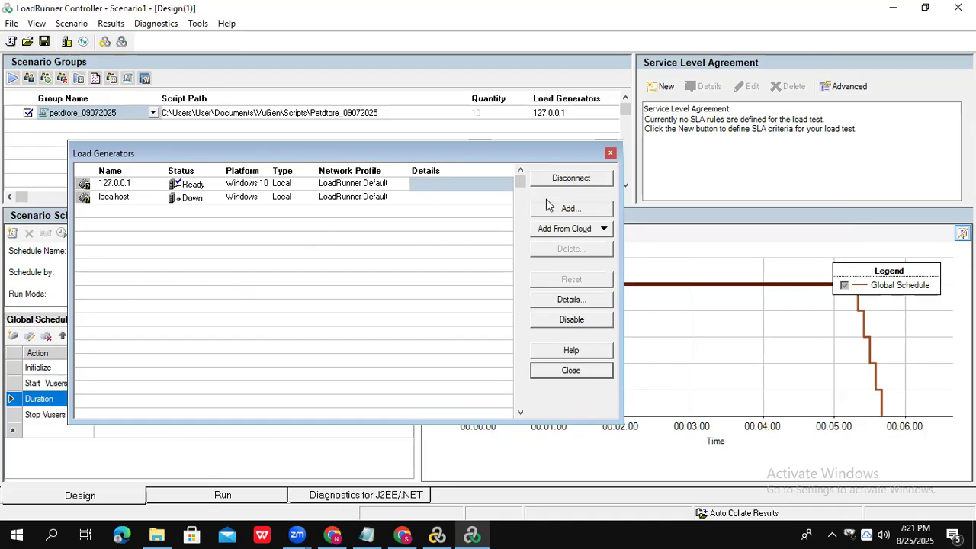
left_click(414, 199)
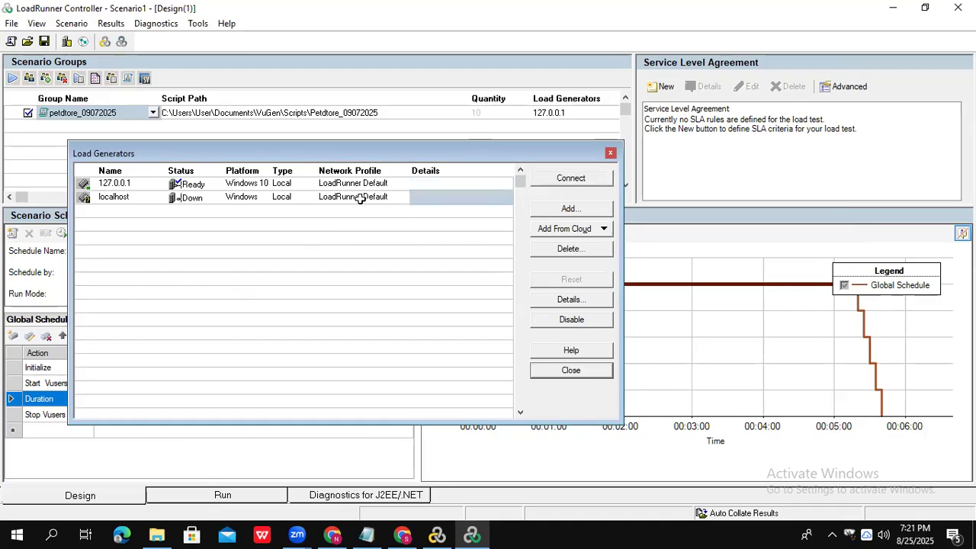
left_click(576, 178)
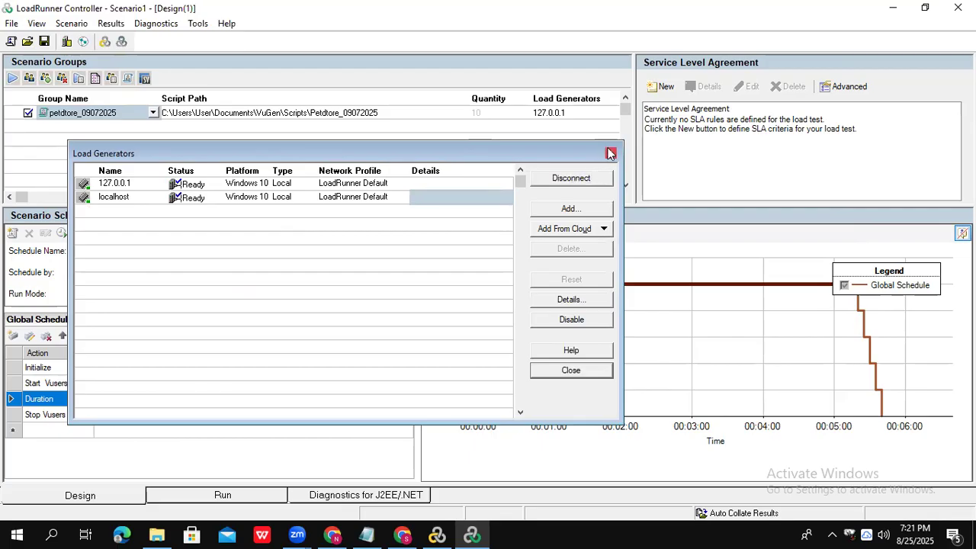
left_click(610, 155)
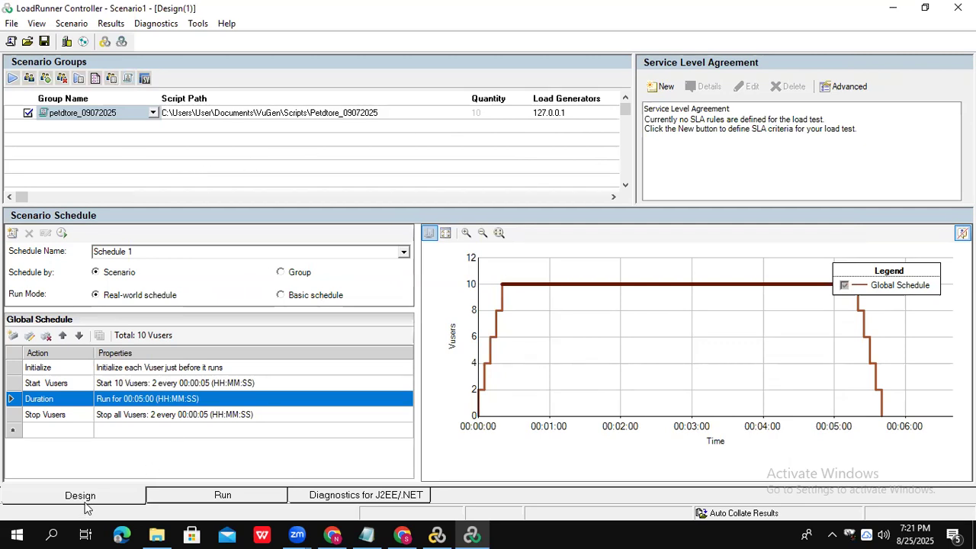
Start the scenario run, keeping res in C:\Users\User\AppData\Local\Temp as the results directory and overwriting the existing results.
left_click(209, 496)
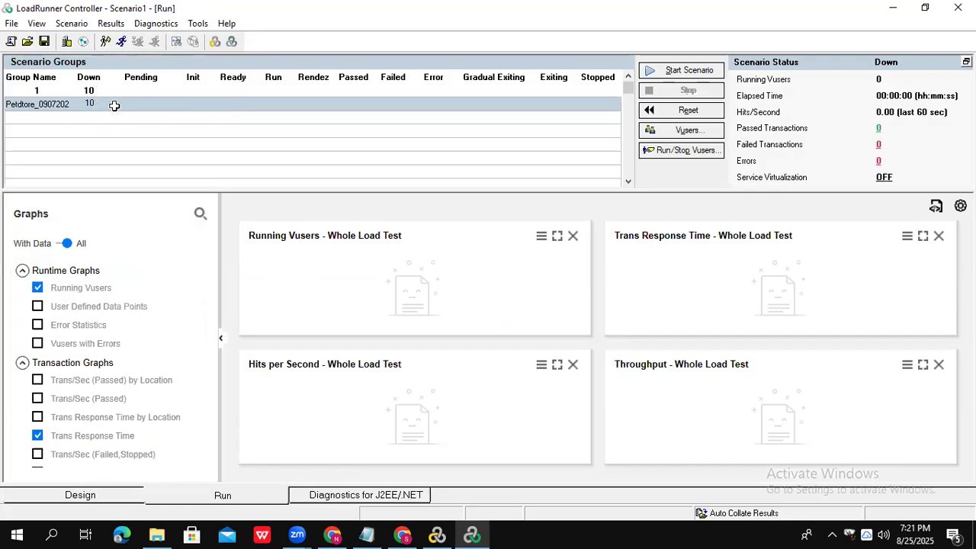
left_click(273, 101)
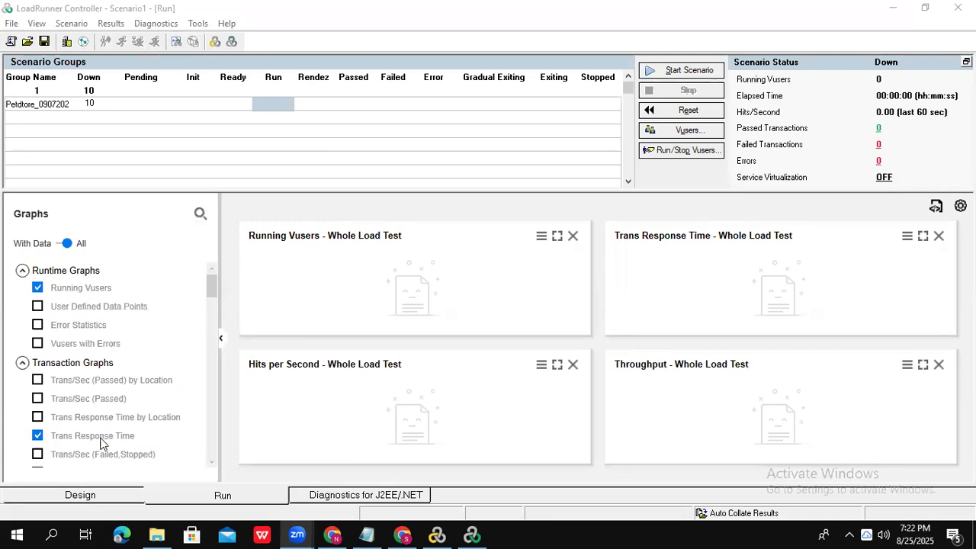
mouse_move(214, 283)
left_mouse_down()
mouse_move(204, 403)
mouse_move(213, 270)
left_mouse_up()
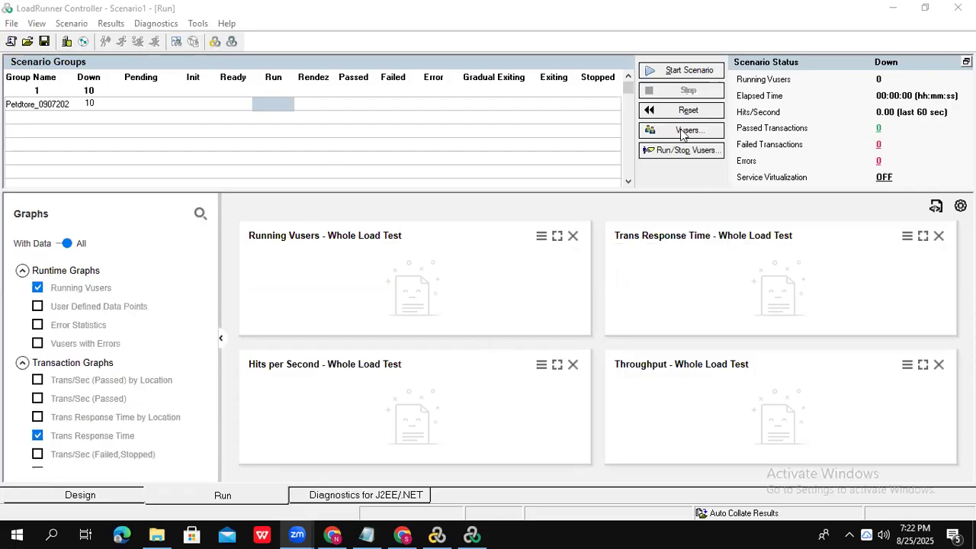
left_click(674, 73)
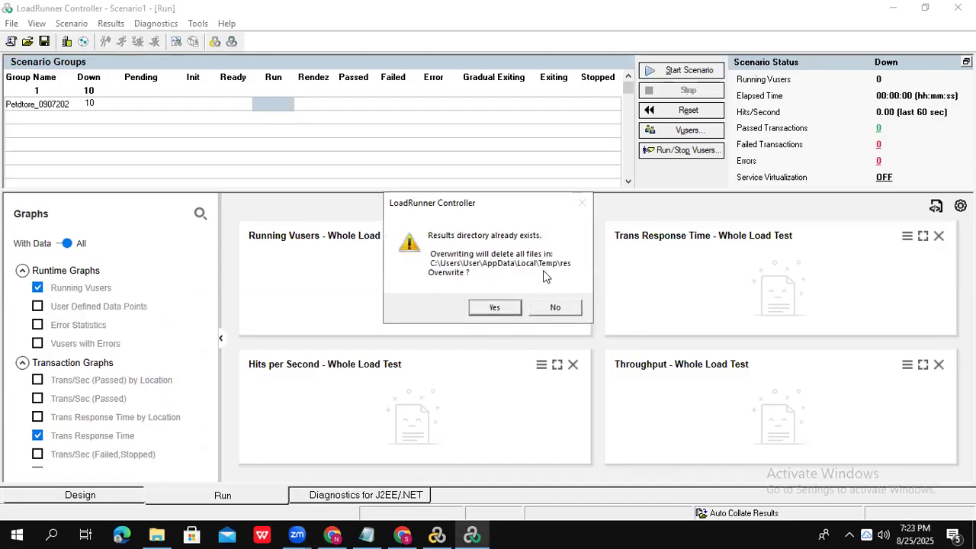
left_click(544, 307)
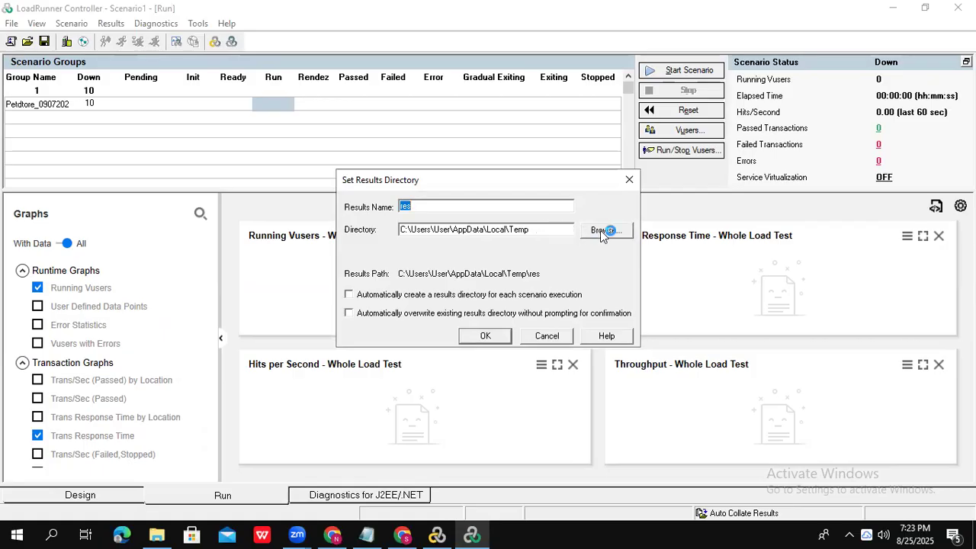
left_click(487, 340)
left_click(501, 308)
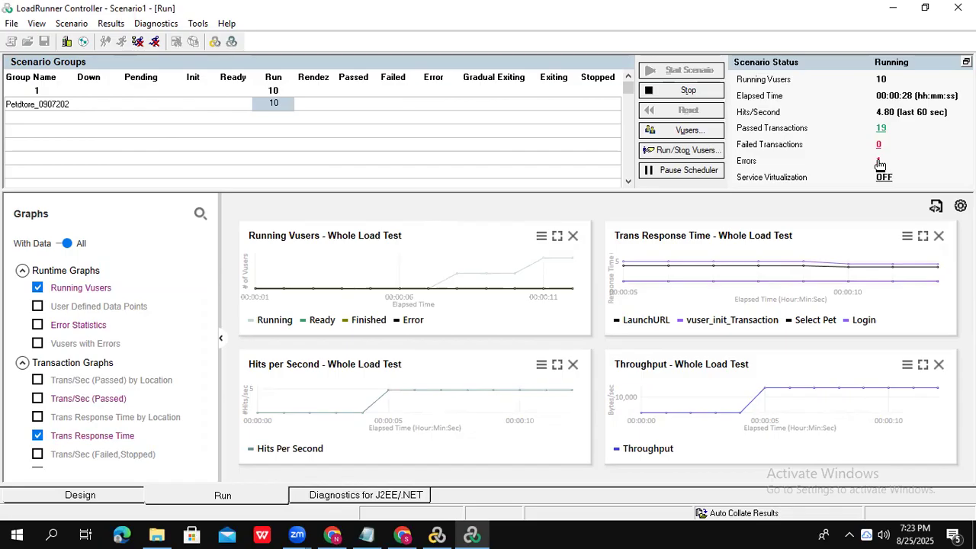
Inspect the running scenario's error output, including the individual message behind error code -13874, and close the output.
left_click(878, 162)
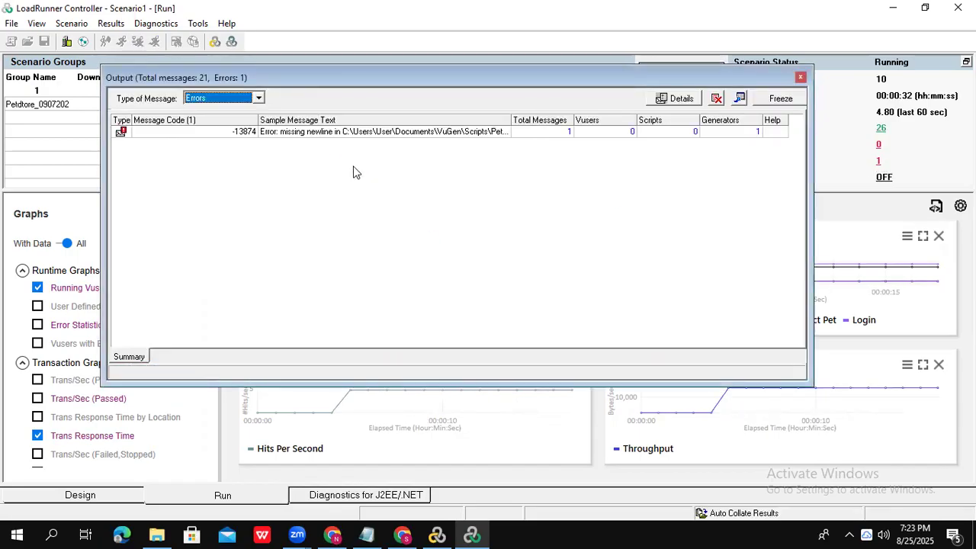
left_click(337, 138)
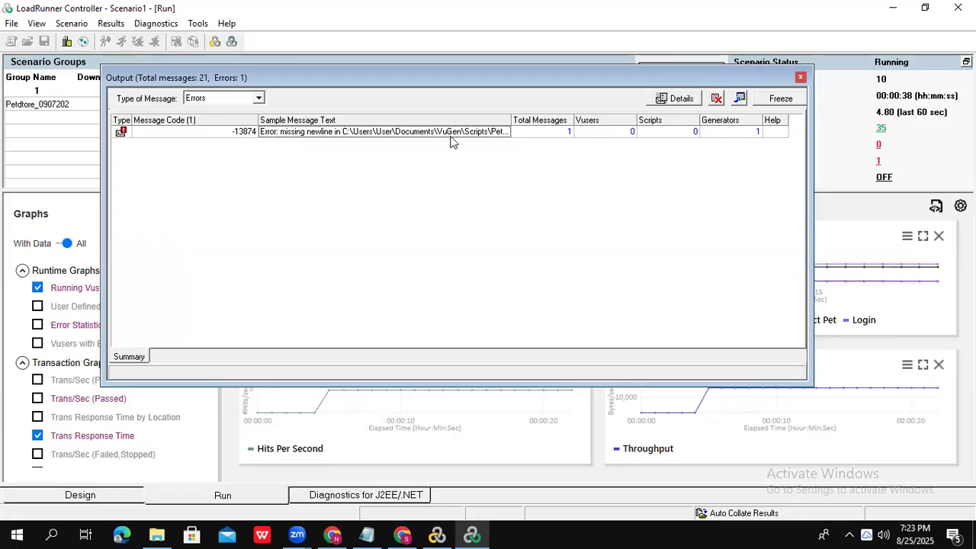
left_click(569, 133)
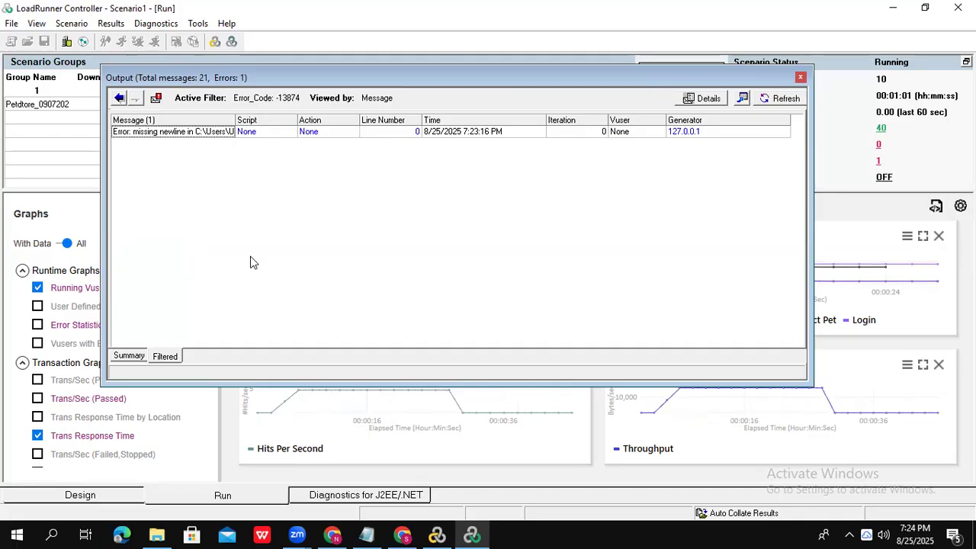
left_click(129, 356)
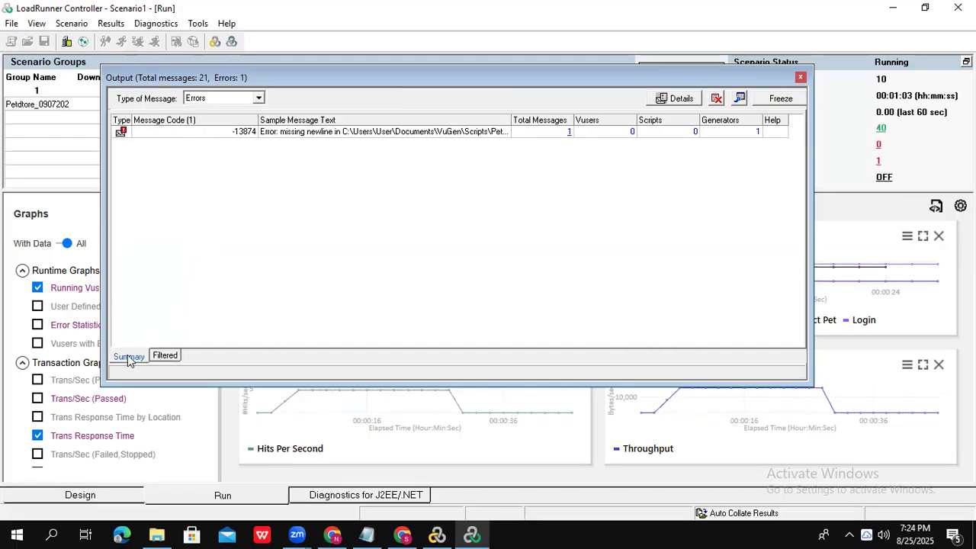
left_click(336, 134)
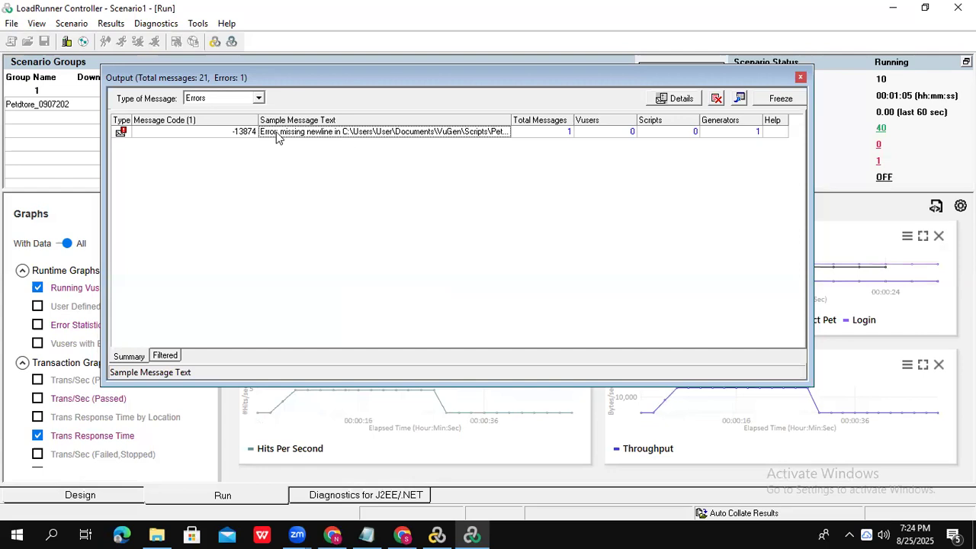
left_click(800, 77)
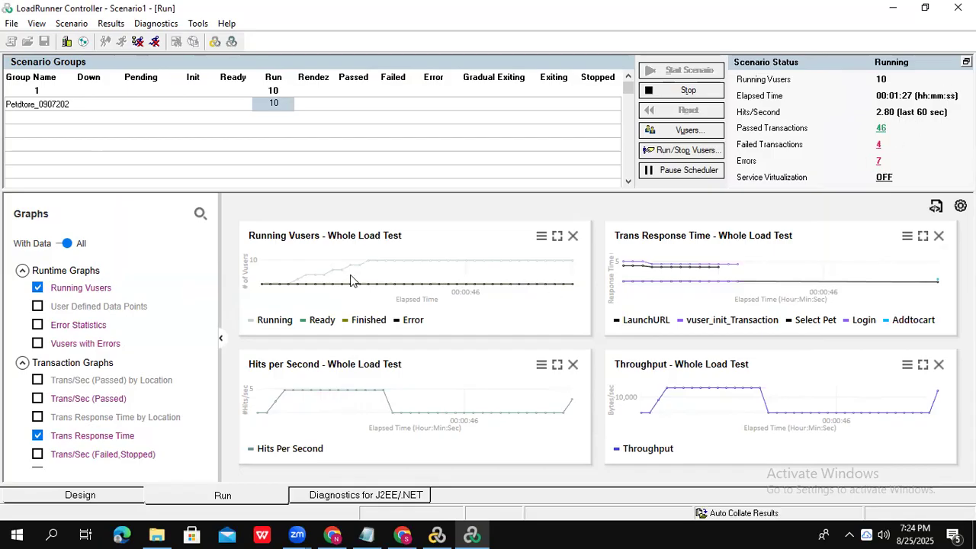
Enlarge the Running Vusers graph, and review the passed and failed counts for Select Pet, Payment and PetBooking_Transaction in the transaction list.
double_click(408, 282)
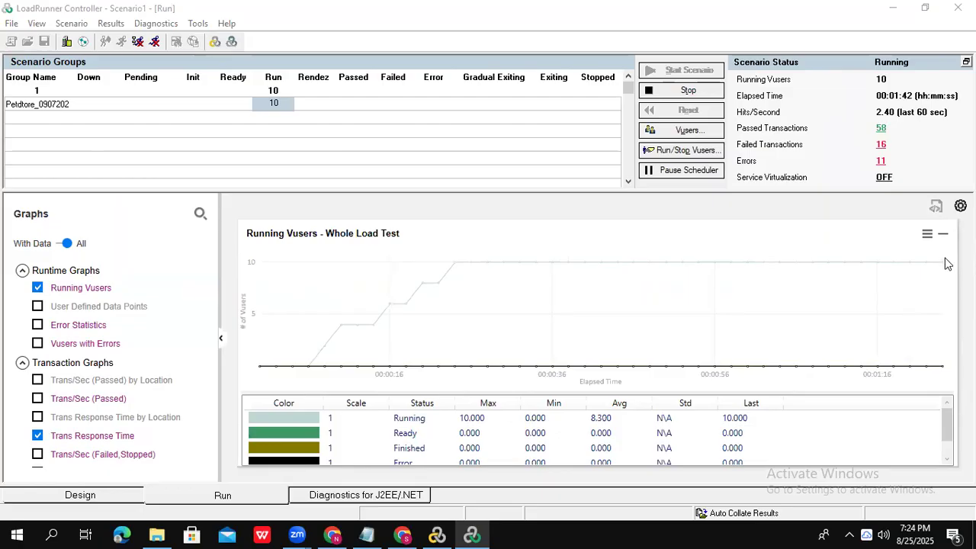
left_click(881, 146)
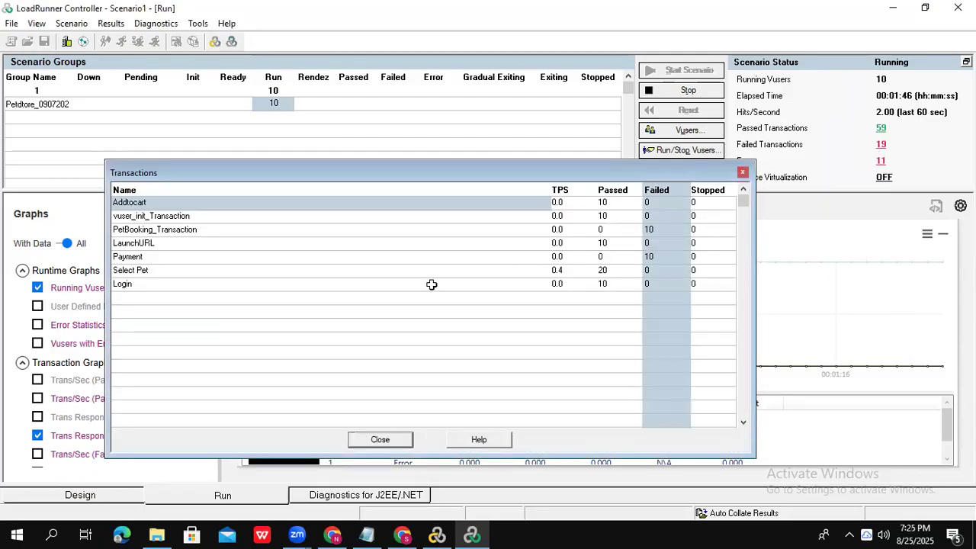
left_click(610, 271)
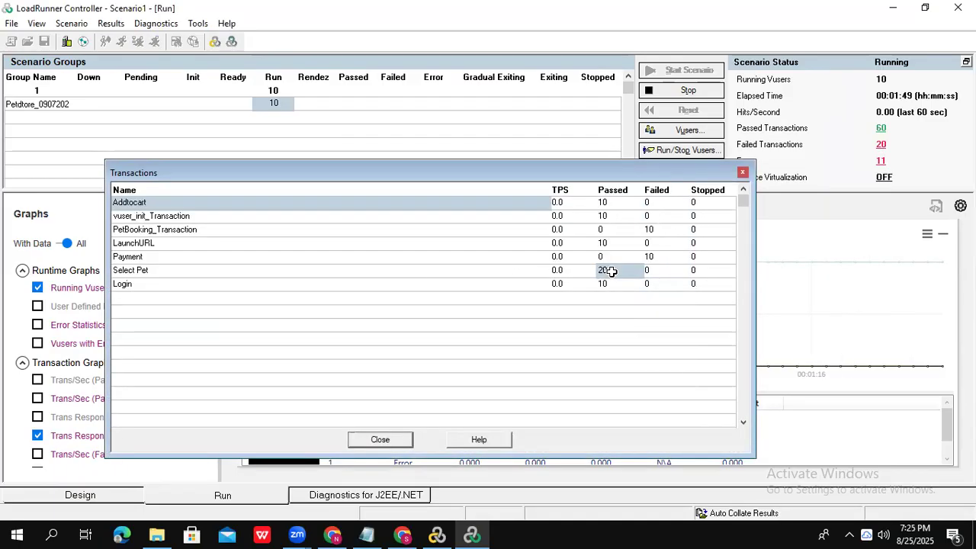
left_click(657, 260)
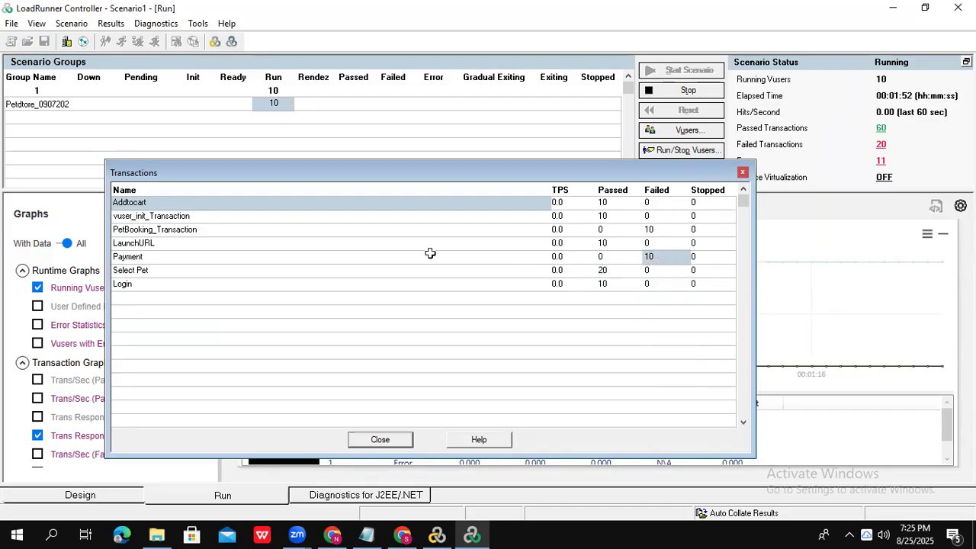
left_click(136, 256)
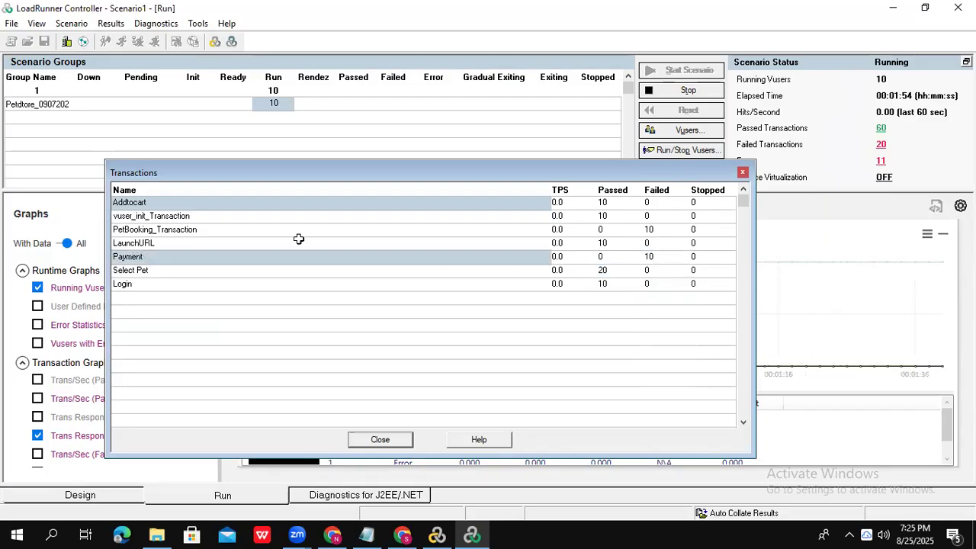
left_click(658, 256)
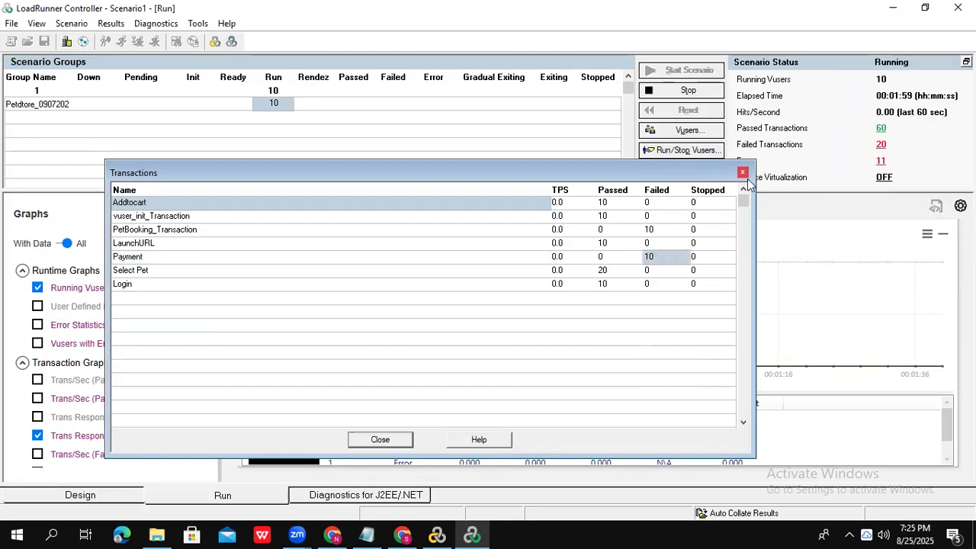
left_click(657, 229)
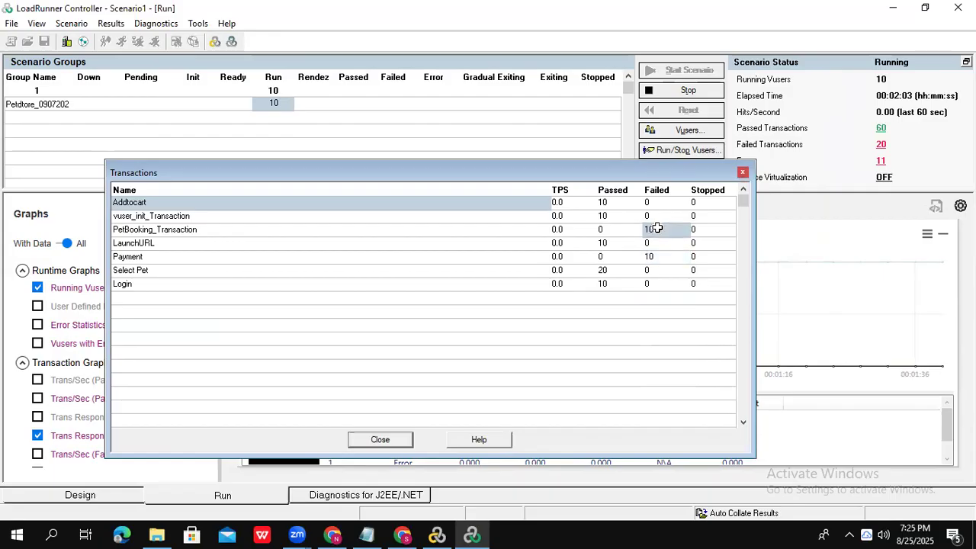
left_click(743, 175)
Recheck the scenario's error messages, including the PetBooking.c HTTP error, and close the output.
left_click(878, 162)
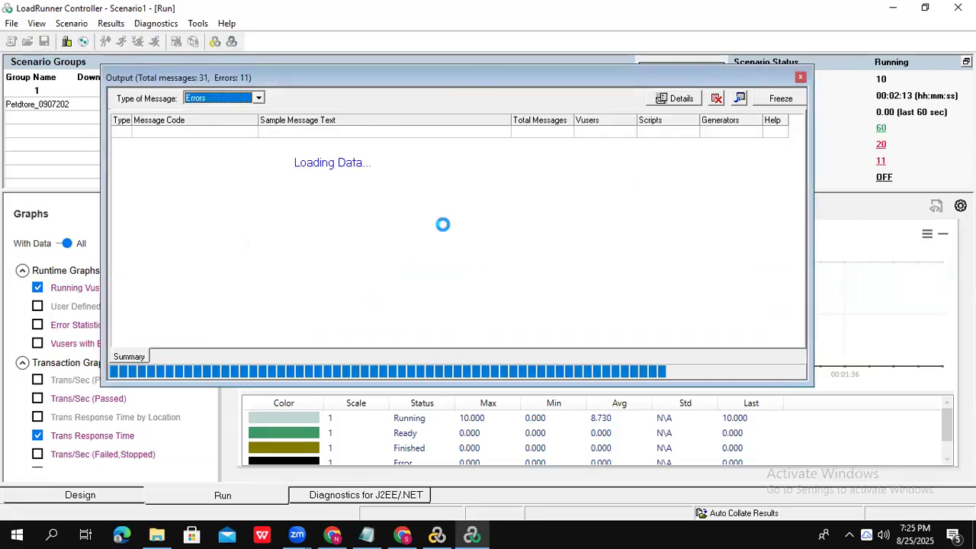
left_click(297, 134)
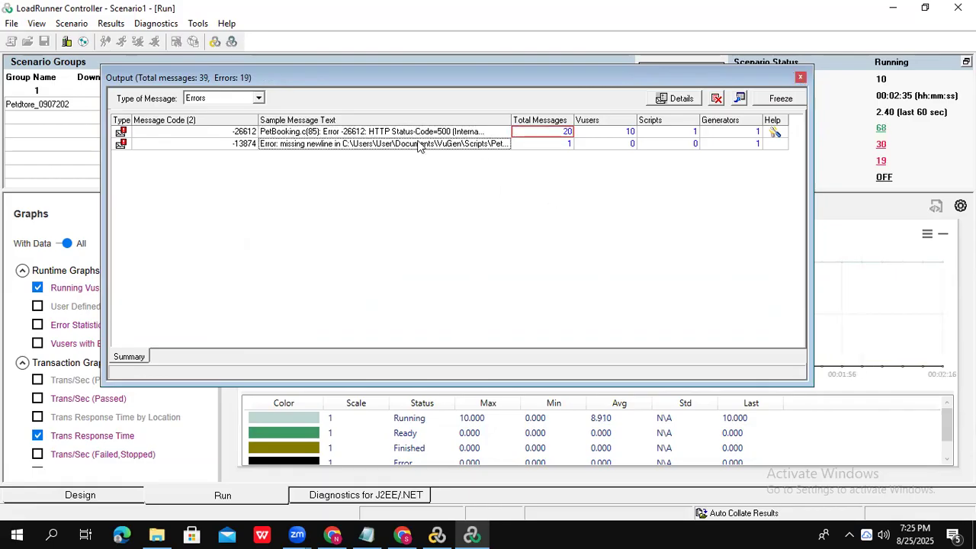
left_click(800, 78)
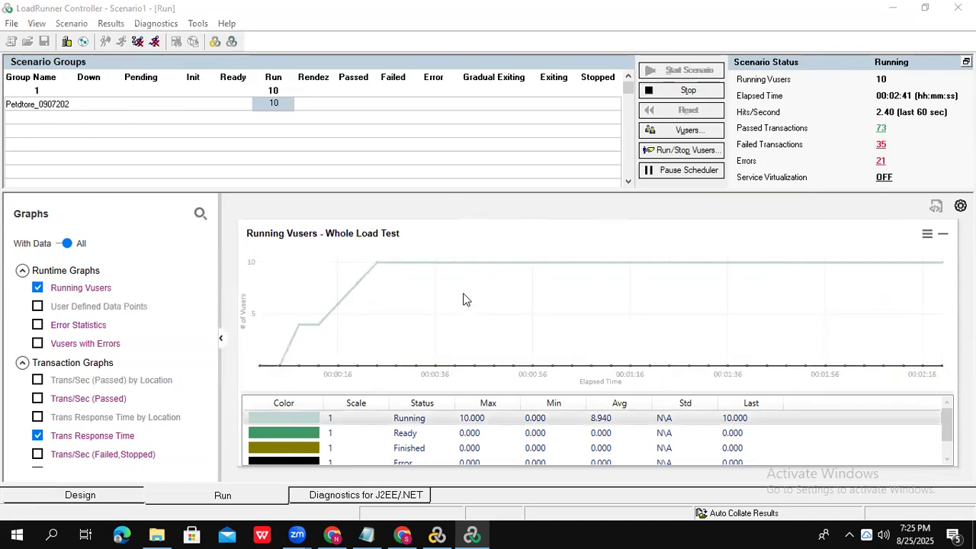
Examine the enlarged Trans Response Time, Hits per Second and Throughput graphs in turn, and return to the four-graph overview.
double_click(609, 311)
double_click(747, 279)
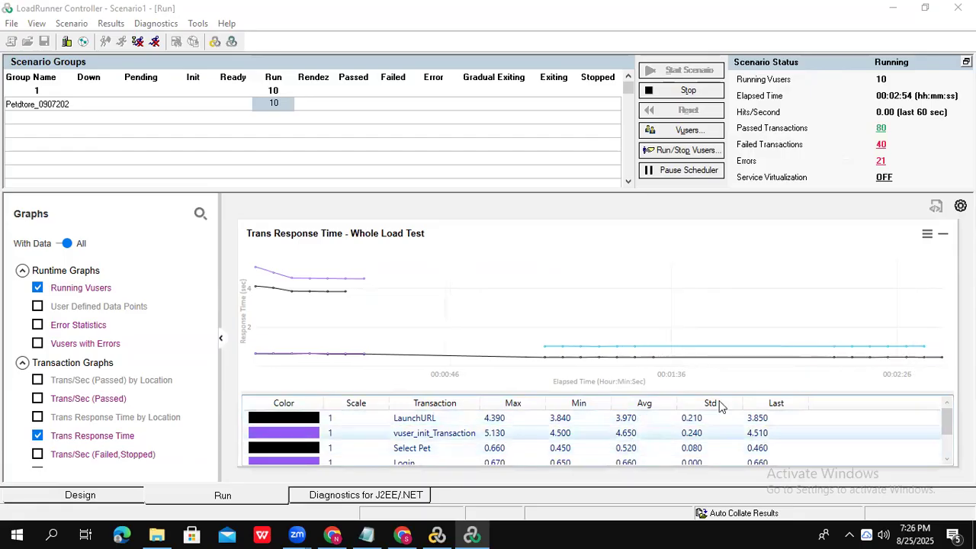
mouse_move(946, 424)
left_mouse_down()
mouse_move(949, 455)
mouse_move(949, 415)
mouse_move(949, 448)
mouse_move(946, 431)
left_mouse_up()
double_click(616, 254)
double_click(361, 407)
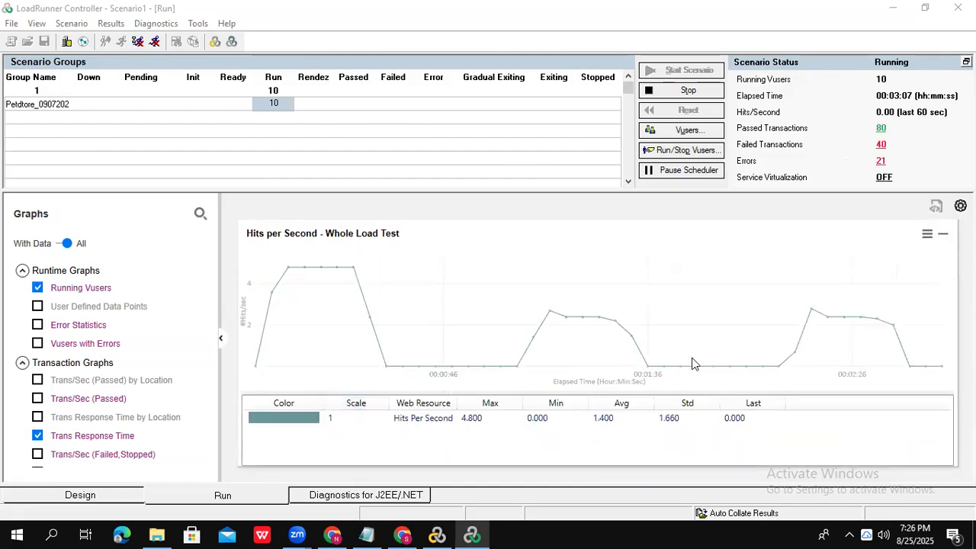
double_click(680, 271)
left_click(764, 402)
double_click(764, 402)
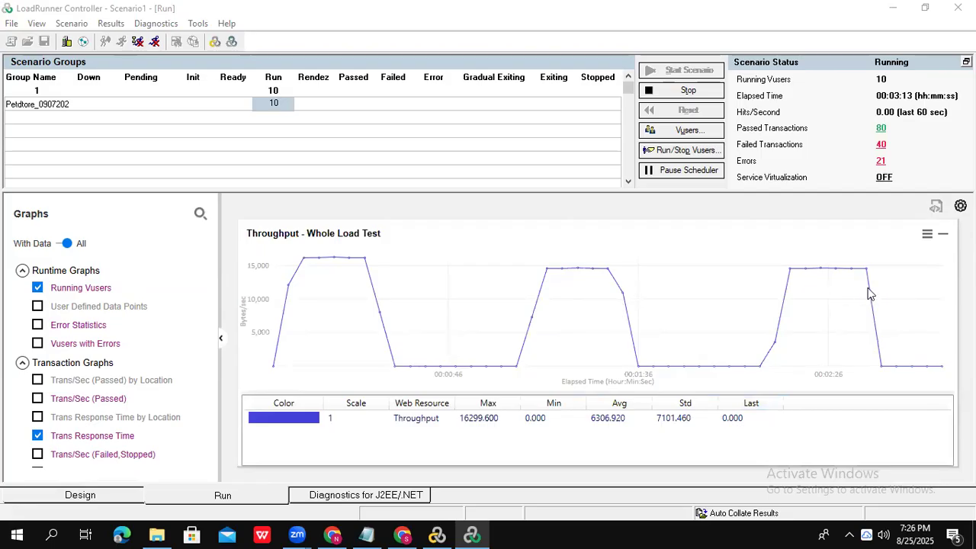
double_click(688, 271)
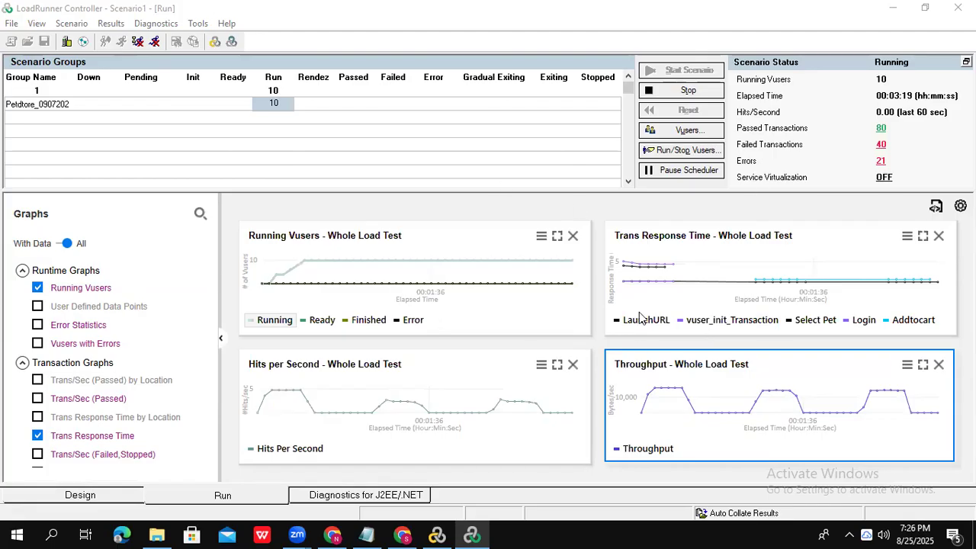
Check the load generator machine's CPU and memory usage in Task Manager during the run, and minimize it.
right_click(545, 533)
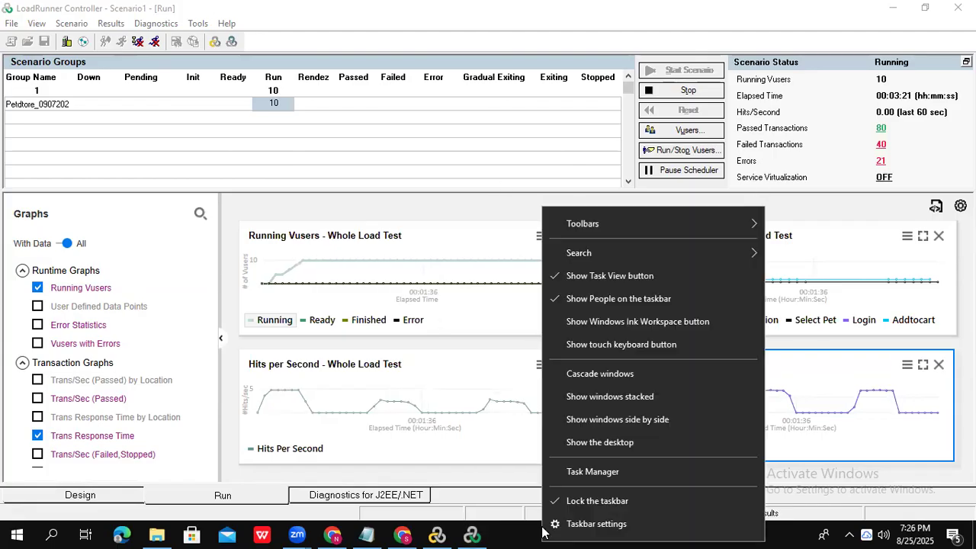
left_click(640, 473)
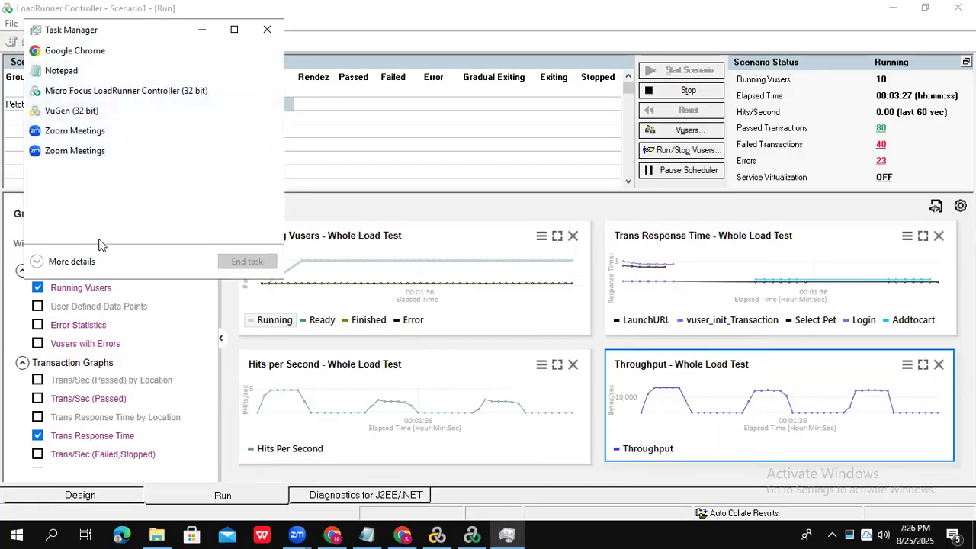
left_click(70, 261)
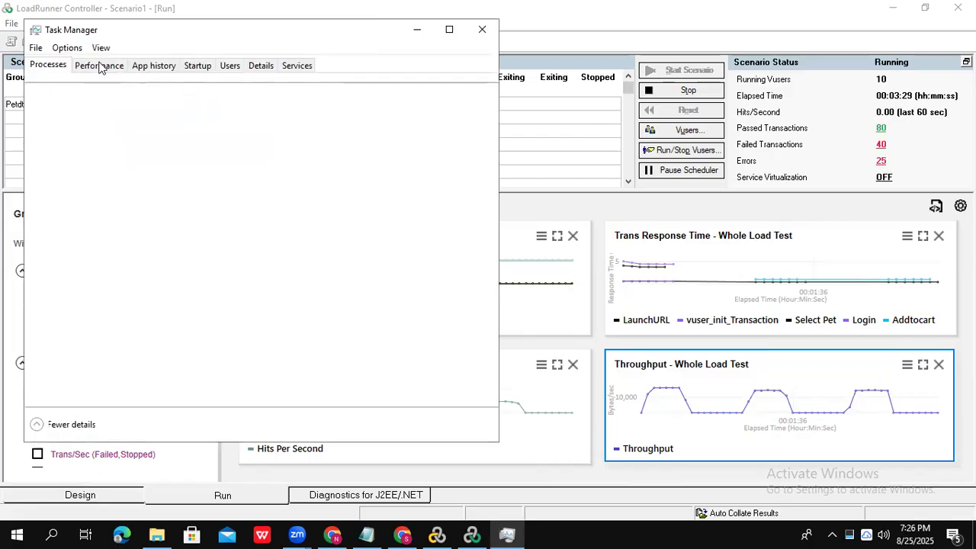
left_click(96, 68)
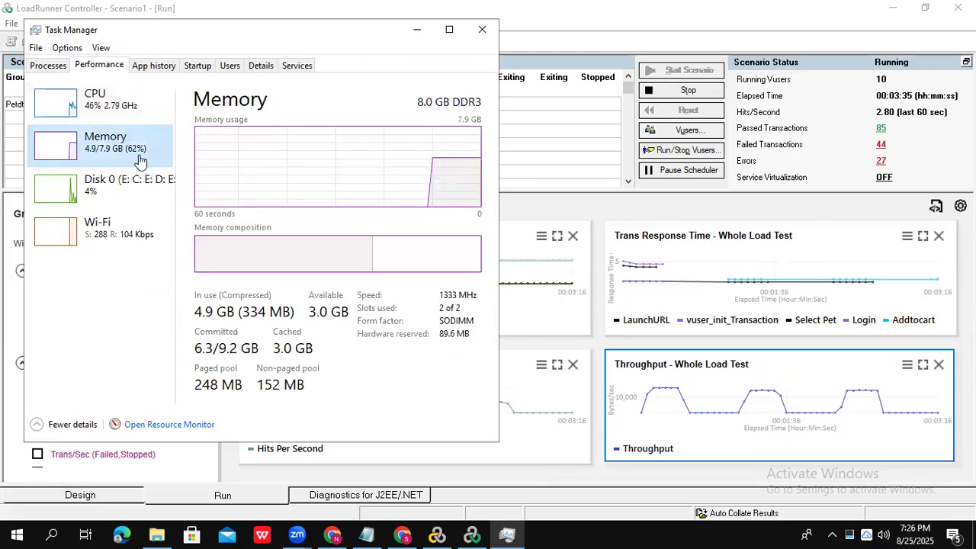
left_click(112, 113)
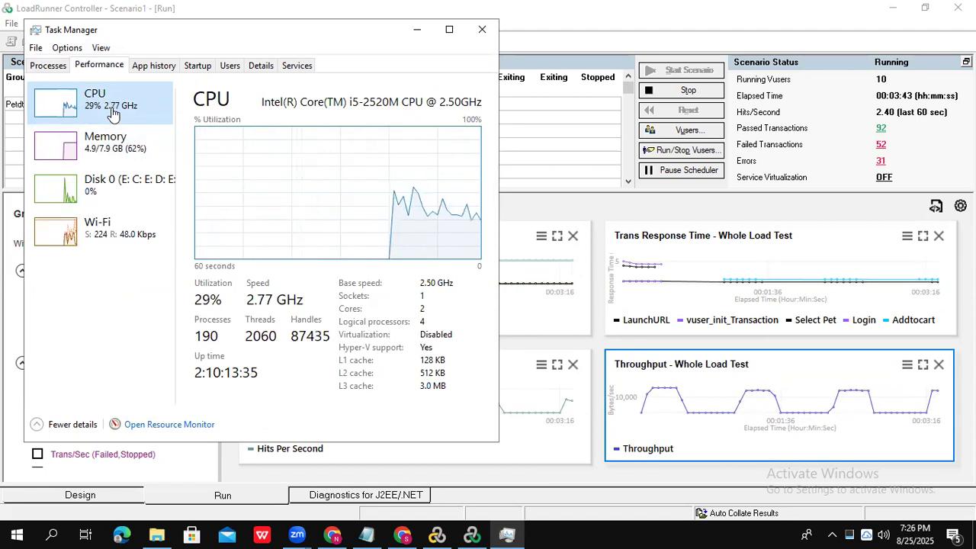
left_click(135, 160)
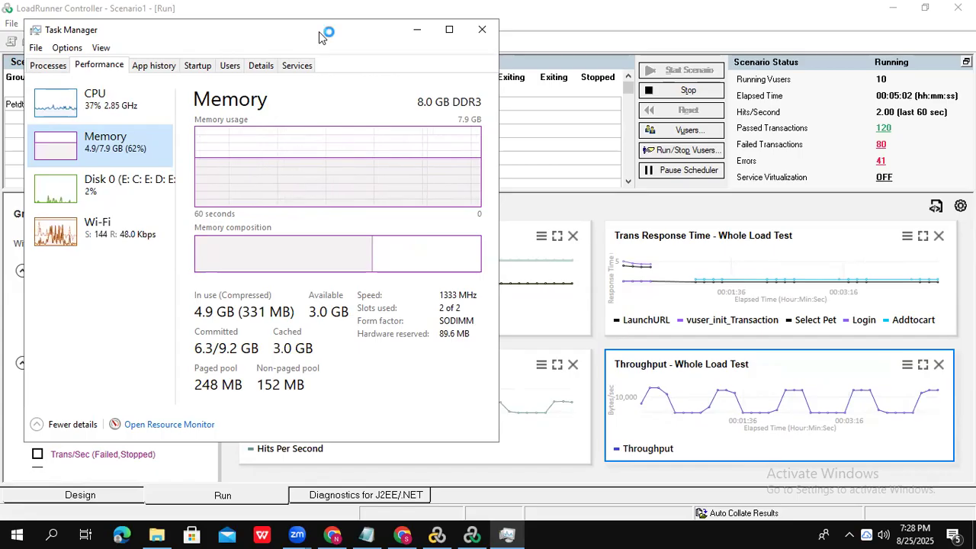
left_click(416, 32)
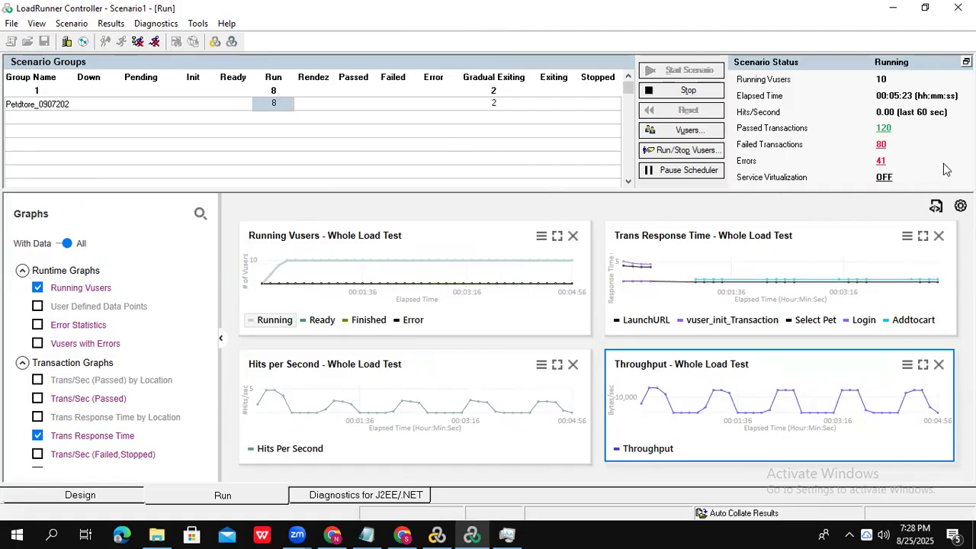
Open the FlightBooking_05082025 virtual user script from the VuGen Scripts folder in Virtual User Generator.
left_click(156, 533)
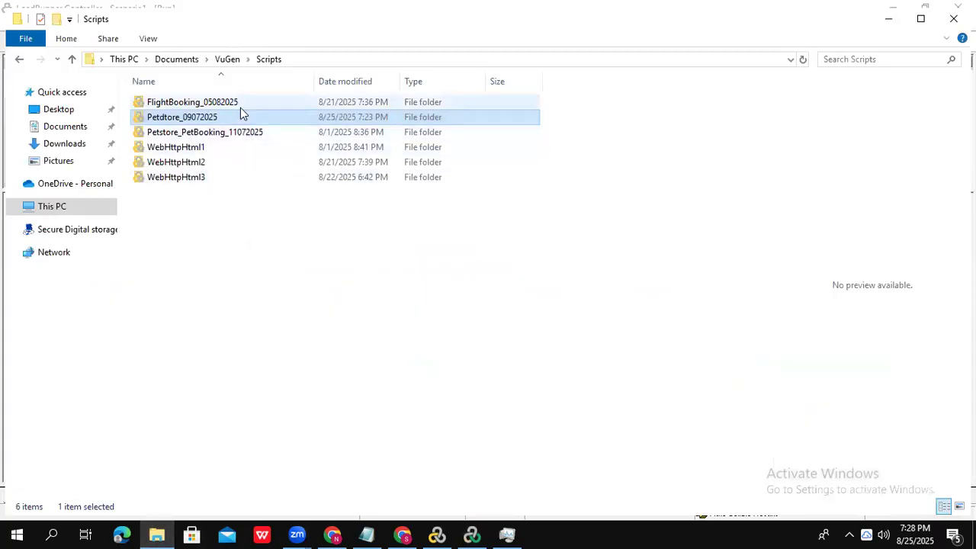
double_click(242, 106)
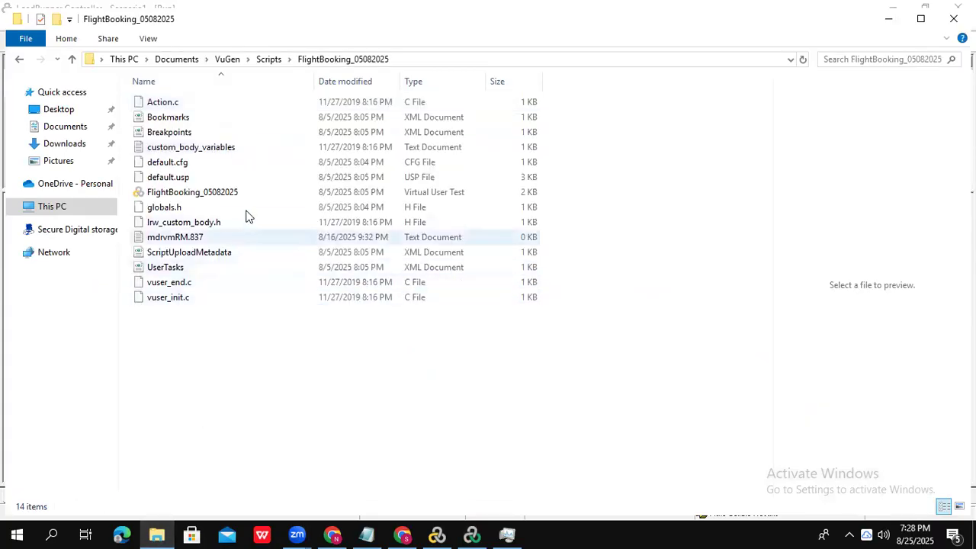
double_click(206, 195)
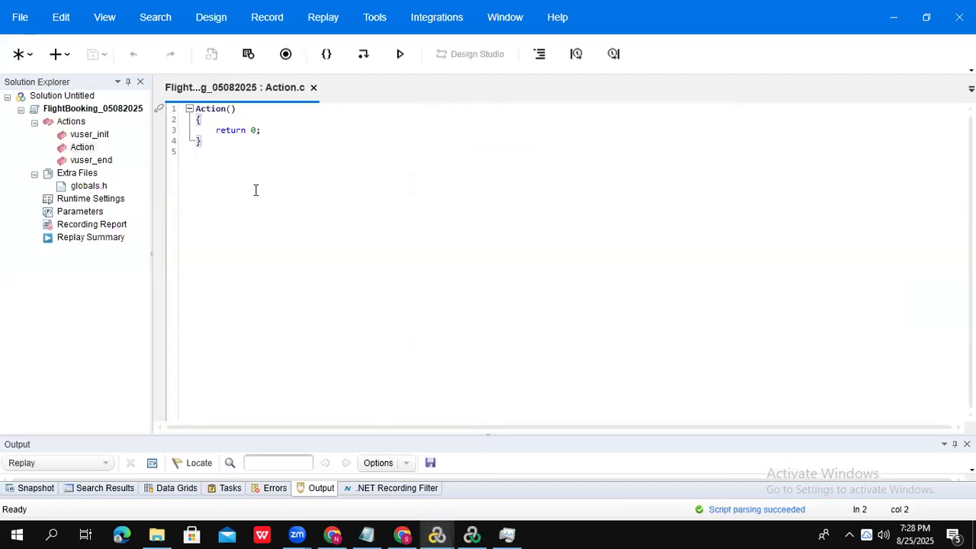
Open the recent script WebHttpHtml2 alongside the FlightBooking_05082025 script.
left_click(23, 55)
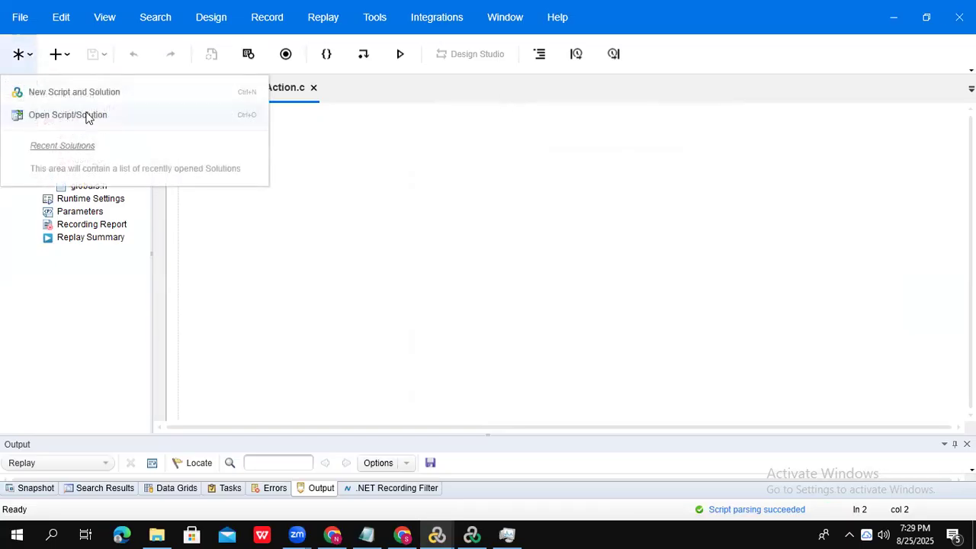
left_click(20, 19)
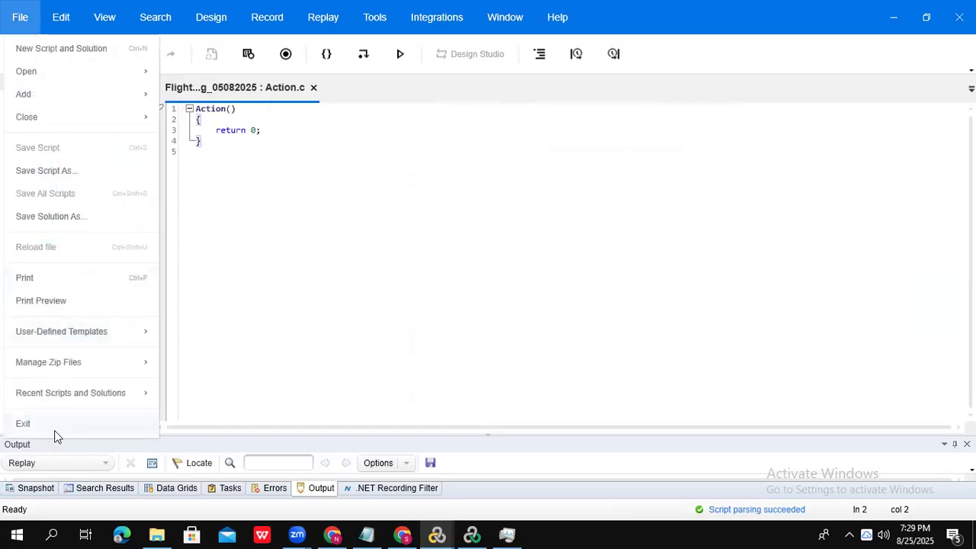
mouse_move(129, 394)
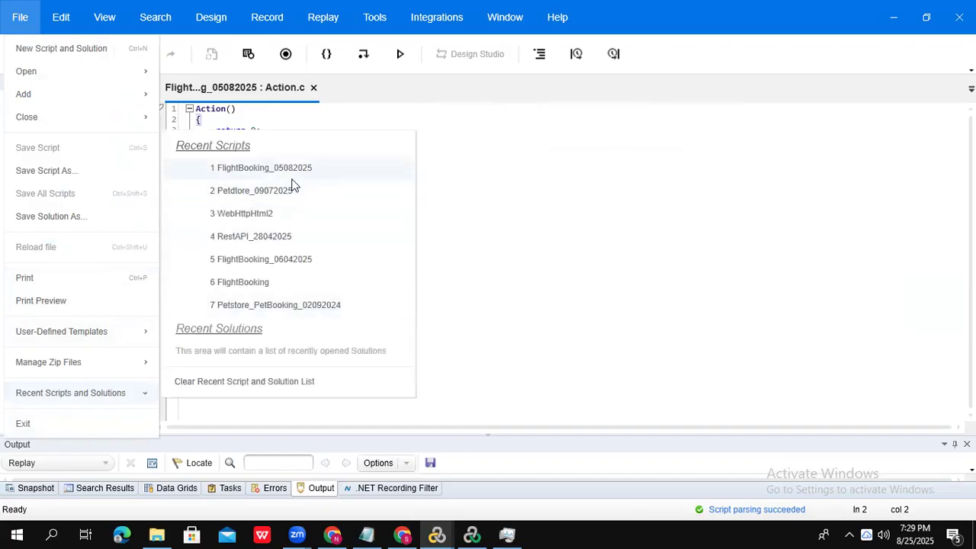
left_click(282, 207)
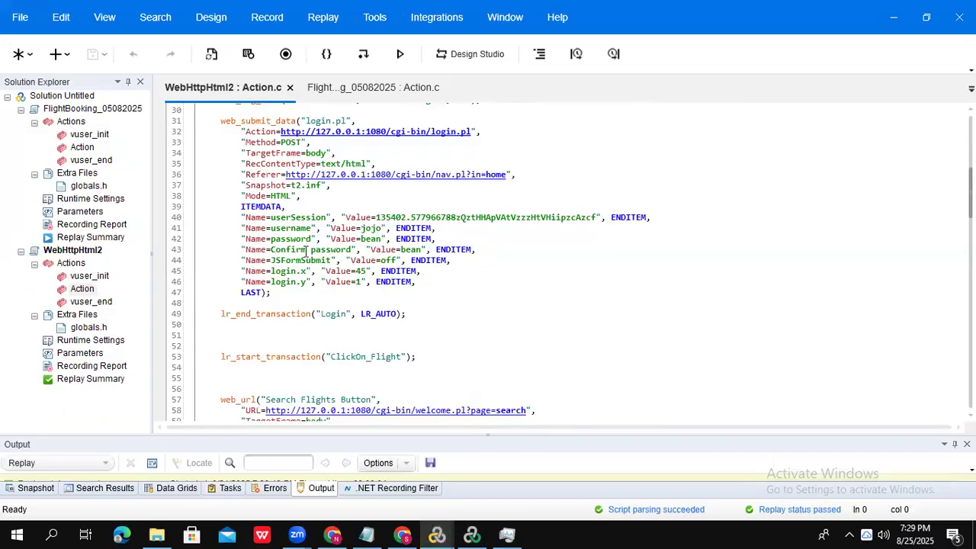
Remove the FlightBooking_05082025 script from the solution without deleting it from the disk.
left_click(76, 114)
right_click(79, 117)
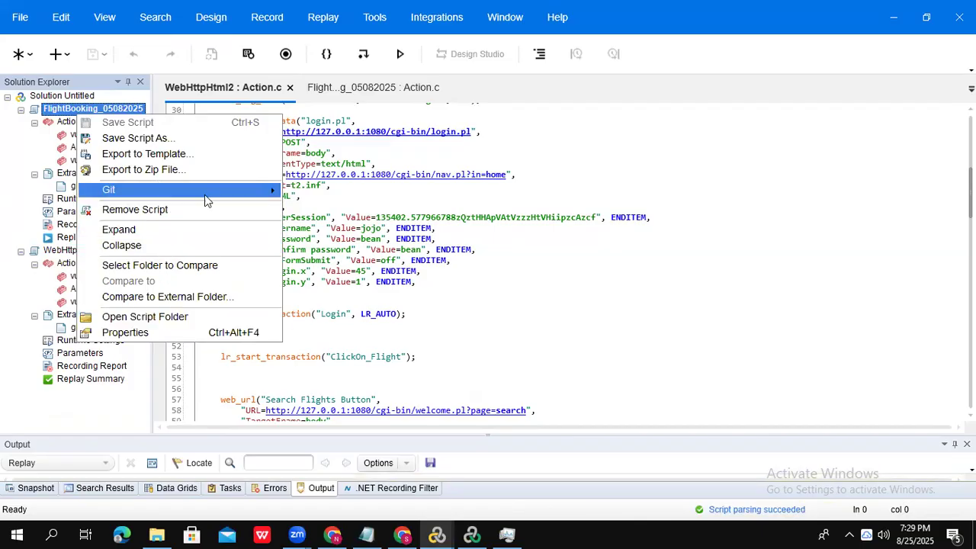
left_click(141, 209)
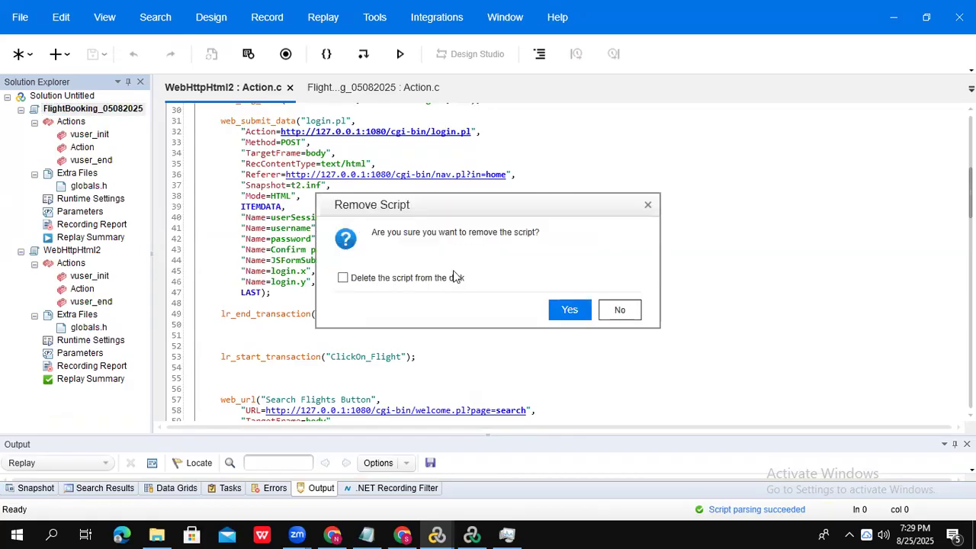
left_click(577, 309)
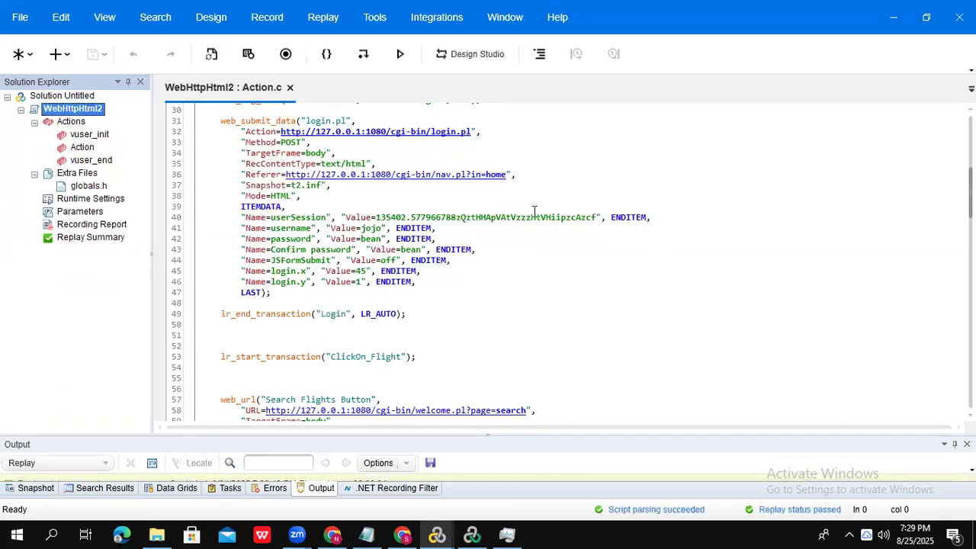
Review the end of the WebHttpHtml2 Action code, including the rendezvous and think time calls, and minimize the script window.
left_click_drag(971, 179, 971, 372)
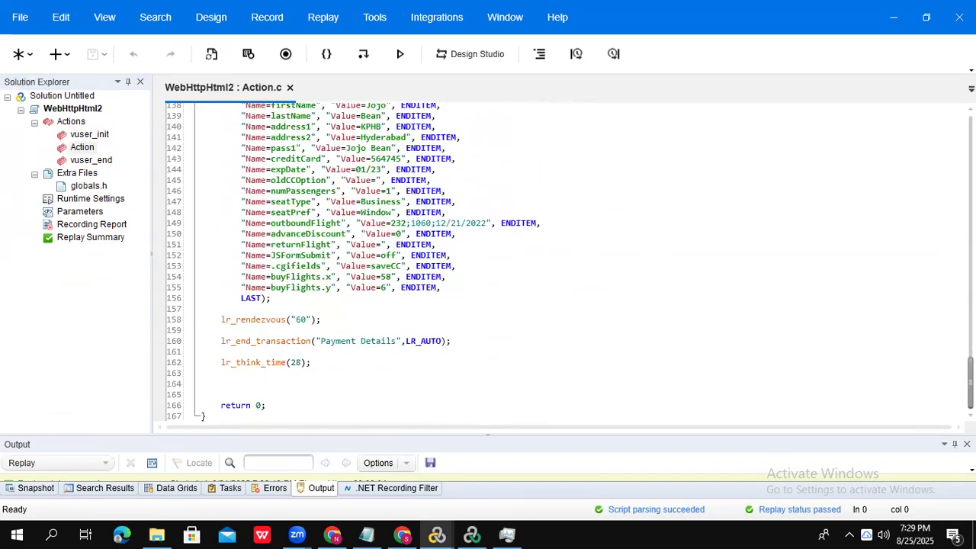
left_click(894, 17)
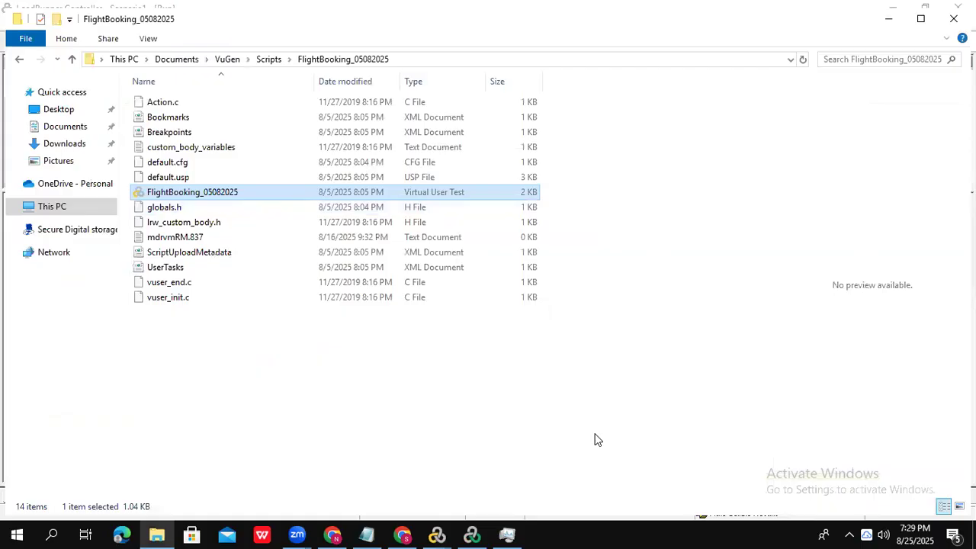
Switch back to LoadRunner Controller and check the Petdtore group's Gradual Exiting, Exiting and Stopped Vusers.
left_click(471, 535)
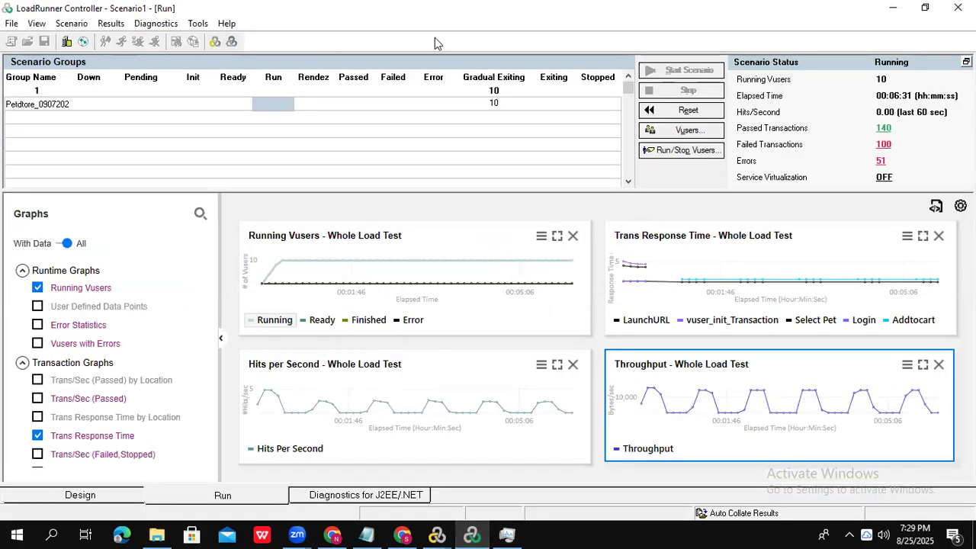
left_click(501, 104)
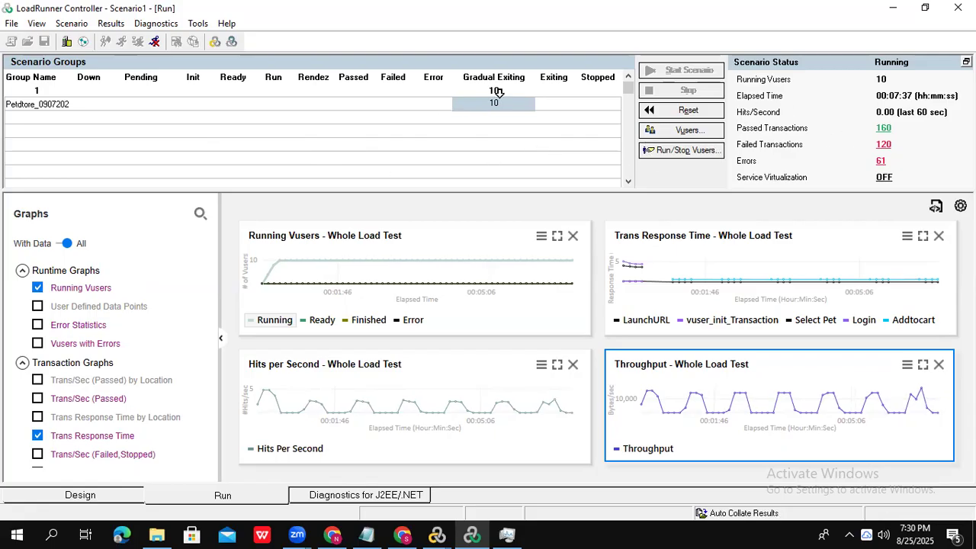
left_click(551, 105)
left_click(620, 105)
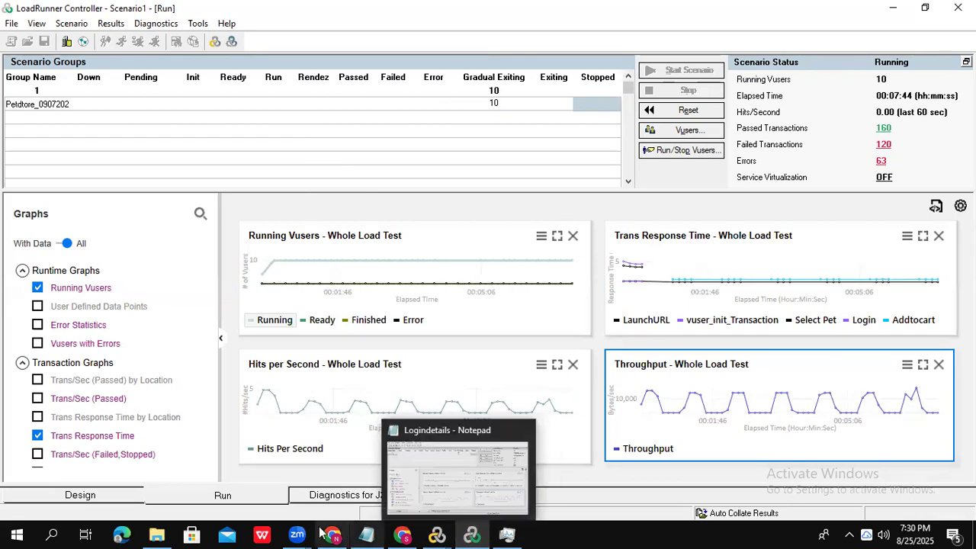
Switch to WebHttpHtml2 in Virtual User Generator and open the file selection for adding an existing script to its solution.
mouse_move(156, 533)
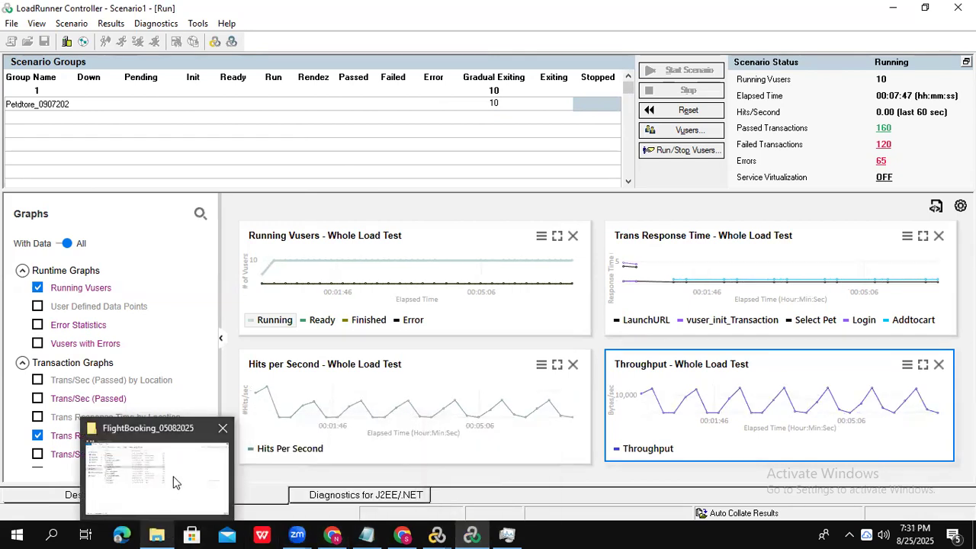
mouse_move(432, 534)
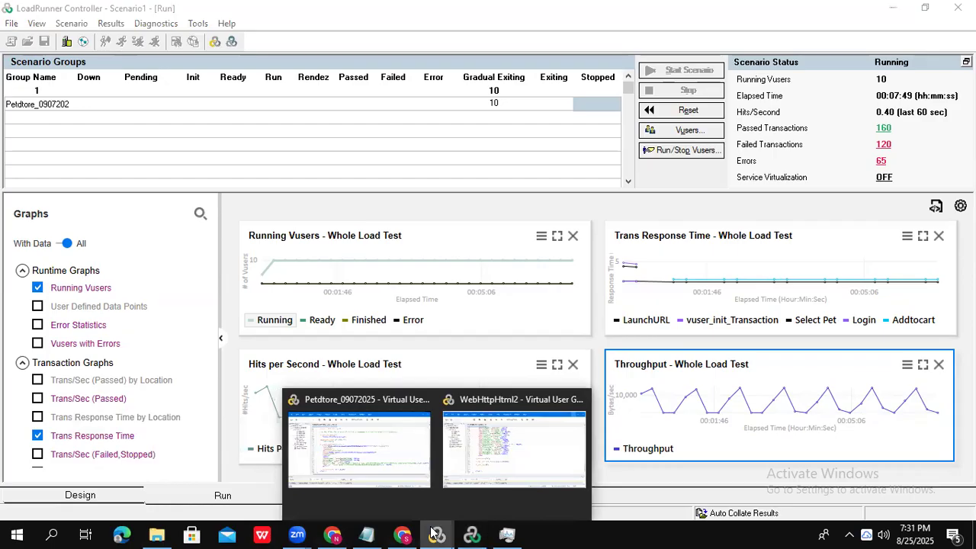
left_click(503, 442)
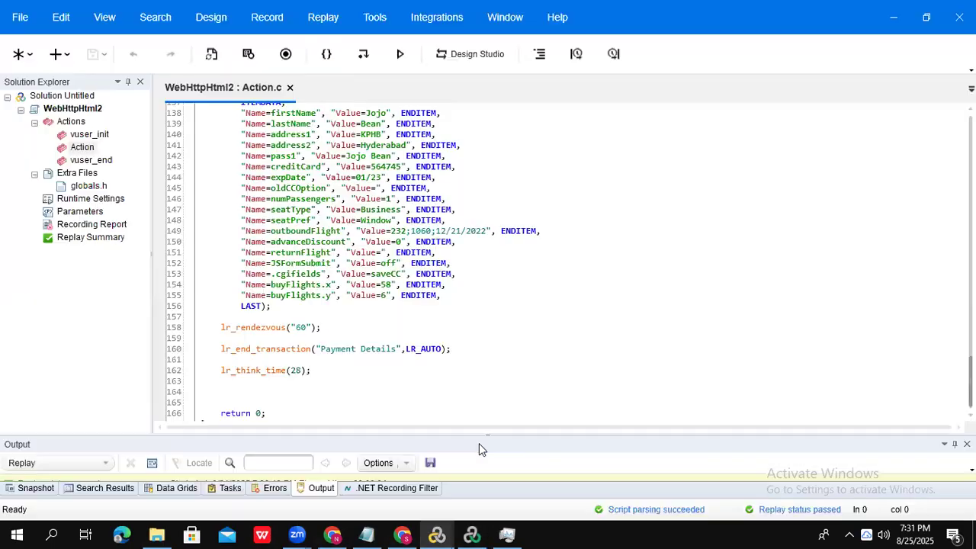
left_click(23, 54)
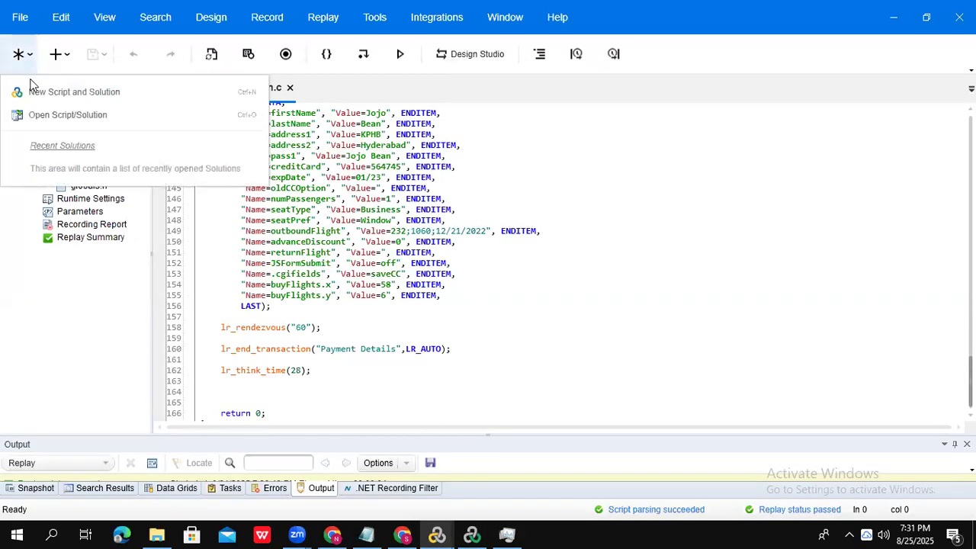
left_click(18, 17)
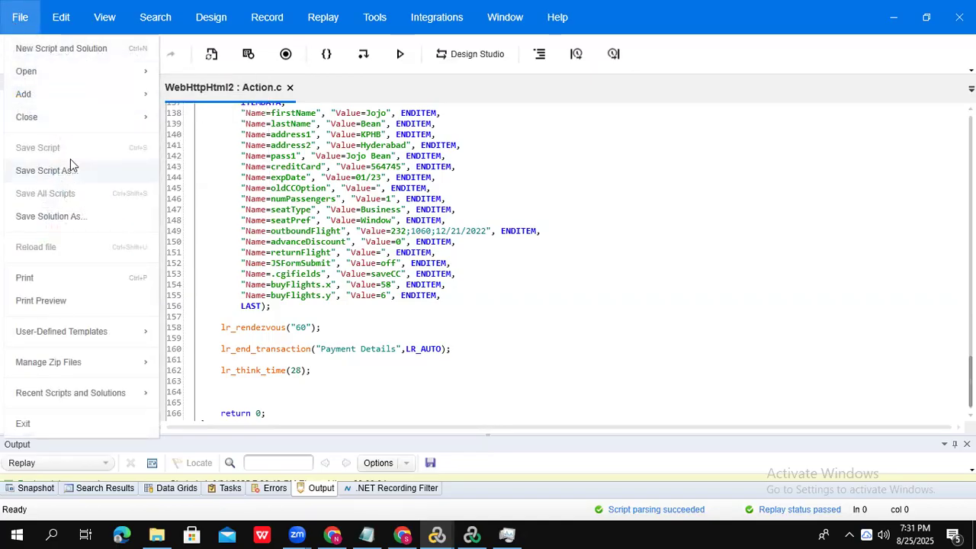
mouse_move(55, 91)
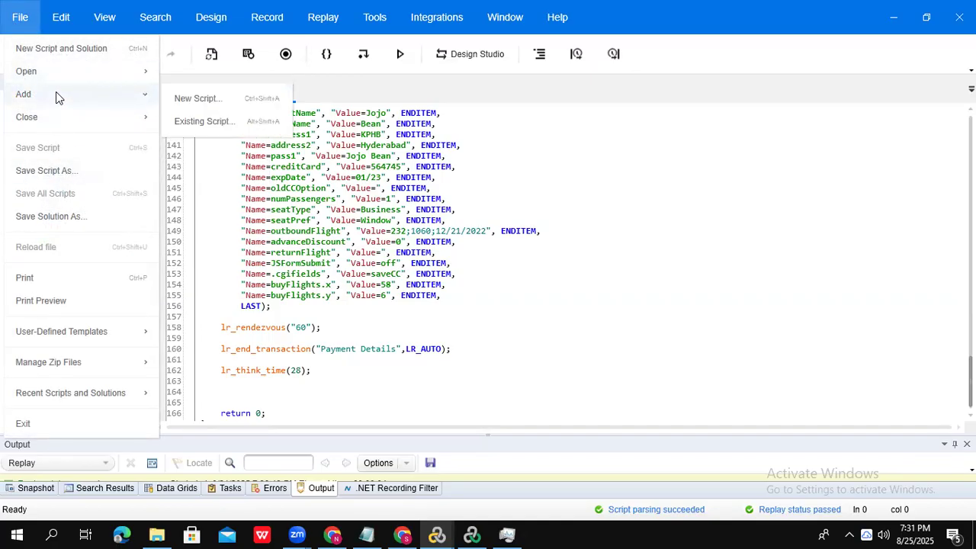
left_click(204, 122)
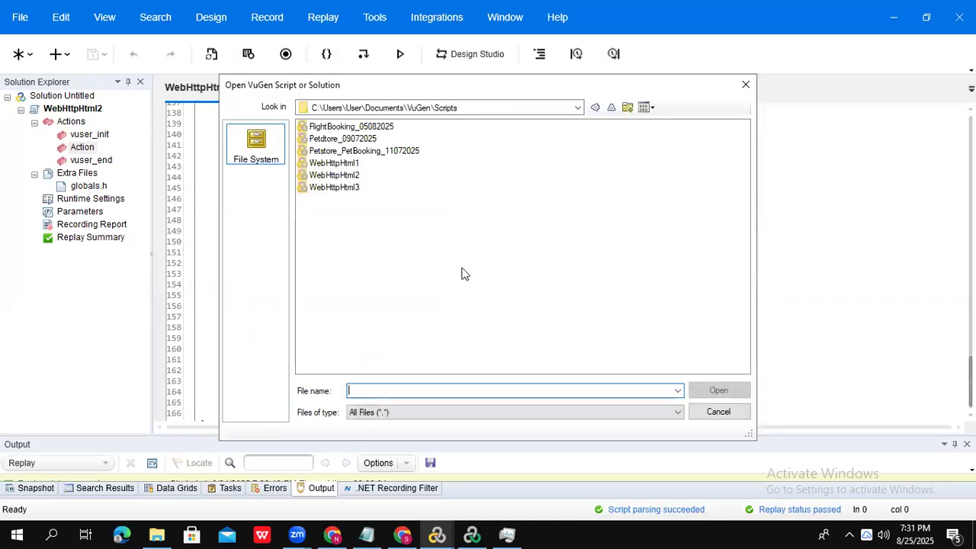
left_click(578, 107)
left_click_drag(574, 127, 570, 131)
Recheck the Petdtore group's Gradual Exiting Vusers in LoadRunner Controller and enlarge the Running Vusers graph.
left_click(473, 533)
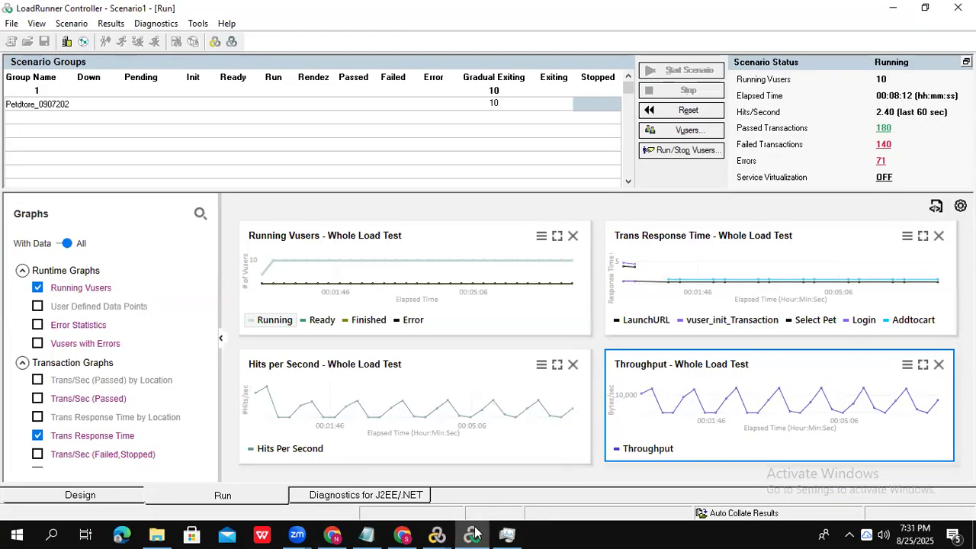
left_click(520, 142)
left_click(489, 101)
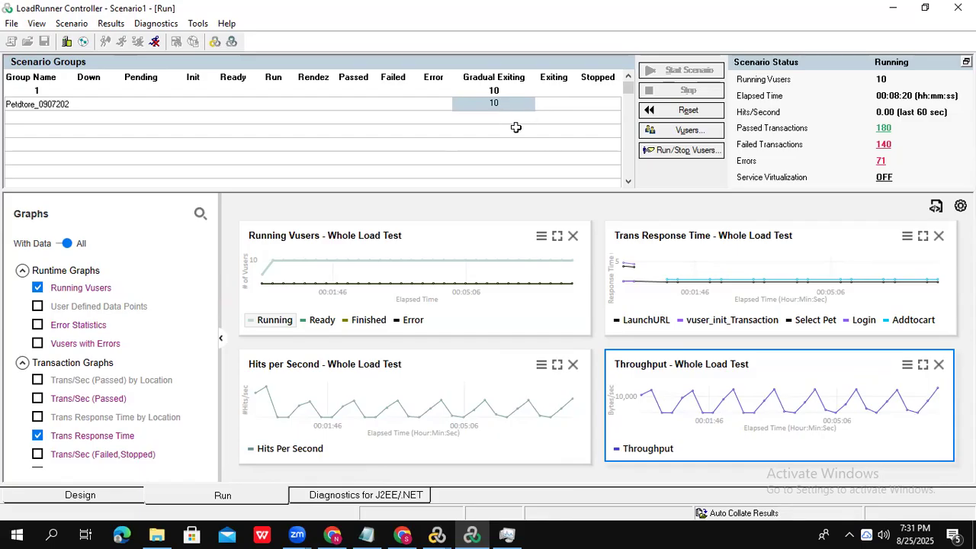
left_click(515, 127)
left_click(508, 106)
double_click(420, 274)
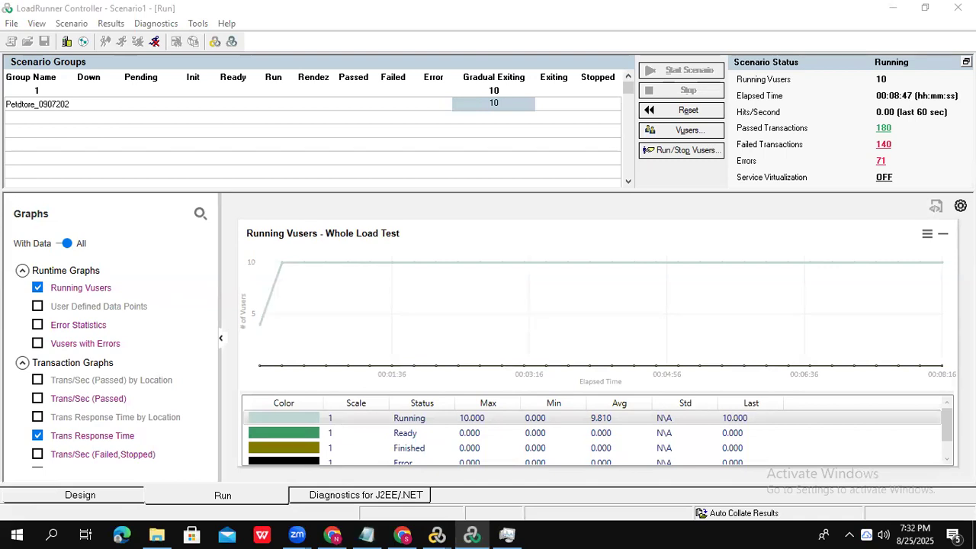
Return to Virtual User Generator, add WebtourScript.har from the Downloads folder to the solution, and select the WebHttpHtml2 script.
key("alt+Tab")
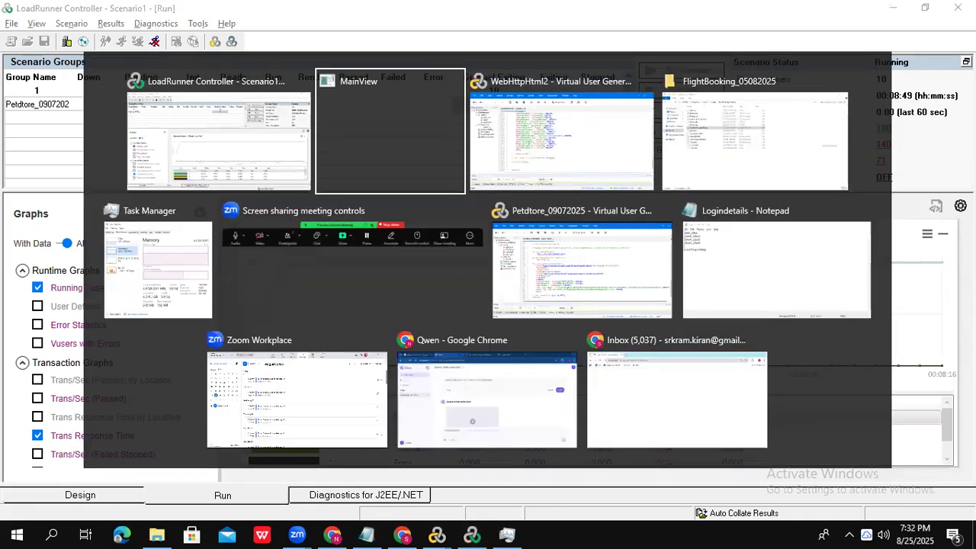
left_click(621, 125)
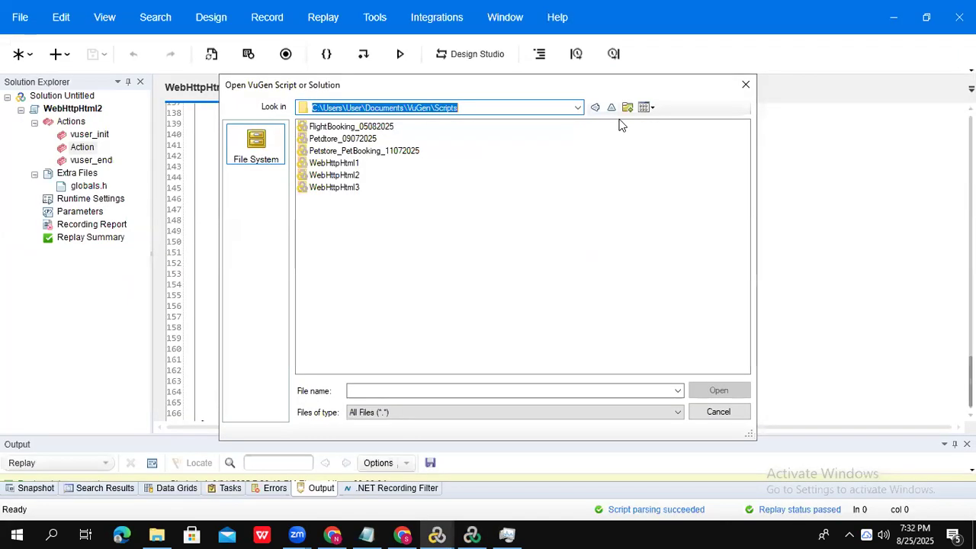
left_click(577, 108)
scroll(577, 137, "up", 5)
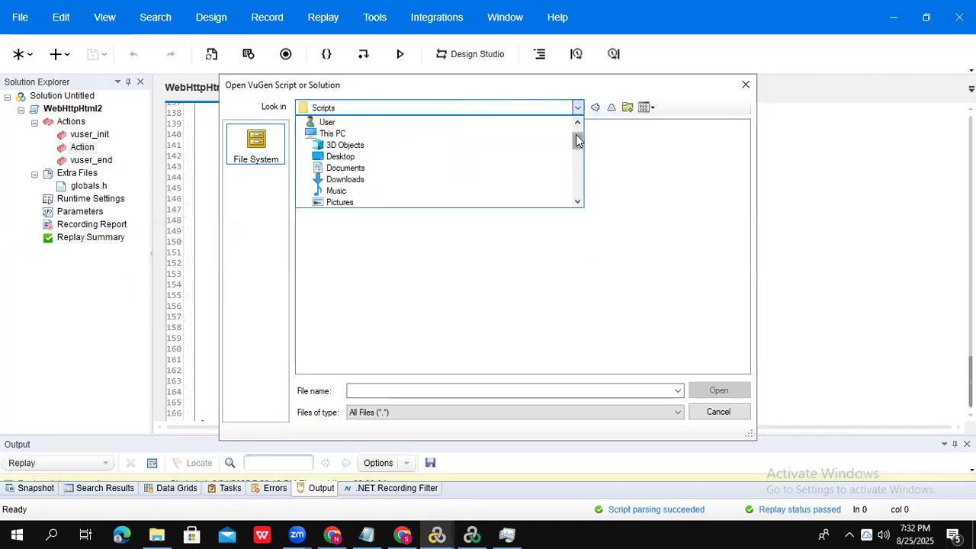
left_click(410, 179)
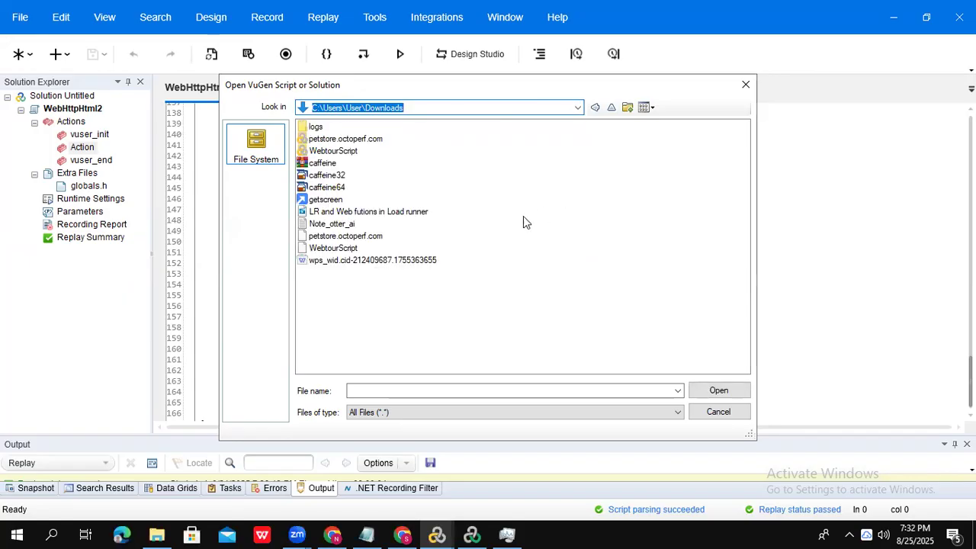
left_click(347, 249)
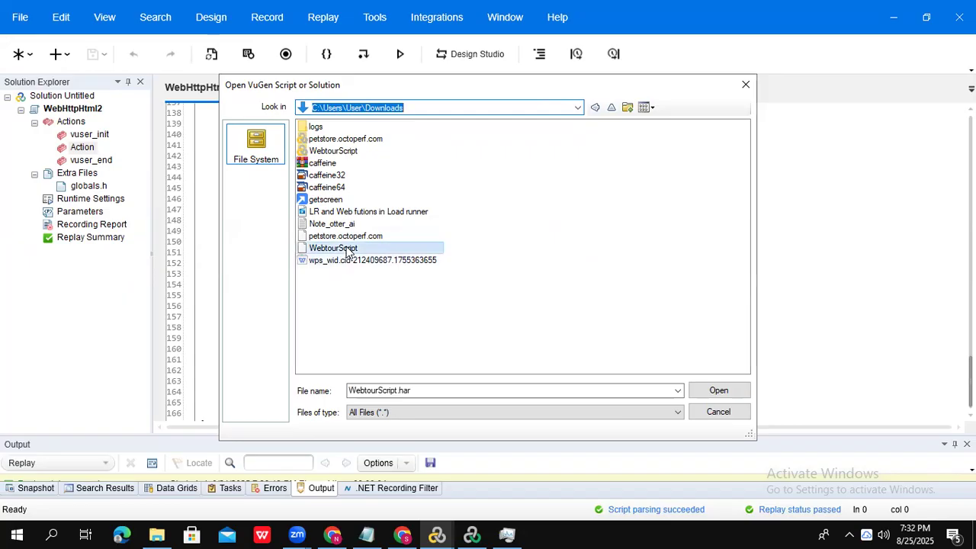
left_click(718, 398)
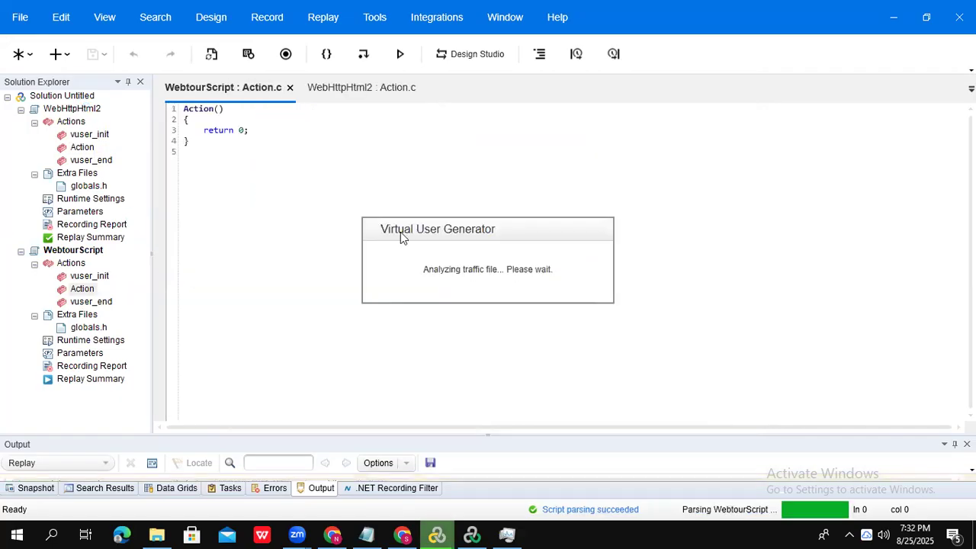
left_click(72, 109)
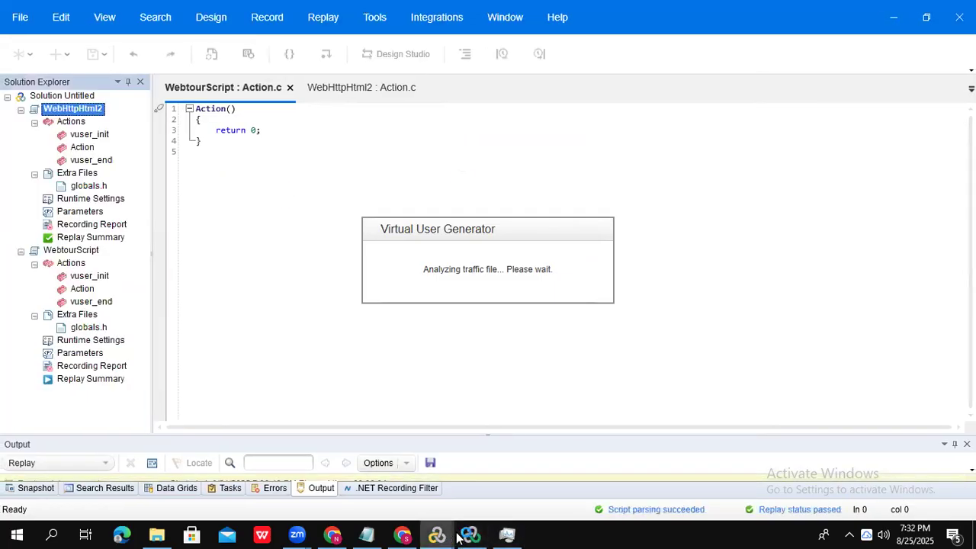
Switch to LoadRunner Controller, check the scenario's running status, and restore the four-graph overview.
left_click(468, 534)
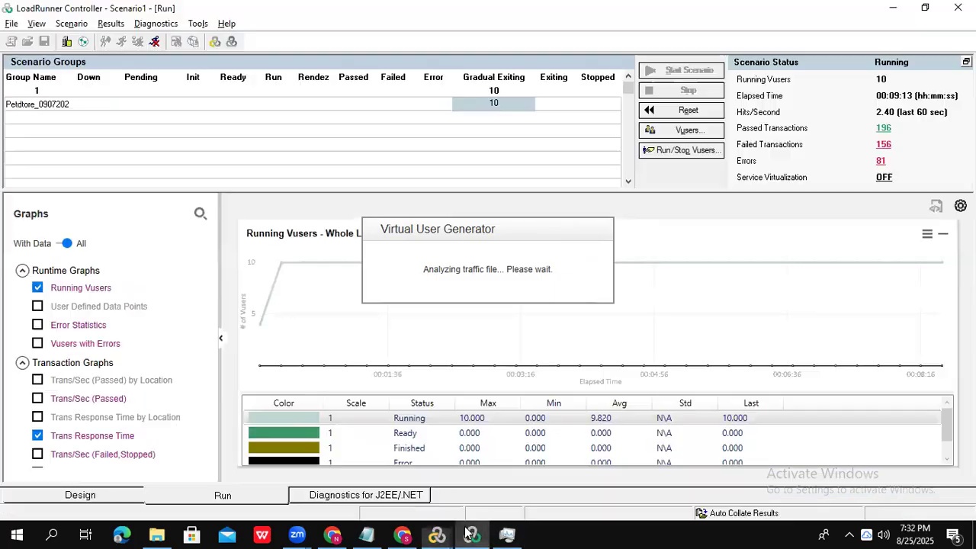
left_click(470, 165)
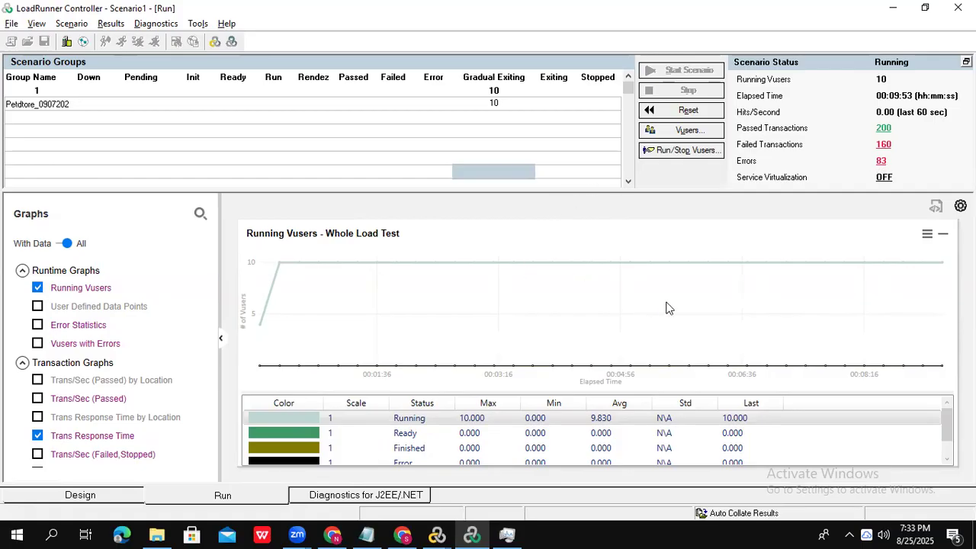
double_click(604, 317)
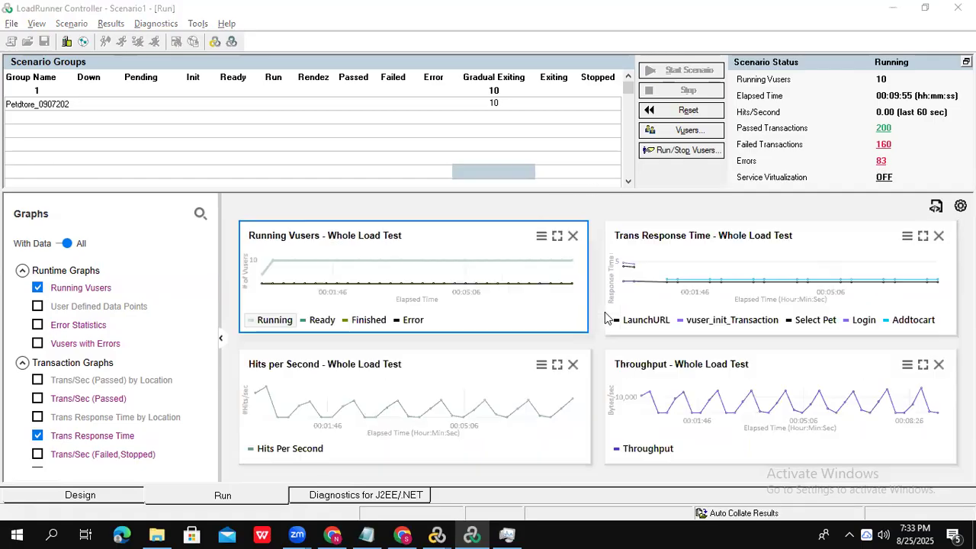
Examine enlarged views of the Hits per Second and Throughput graphs and return to the four-graph overview.
double_click(433, 387)
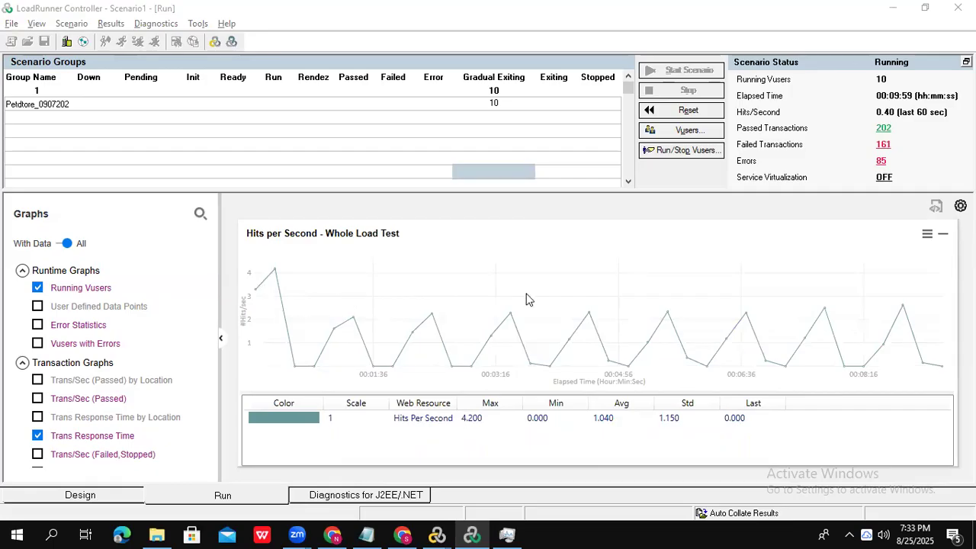
double_click(483, 311)
double_click(724, 384)
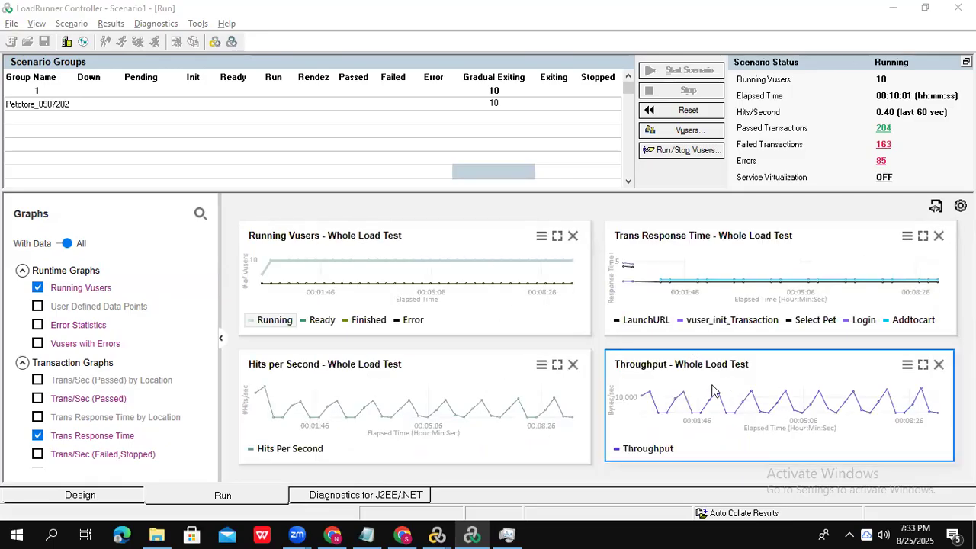
double_click(607, 320)
Check the machine's CPU and memory usage in Task Manager during the load test, and minimize Task Manager.
left_click(506, 534)
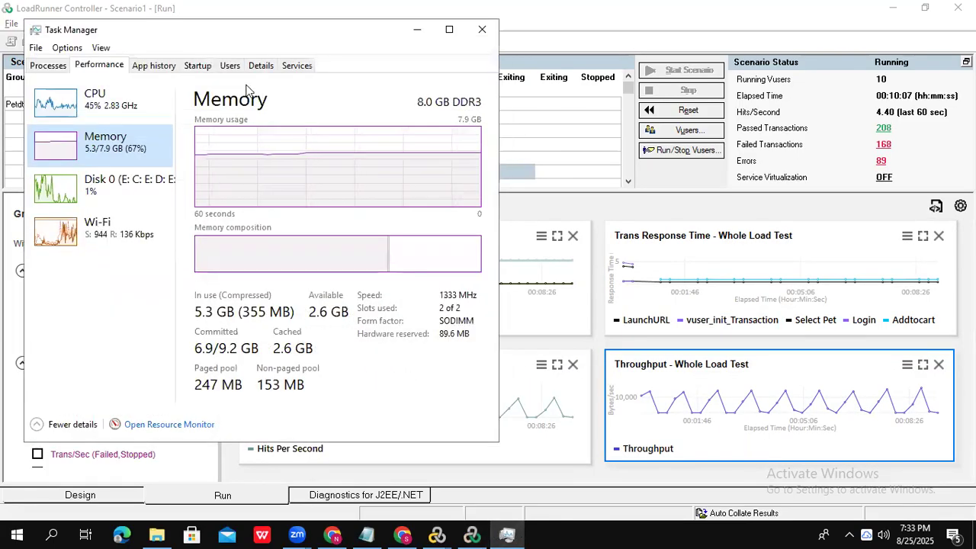
left_click(102, 105)
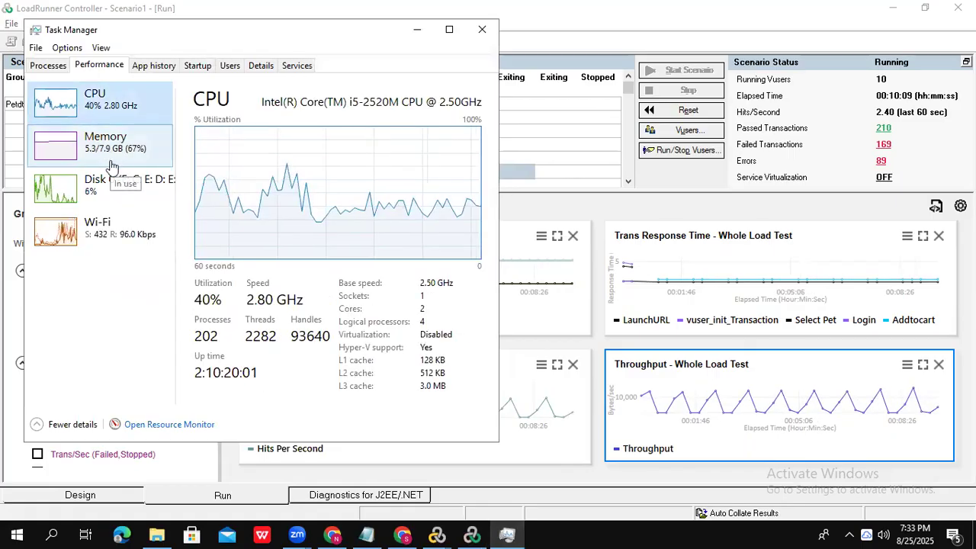
left_click(116, 161)
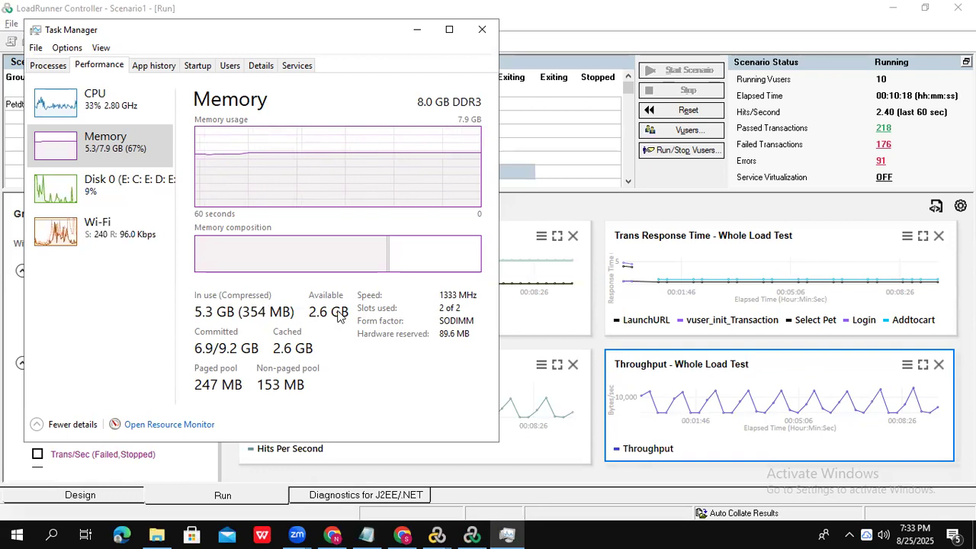
left_click(99, 97)
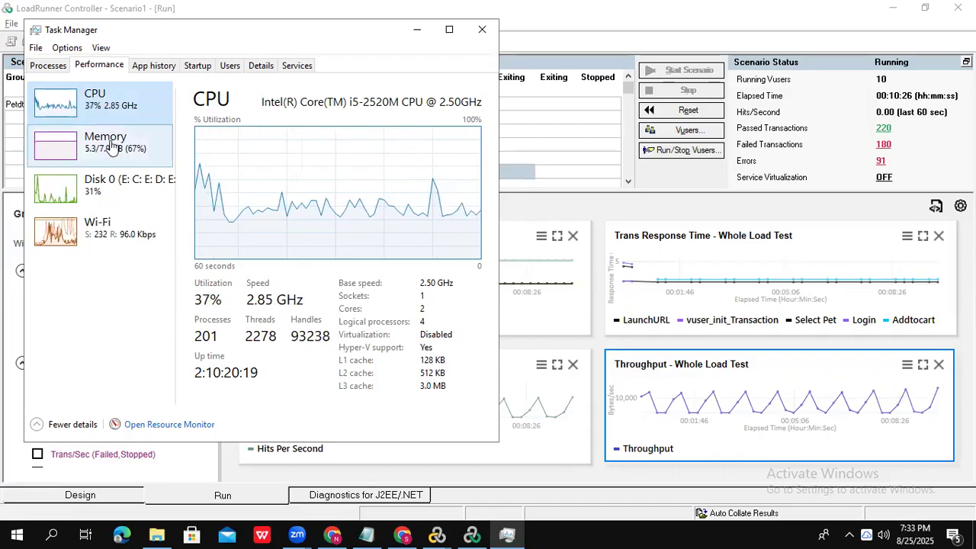
left_click(417, 31)
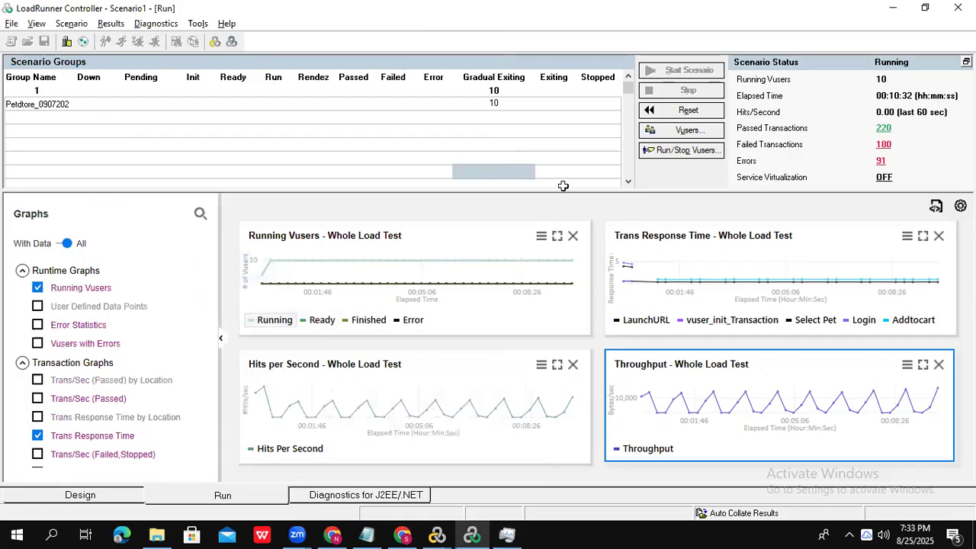
Show the runtime viewers for the Petdtore group's Vusers and spread out the overlapping viewer windows.
right_click(492, 104)
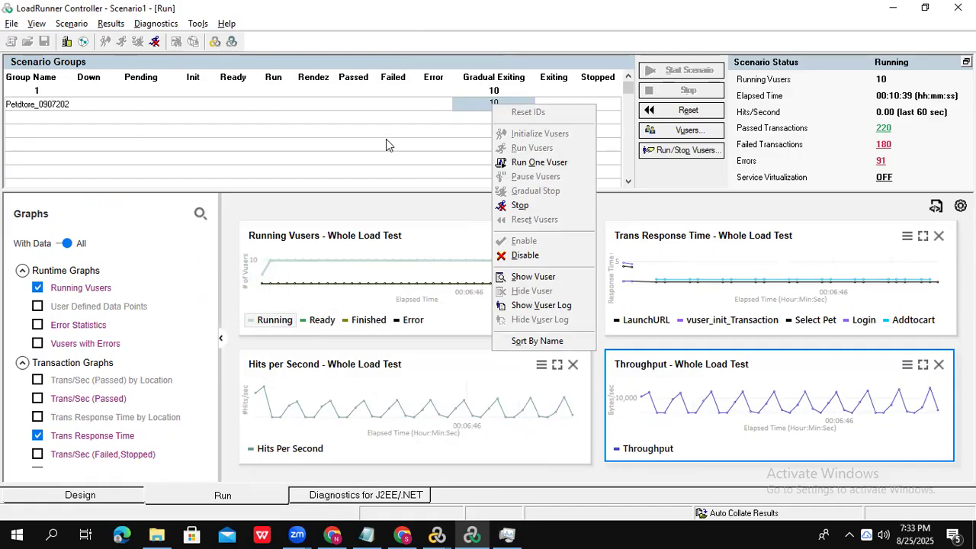
left_click(523, 279)
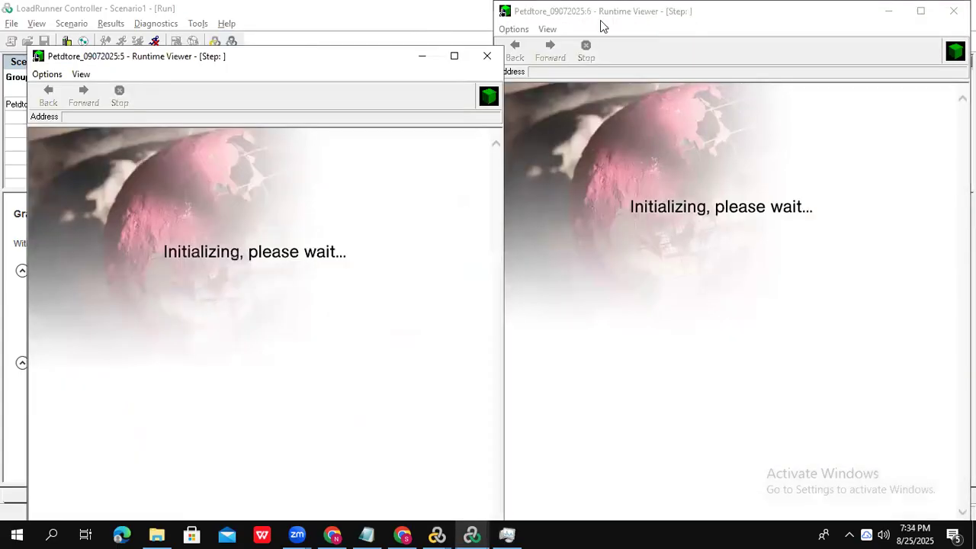
left_click(683, 15)
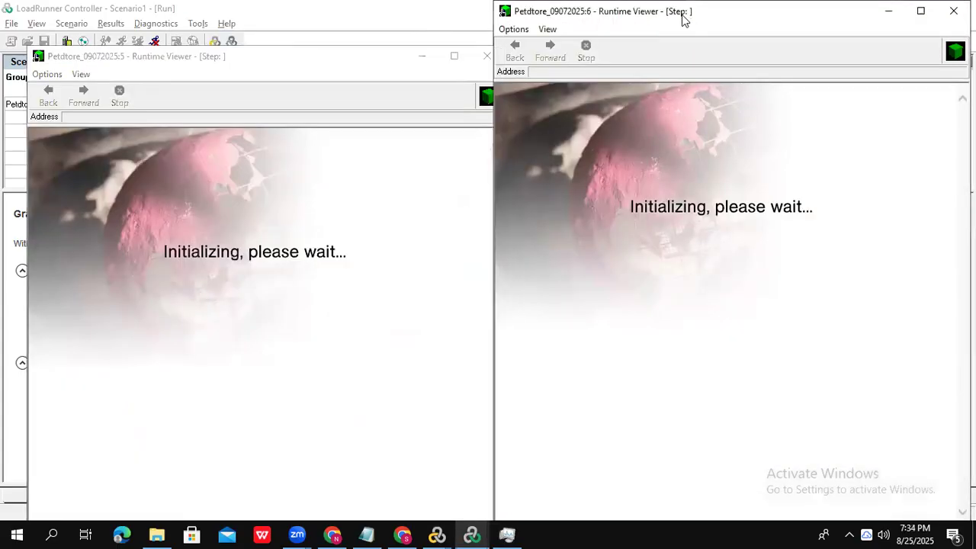
left_click_drag(682, 15, 594, 333)
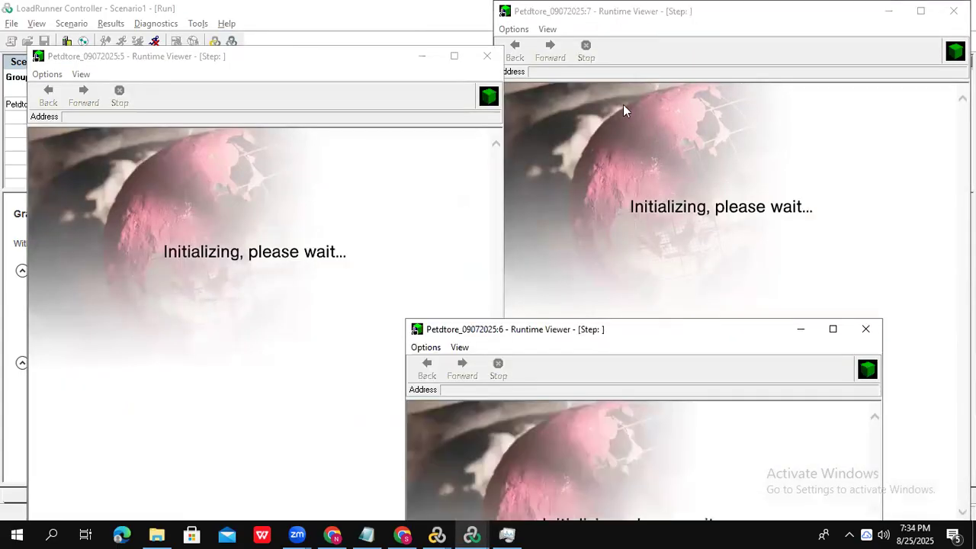
left_click(687, 17)
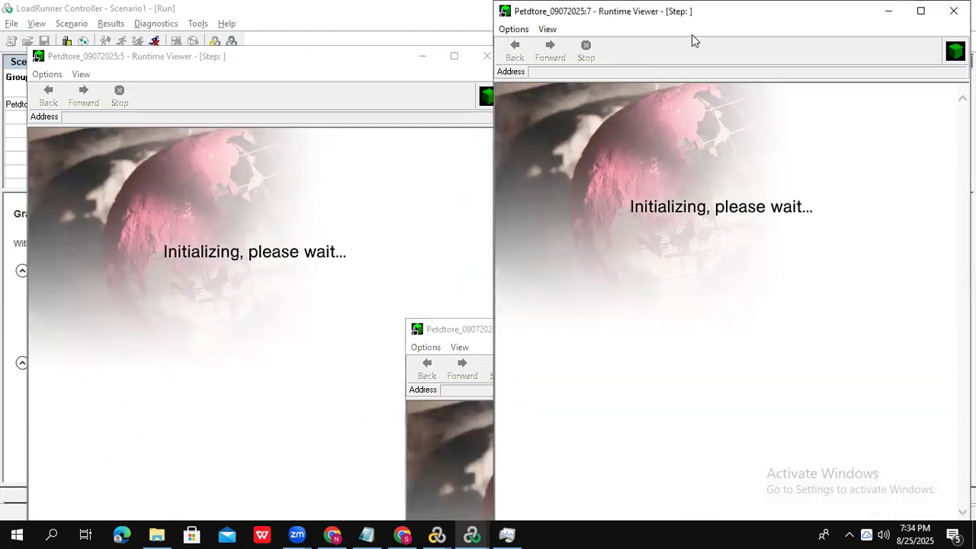
left_click_drag(691, 14, 316, 149)
left_click(731, 19)
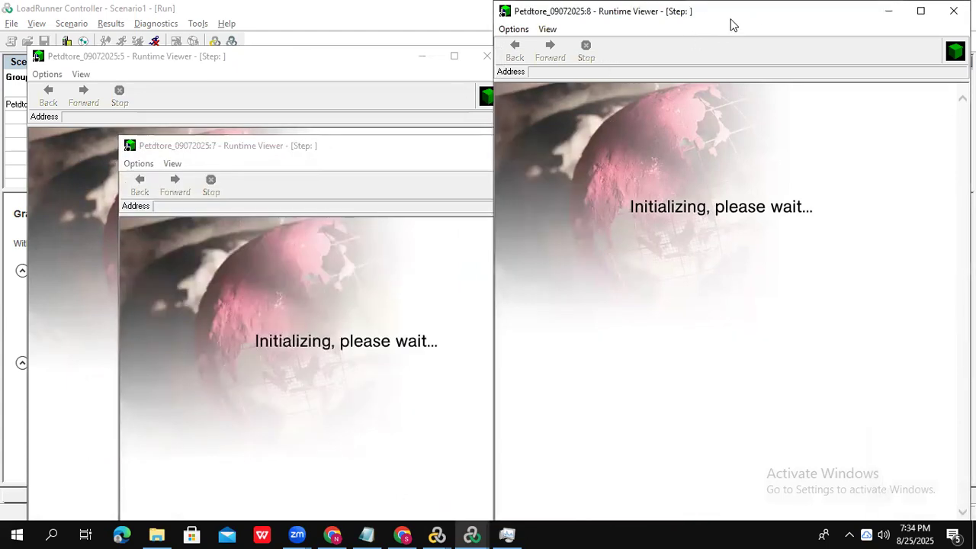
left_click_drag(730, 19, 448, 262)
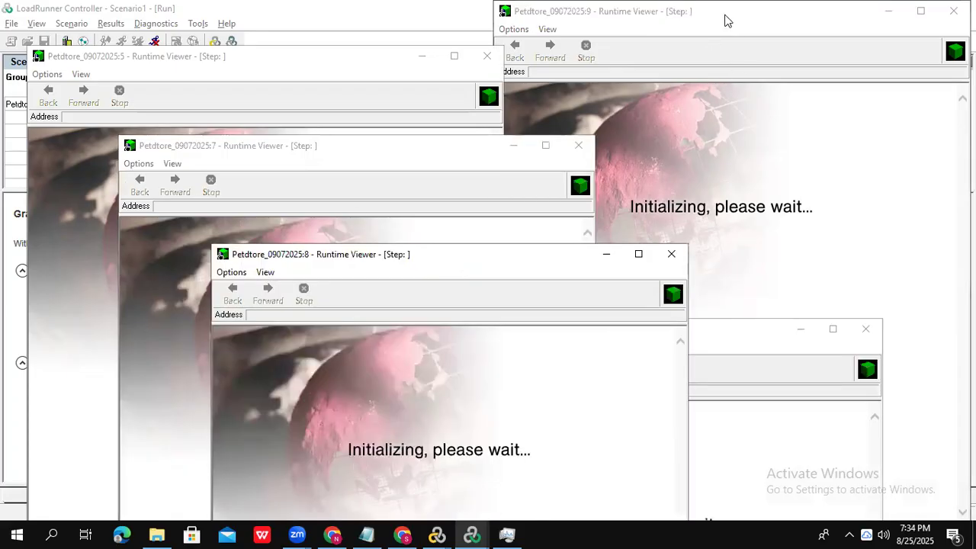
left_click(727, 31)
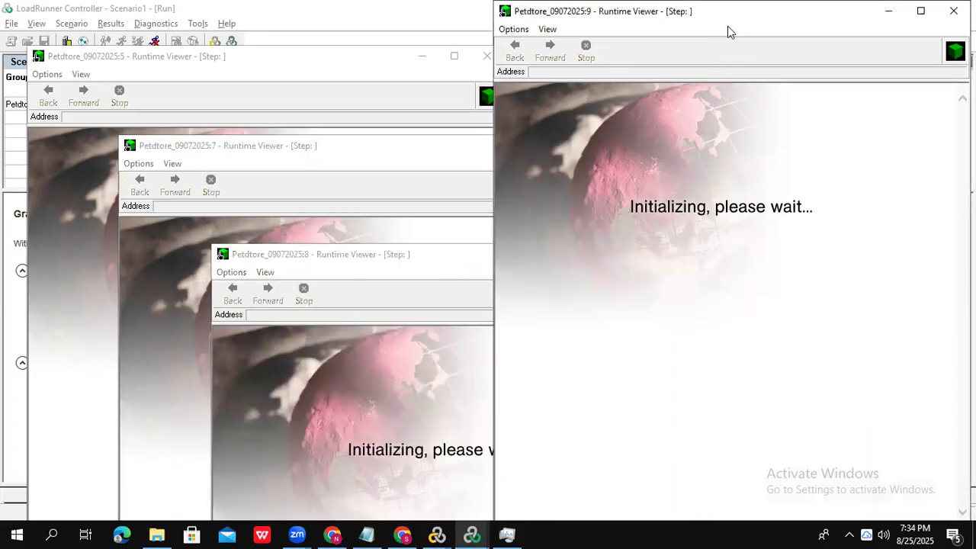
left_click_drag(727, 26, 346, 114)
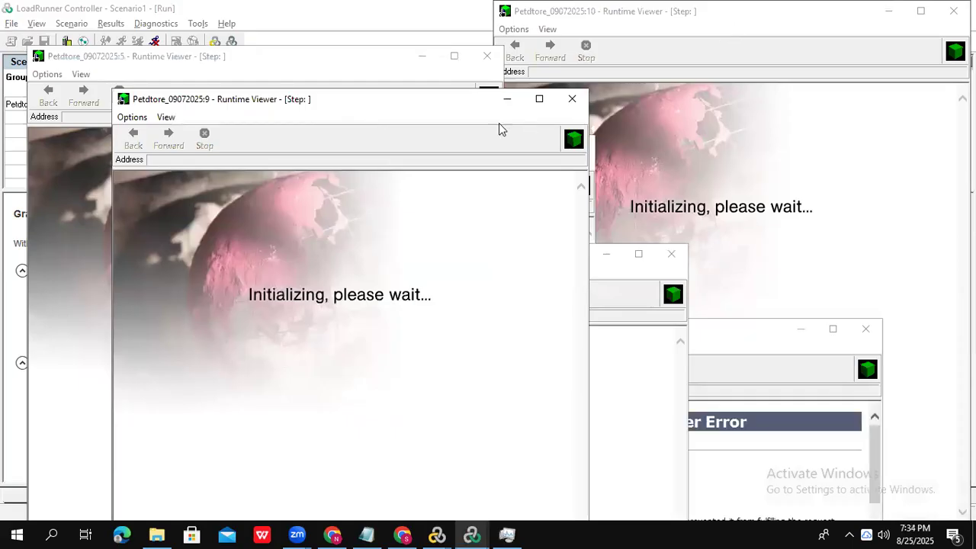
Close all the Petdtore Vusers' Runtime Viewer windows, moving overlapping ones aside as needed.
left_click(571, 101)
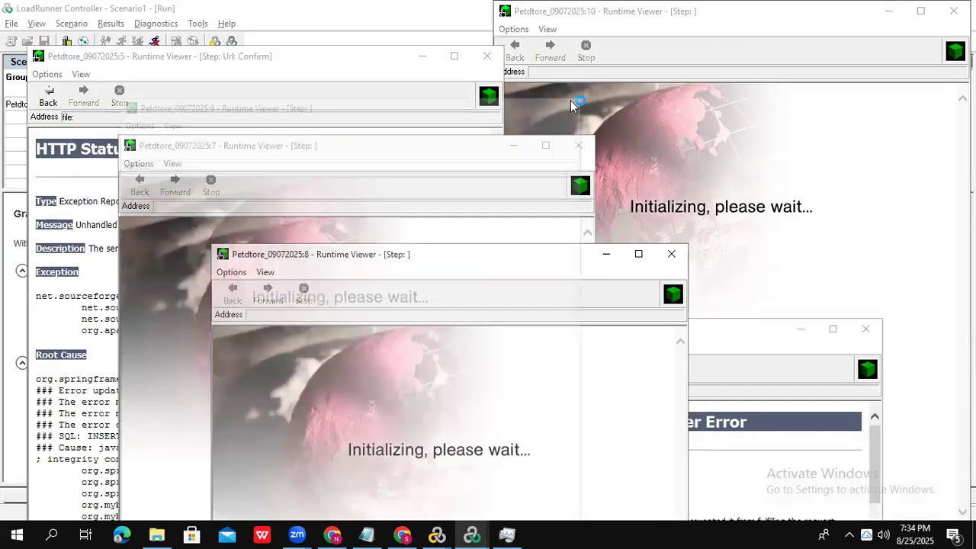
left_click(579, 147)
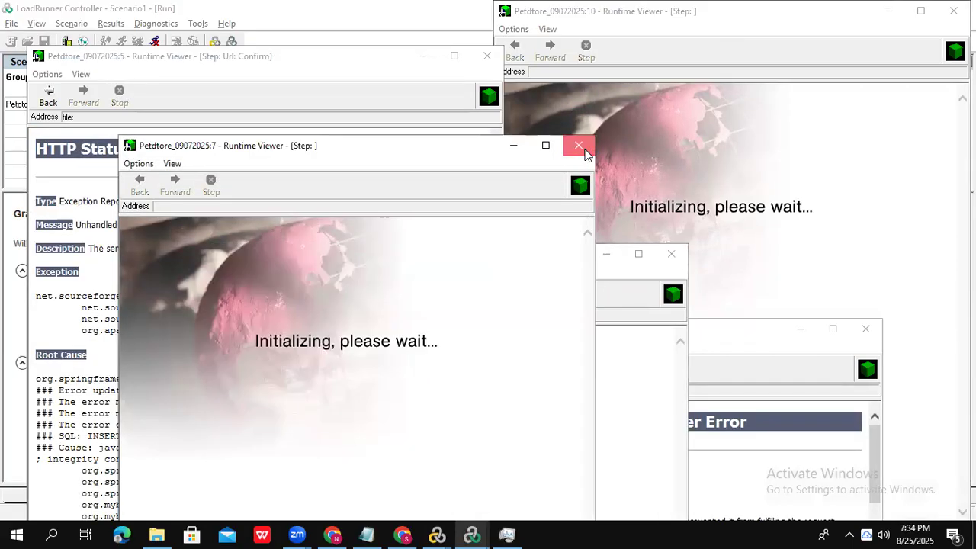
left_click(671, 256)
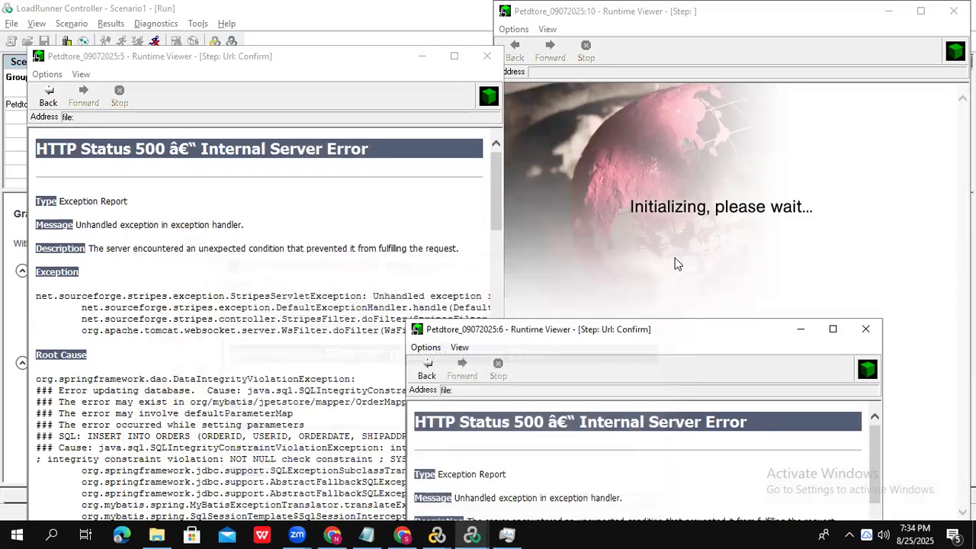
left_click(869, 331)
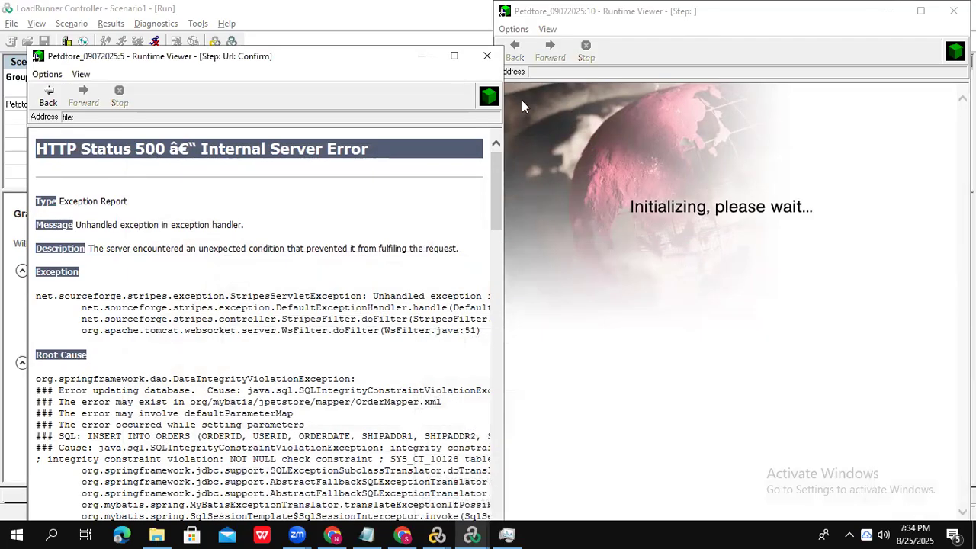
left_click(487, 58)
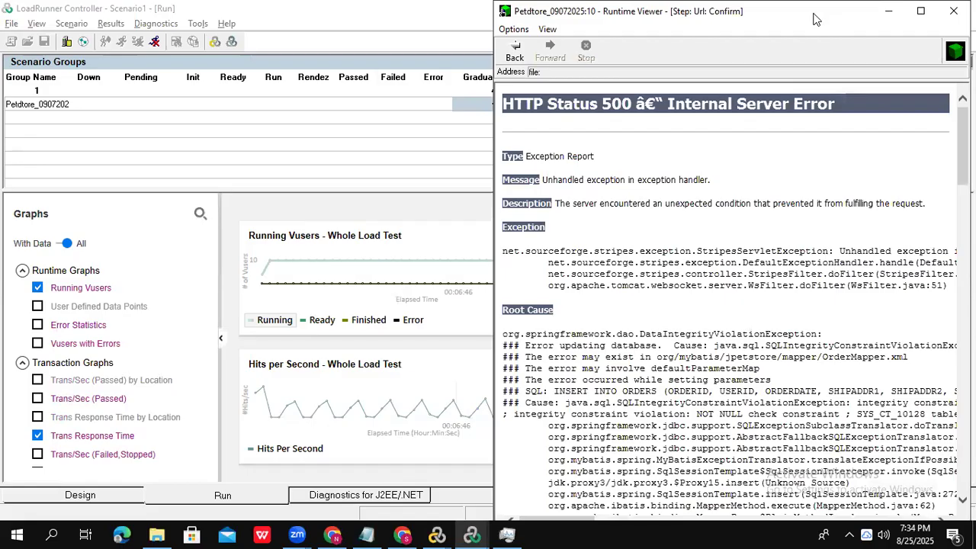
left_click_drag(821, 18, 400, 114)
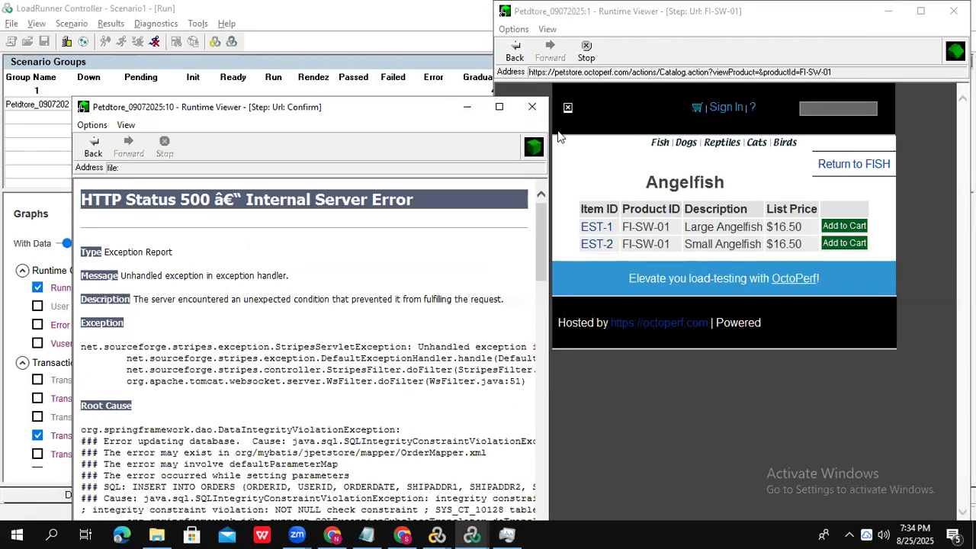
left_click(531, 106)
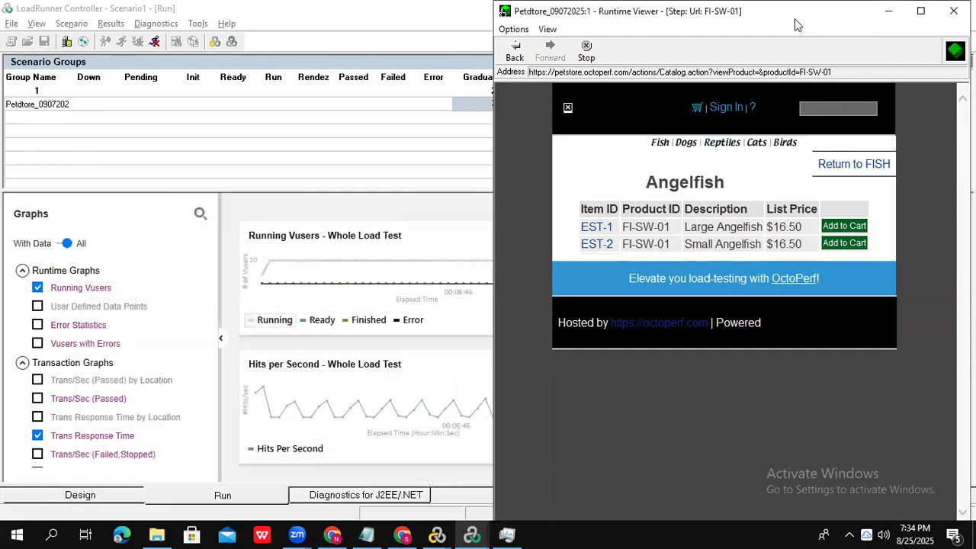
left_click(589, 144)
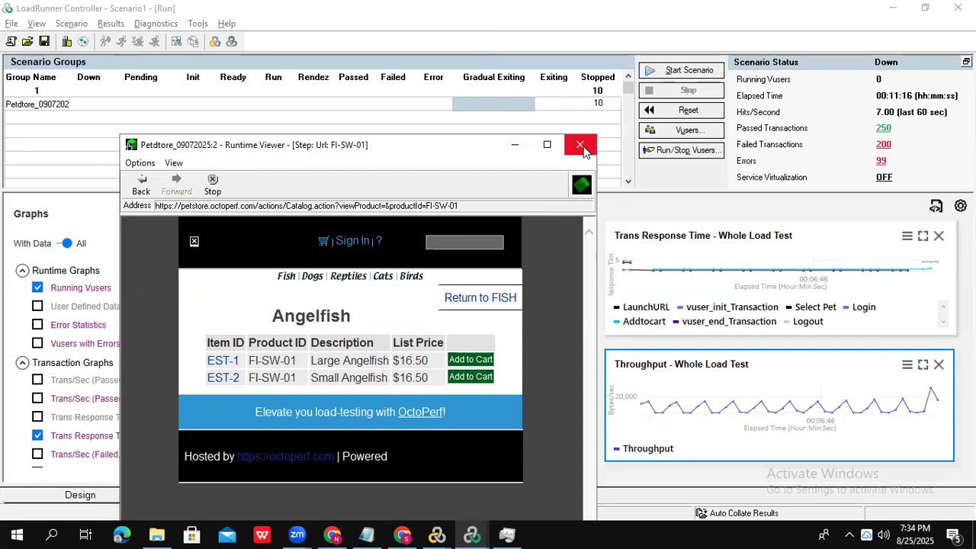
left_click(580, 145)
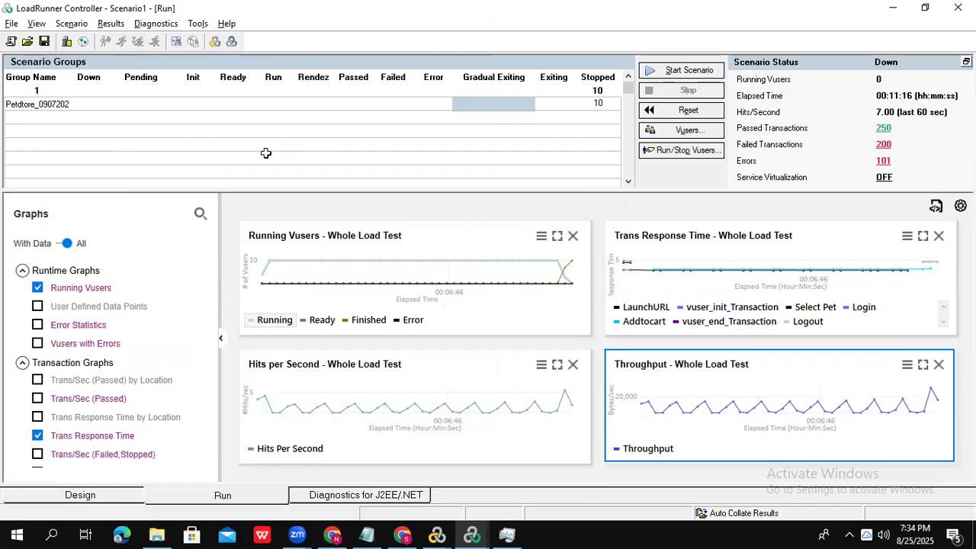
Analyze the finished scenario's results in LoadRunner Analysis.
left_click(110, 24)
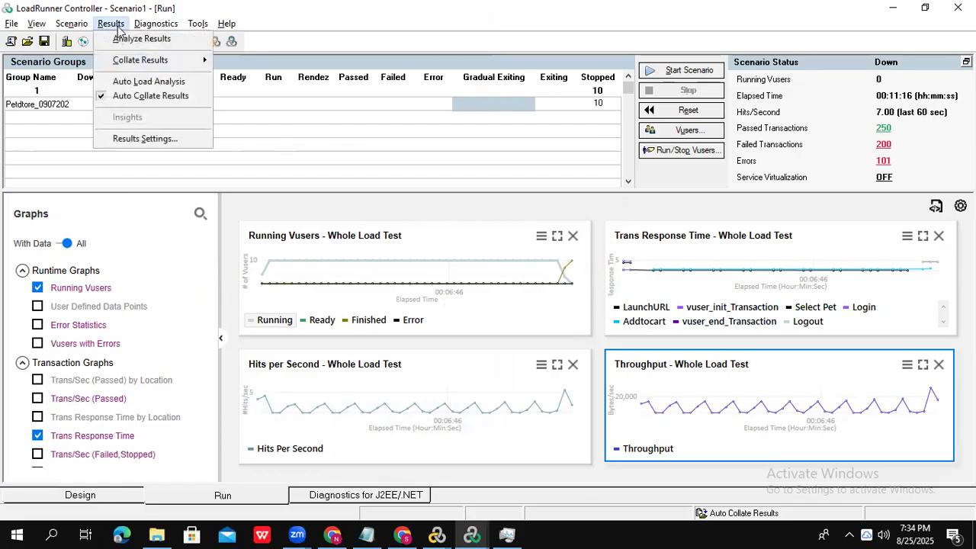
left_click(133, 41)
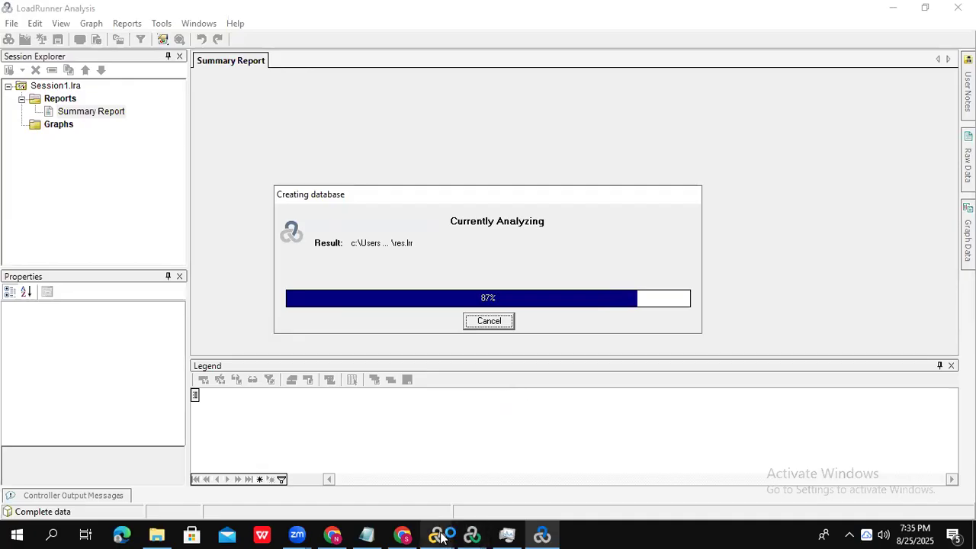
Switch to Virtual User Generator and remove the WebHttpHtml2 script from the solution.
mouse_move(436, 535)
left_click(523, 452)
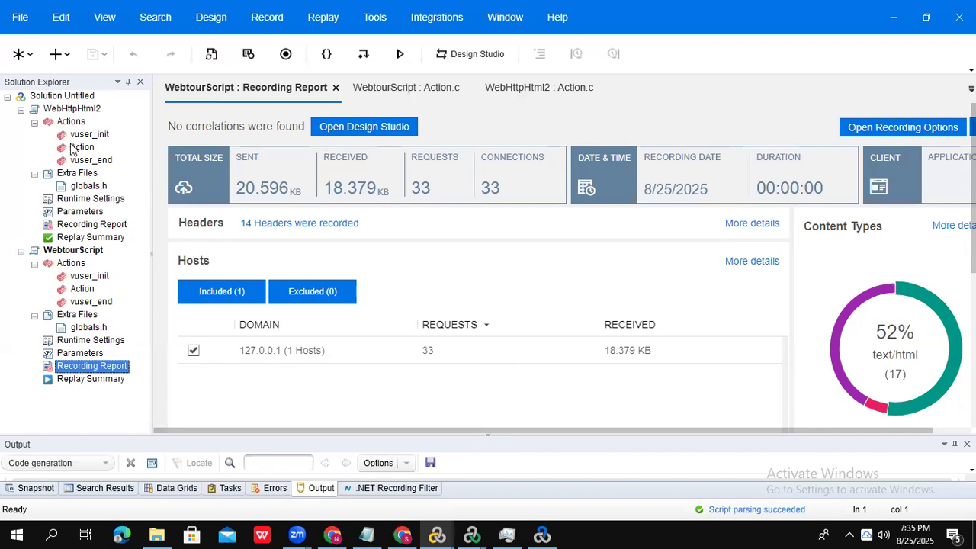
right_click(79, 113)
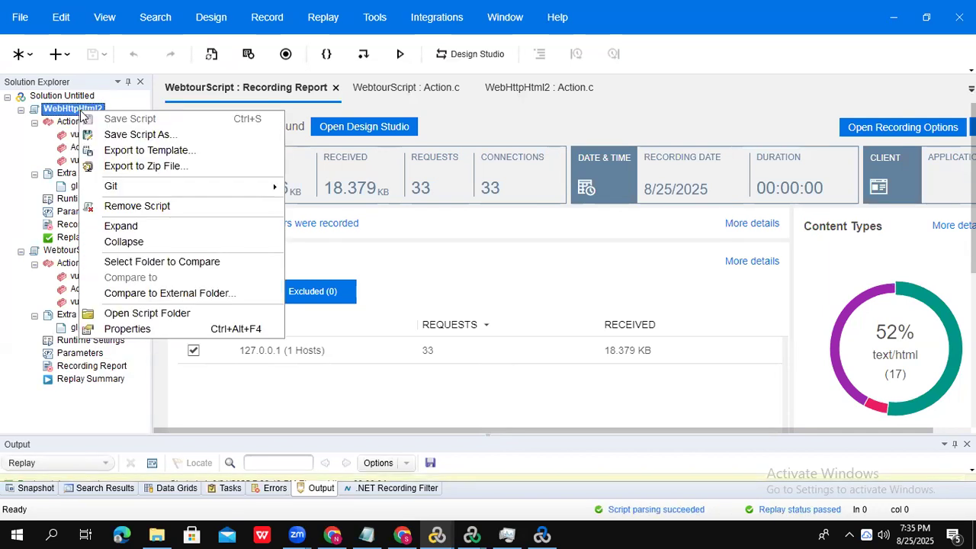
left_click(170, 207)
left_click(558, 307)
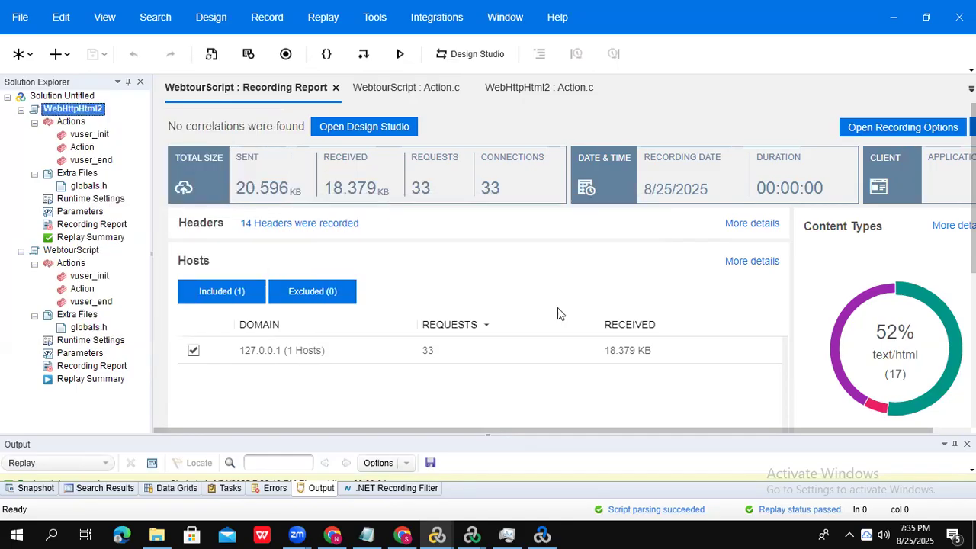
Open WebtourScript's Action and run Correlate Selection on the userSession value in the login.pl request.
double_click(82, 149)
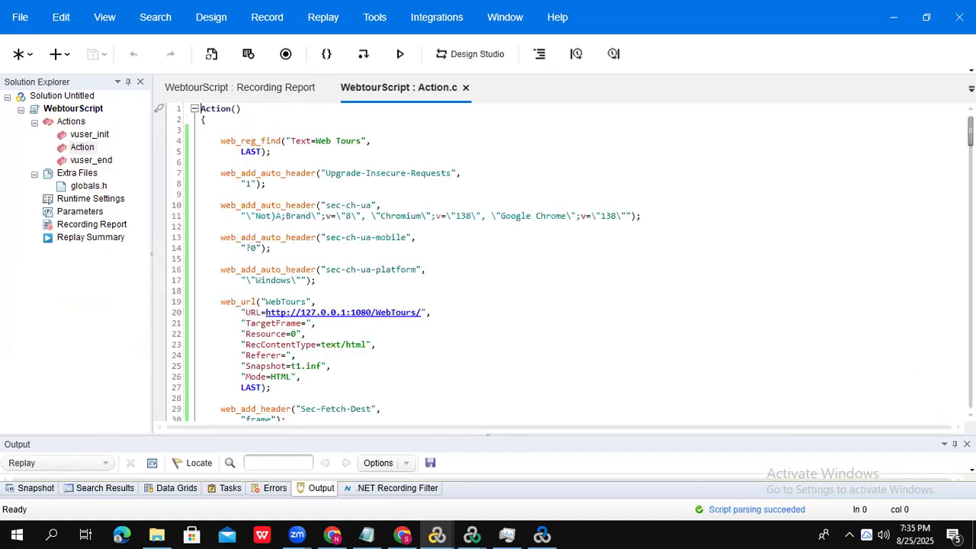
scroll(970, 131, "down", 20)
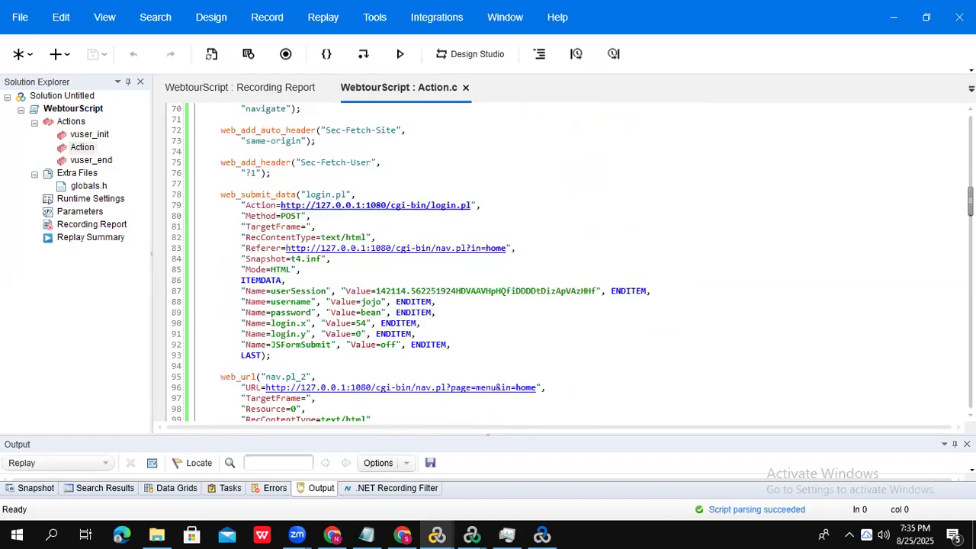
scroll(506, 266, "down", 1)
left_click_drag(376, 283, 598, 283)
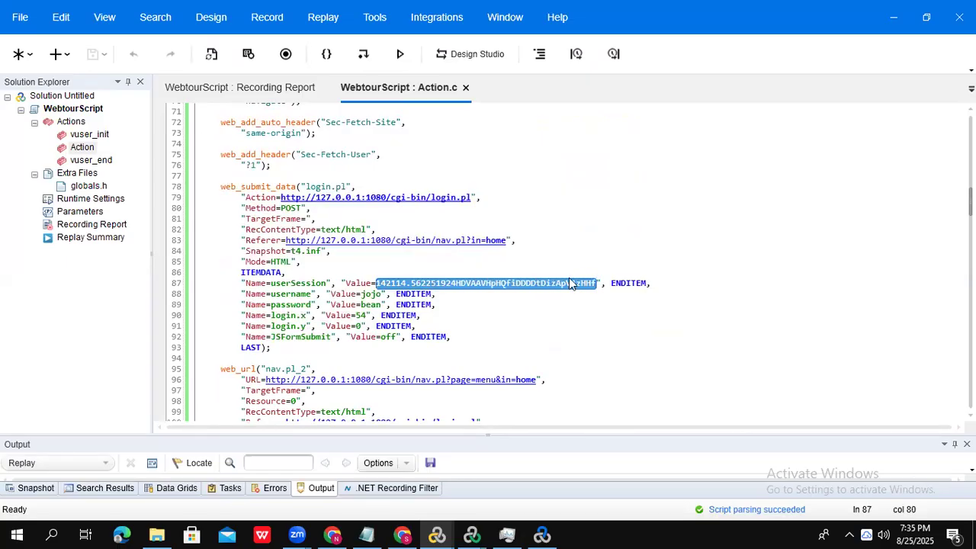
right_click(570, 283)
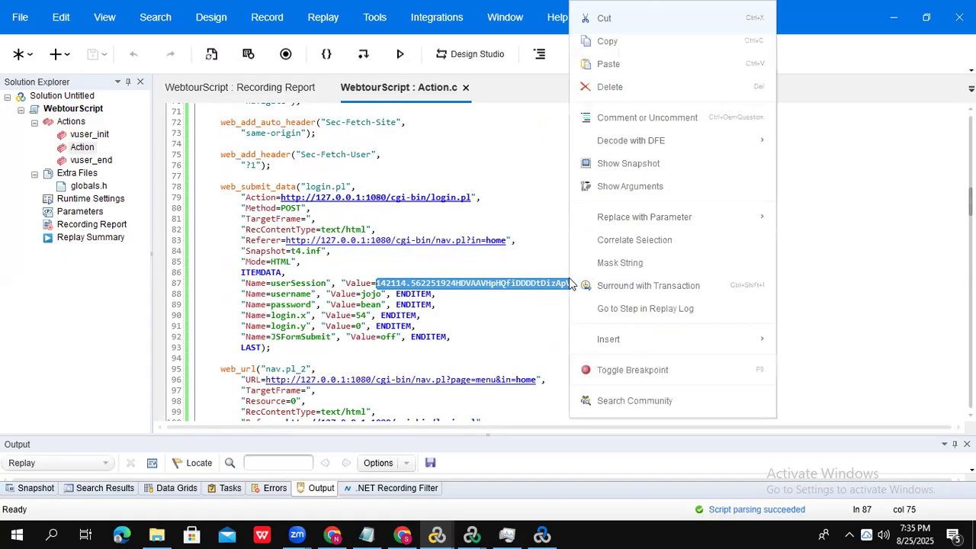
left_click(686, 241)
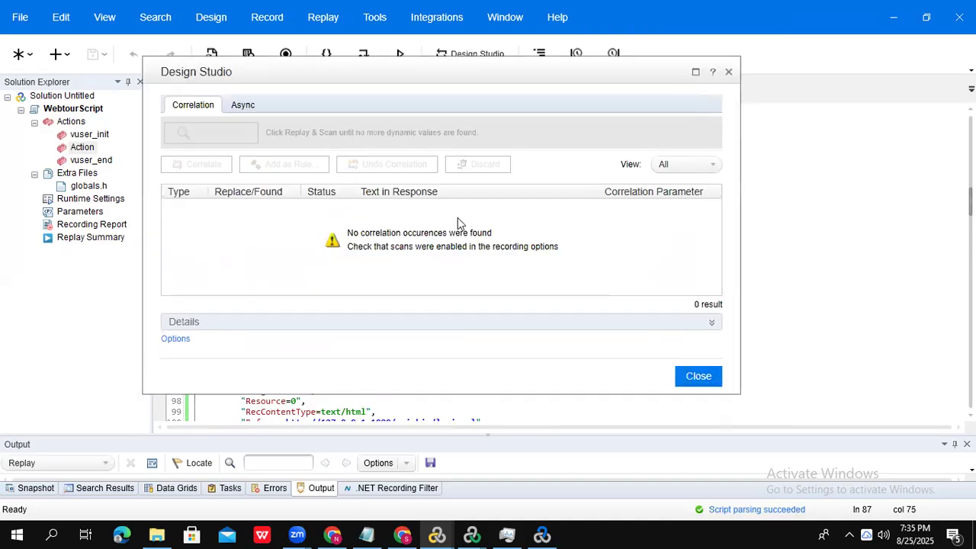
Leave Design Studio for LoadRunner Controller and disable the petdtore_09072025 group in the scenario design.
left_click(729, 72)
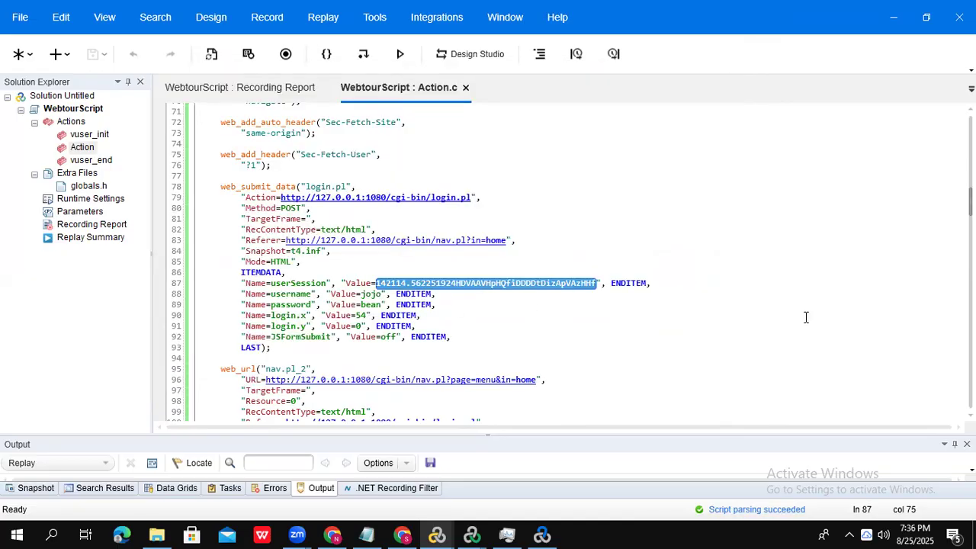
left_click_drag(971, 202, 946, 427)
left_click(896, 27)
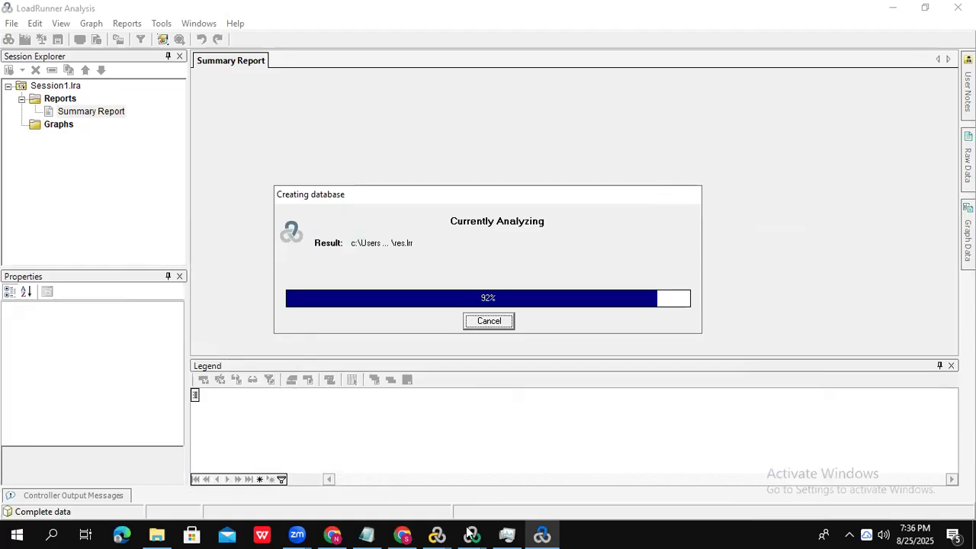
mouse_move(470, 533)
left_click(426, 496)
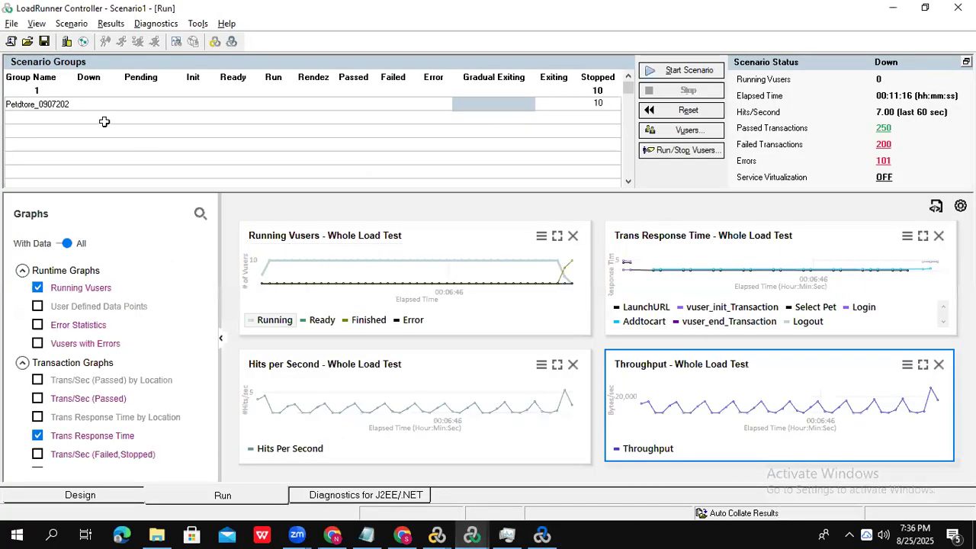
left_click(70, 497)
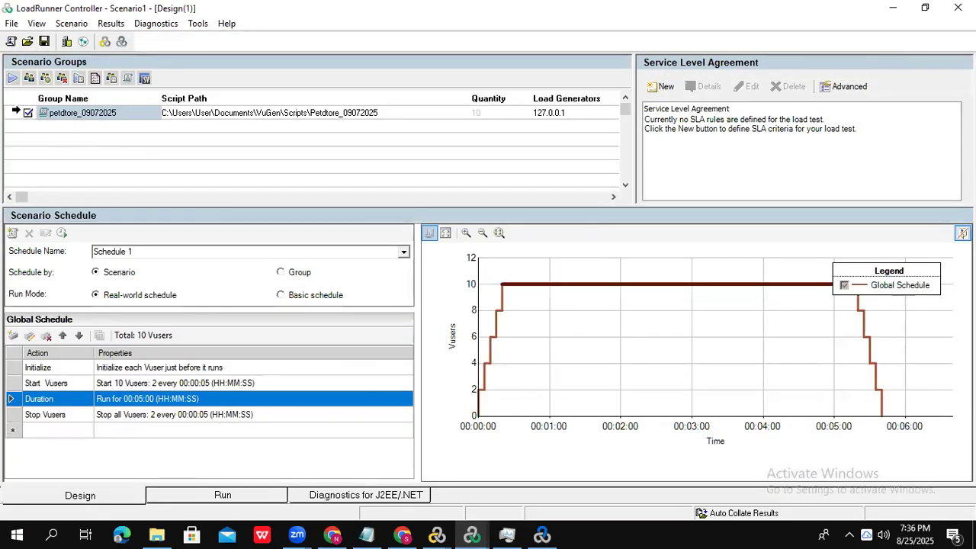
left_click(27, 112)
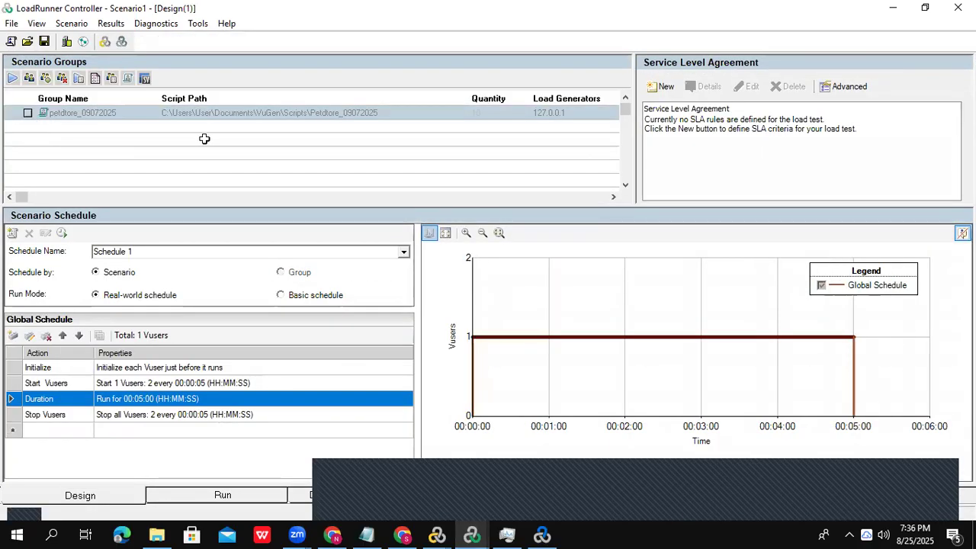
Start a new scenario group below petdtore_09072025 and look through the scripts available for it.
left_click(76, 127)
left_click(153, 127)
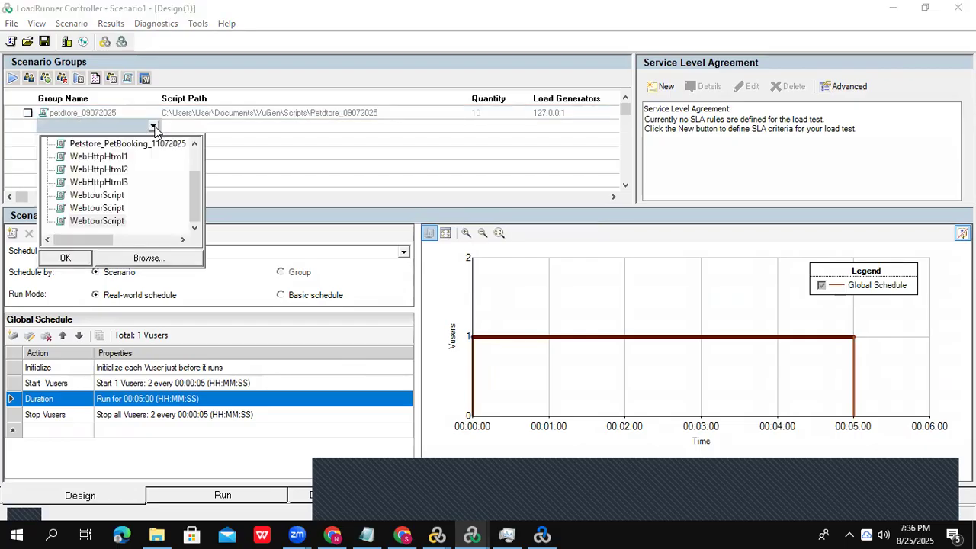
left_click_drag(194, 180, 207, 132)
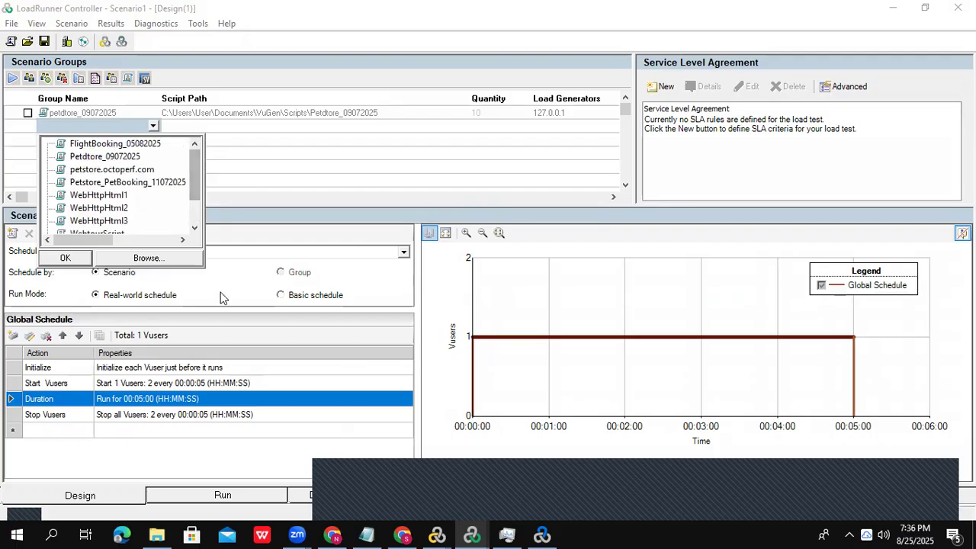
Switch to WebtourScript in Virtual User Generator and check its current save location in Save Script As without saving.
left_click(439, 534)
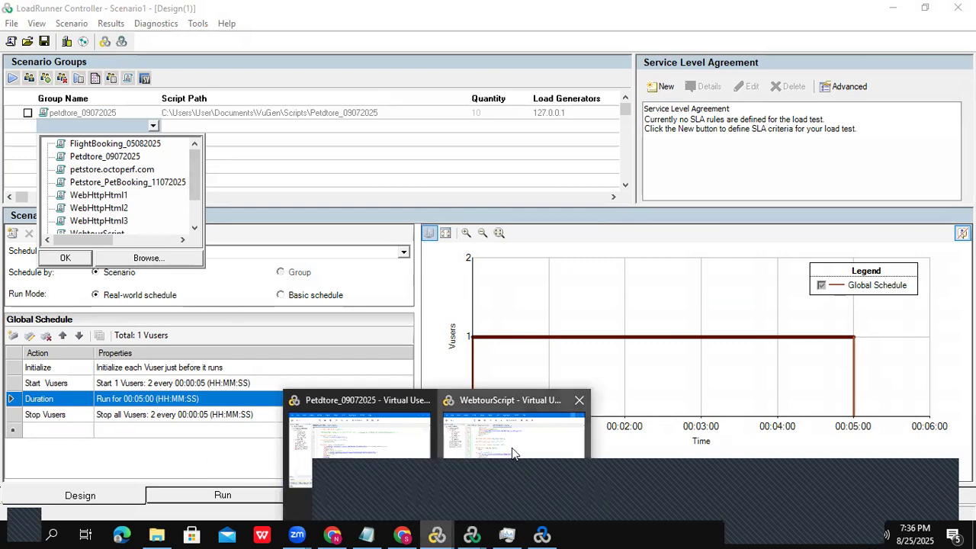
left_click(512, 447)
left_click(28, 55)
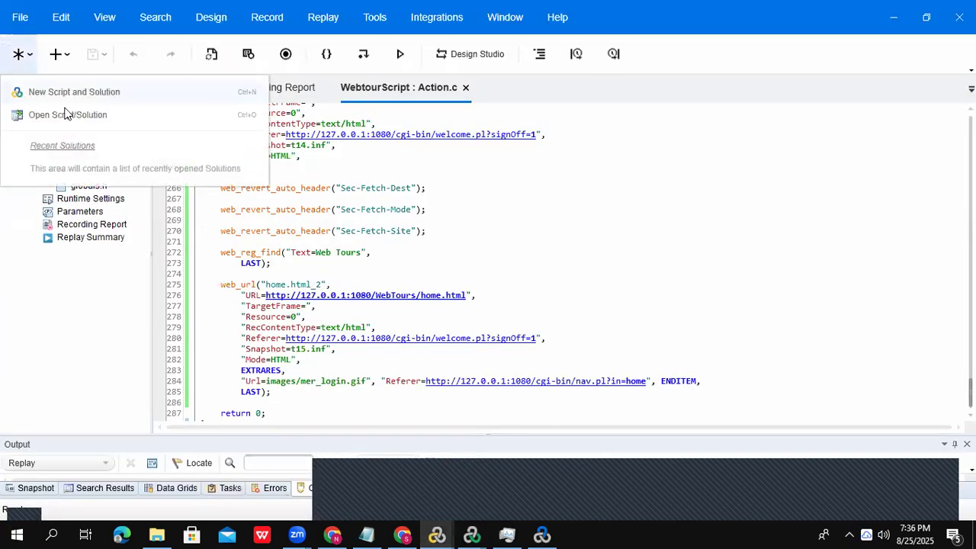
left_click(27, 16)
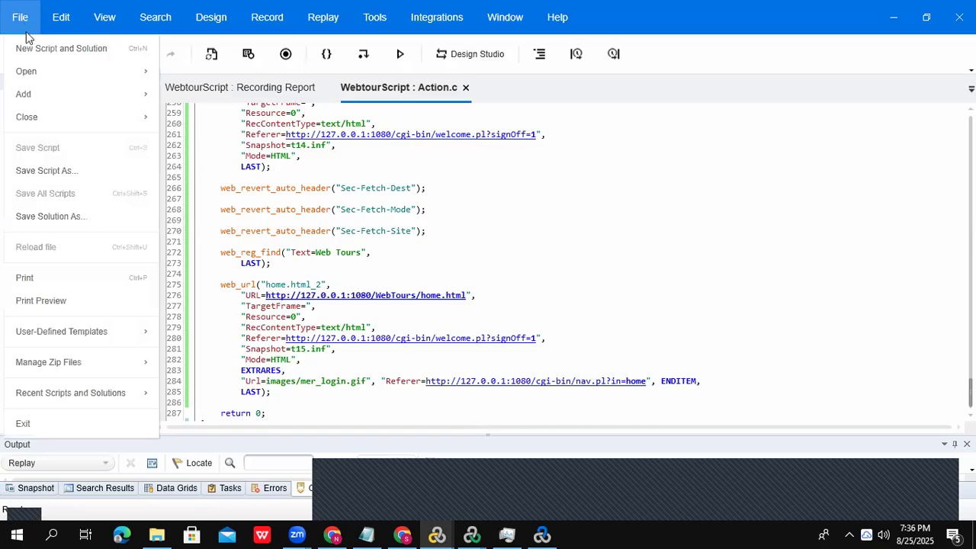
left_click(67, 172)
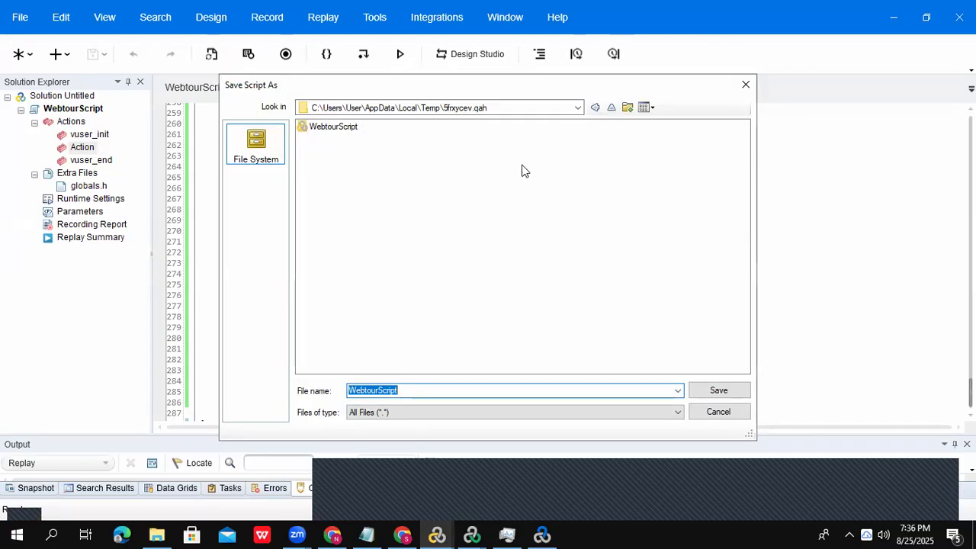
left_click(348, 127)
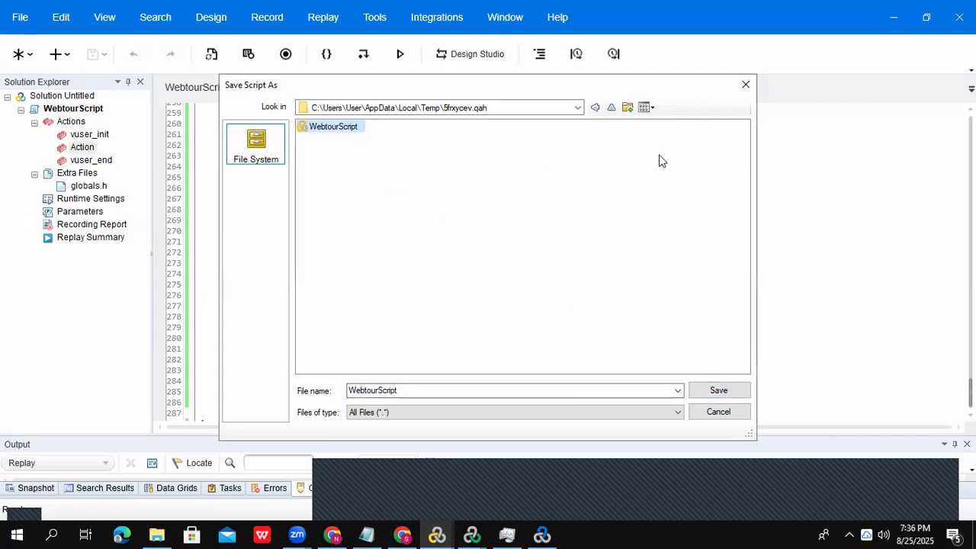
left_click(745, 85)
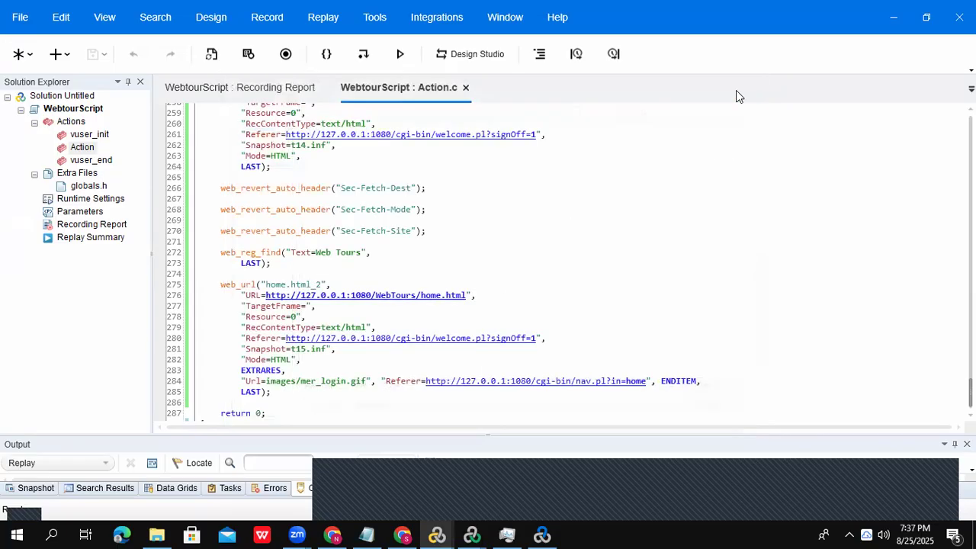
Try to open WebtourScript from the recent scripts.
left_click(21, 18)
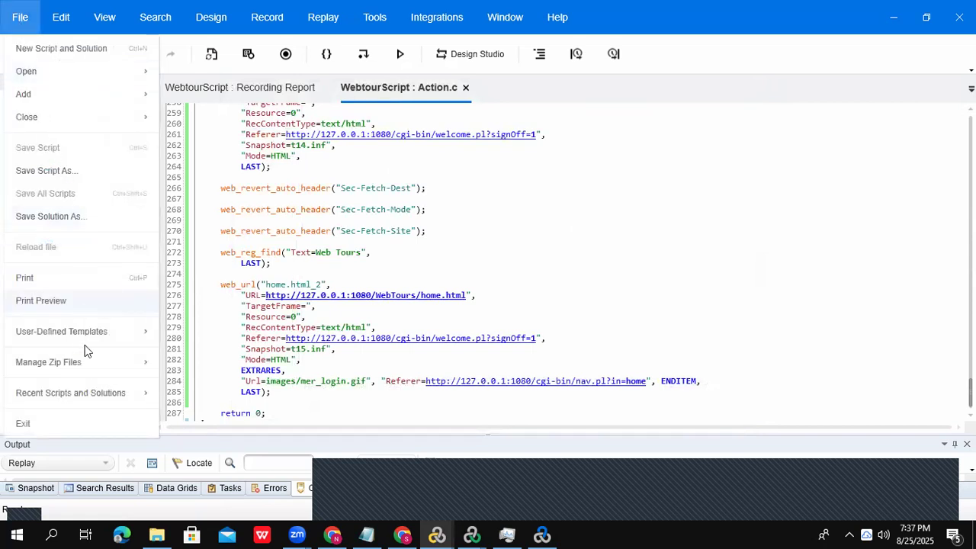
mouse_move(99, 403)
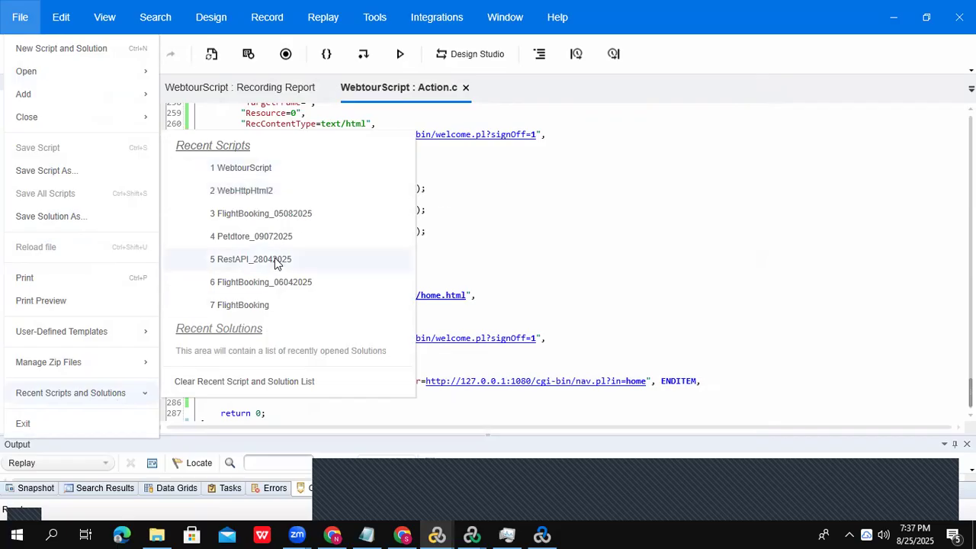
left_click(266, 166)
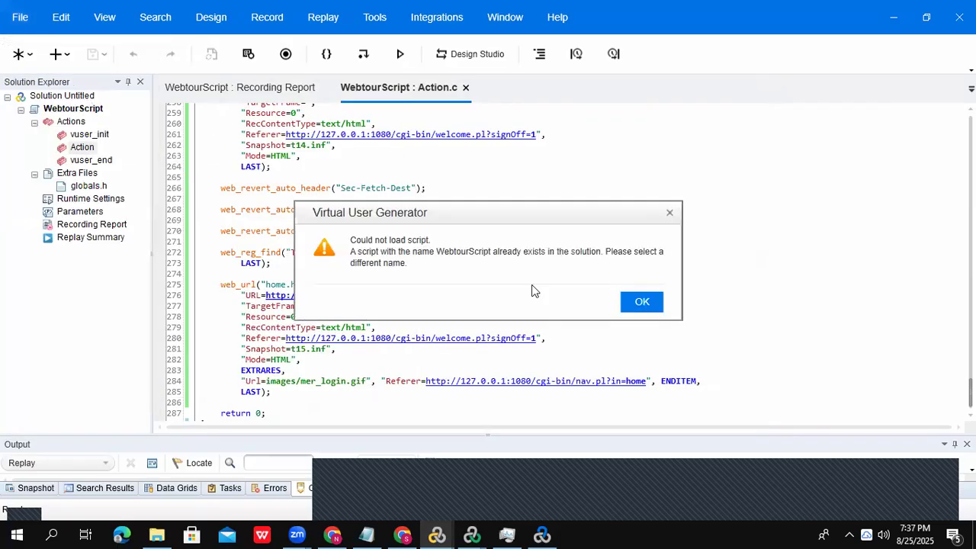
left_click(640, 302)
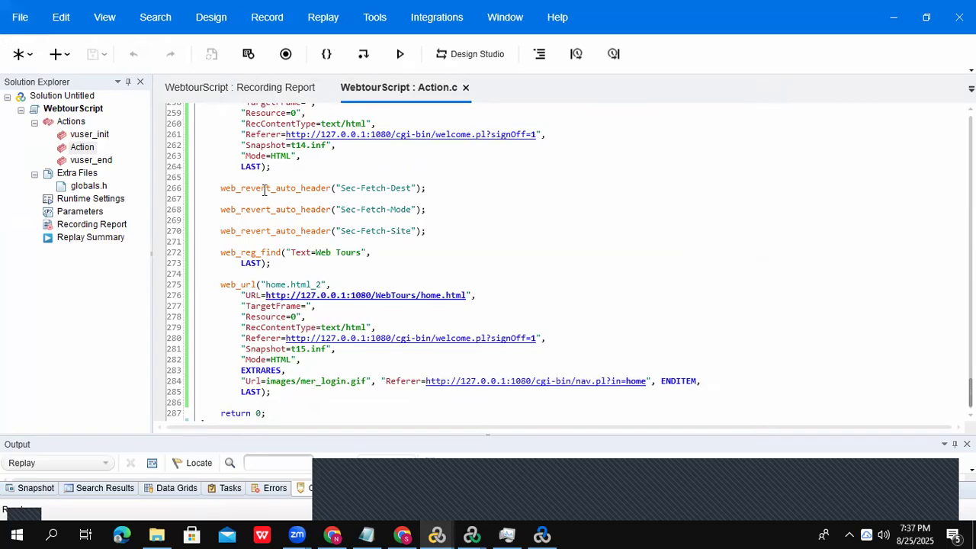
Try to save the script as WebtourScript in its current temporary folder.
left_click(19, 21)
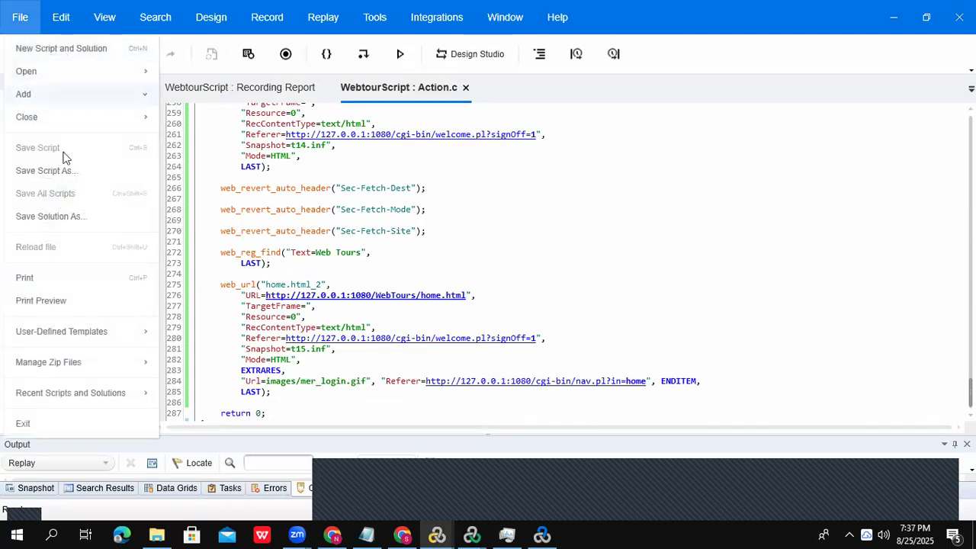
left_click(53, 176)
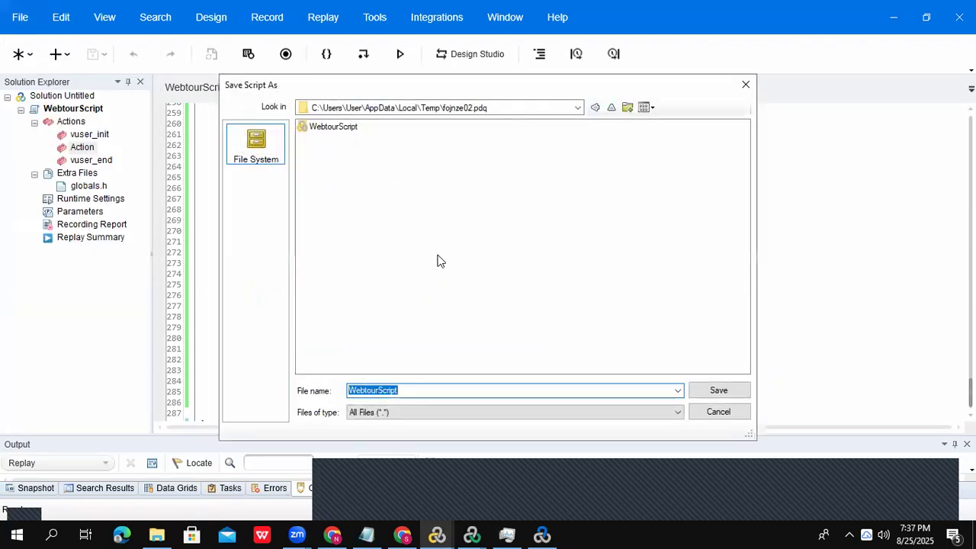
left_click(731, 398)
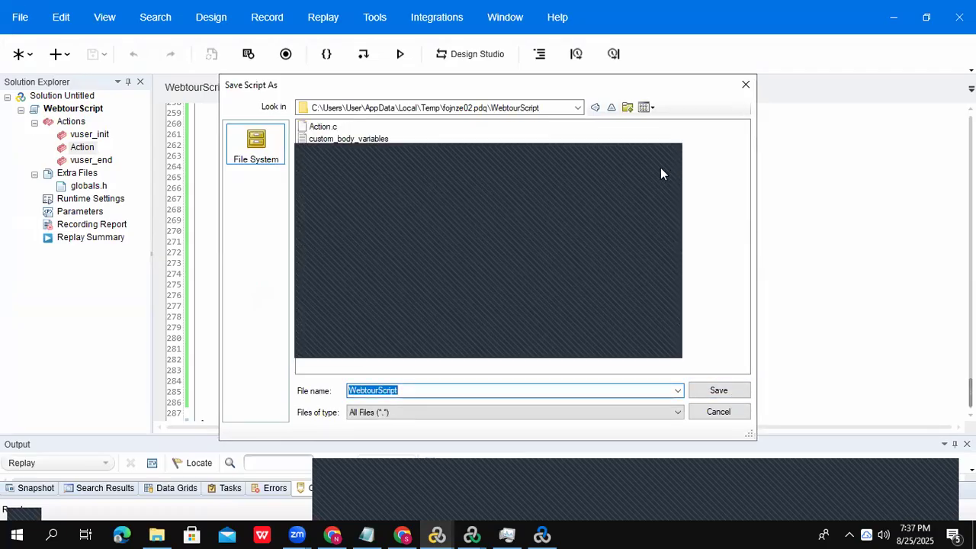
left_click(723, 393)
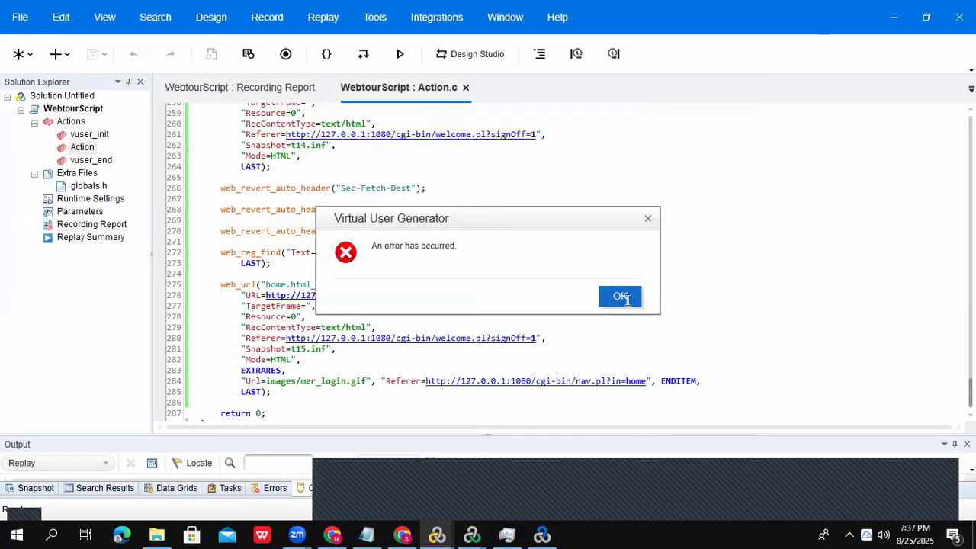
left_click(625, 300)
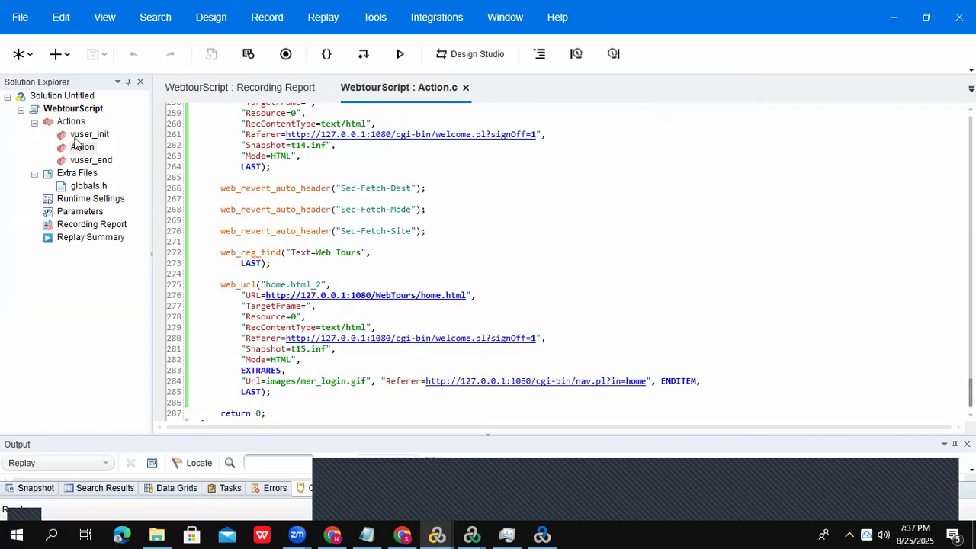
Save the script as WebtourScript in the Documents\VuGen\Scripts folder.
left_click(28, 22)
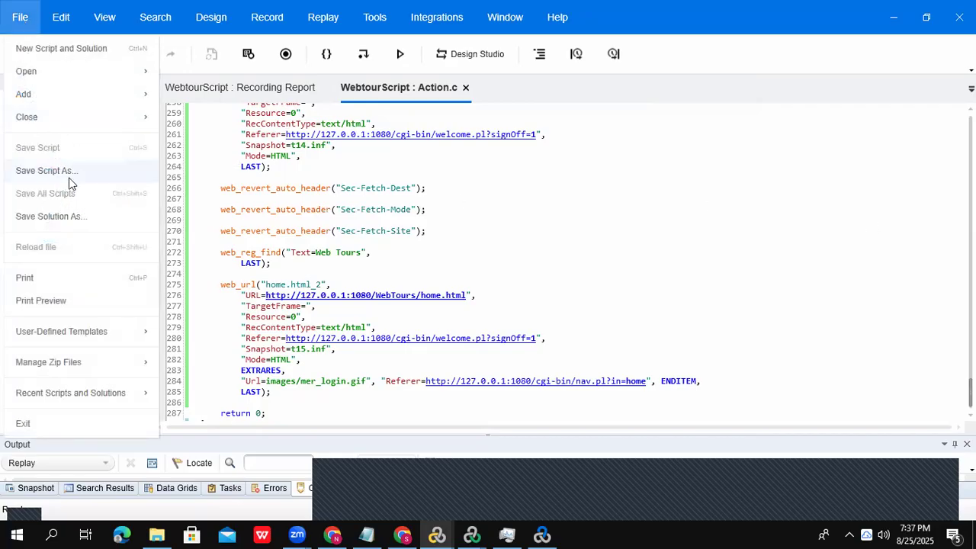
left_click(68, 180)
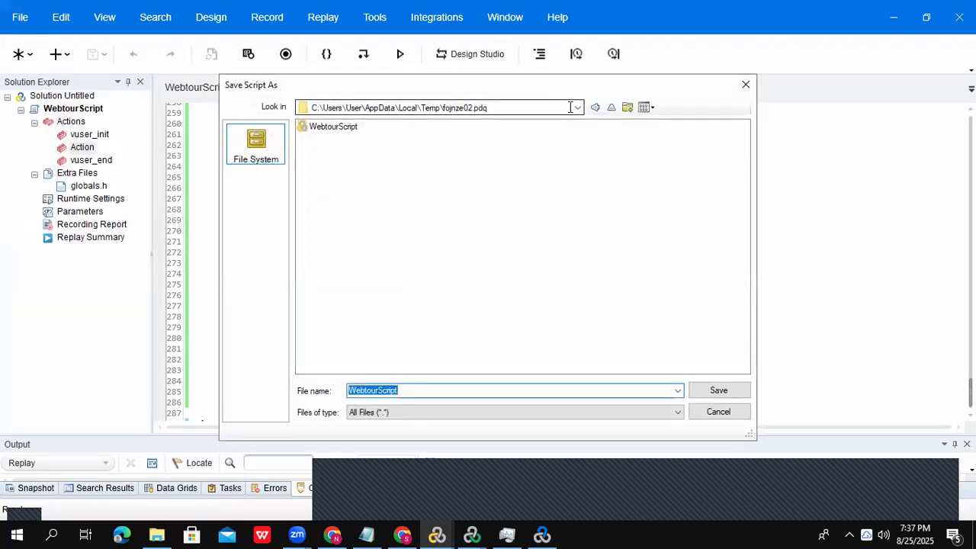
left_click(578, 107)
scroll(578, 126, "up", 3)
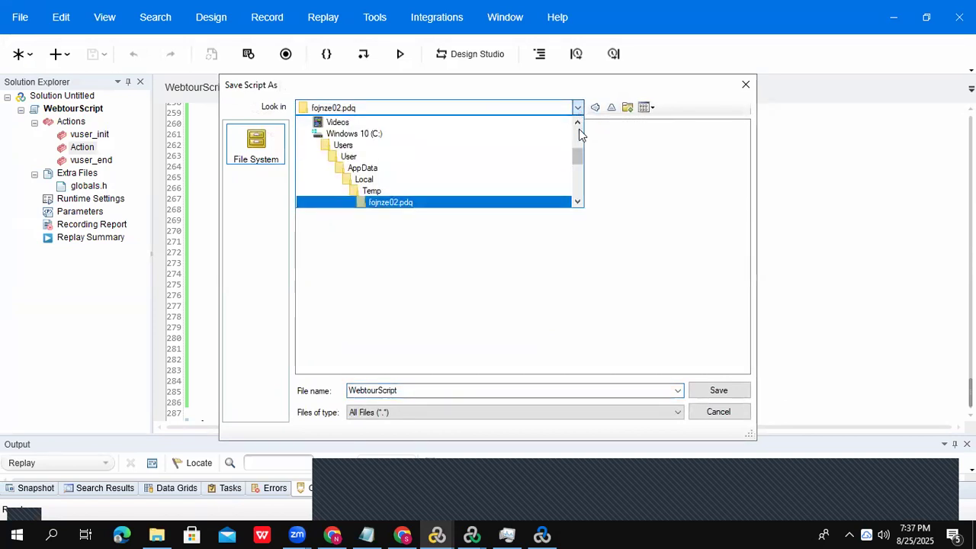
scroll(579, 129, "up", 3)
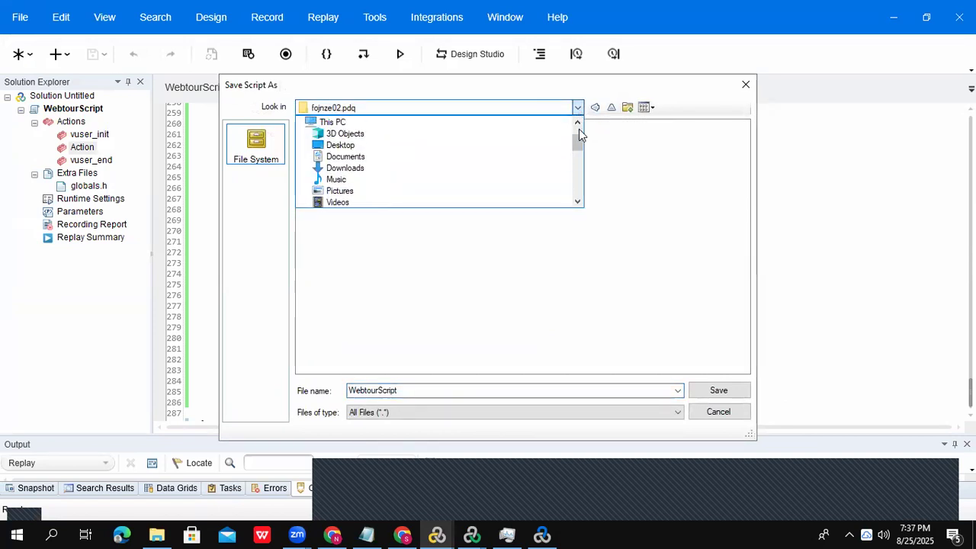
left_click(399, 157)
double_click(340, 142)
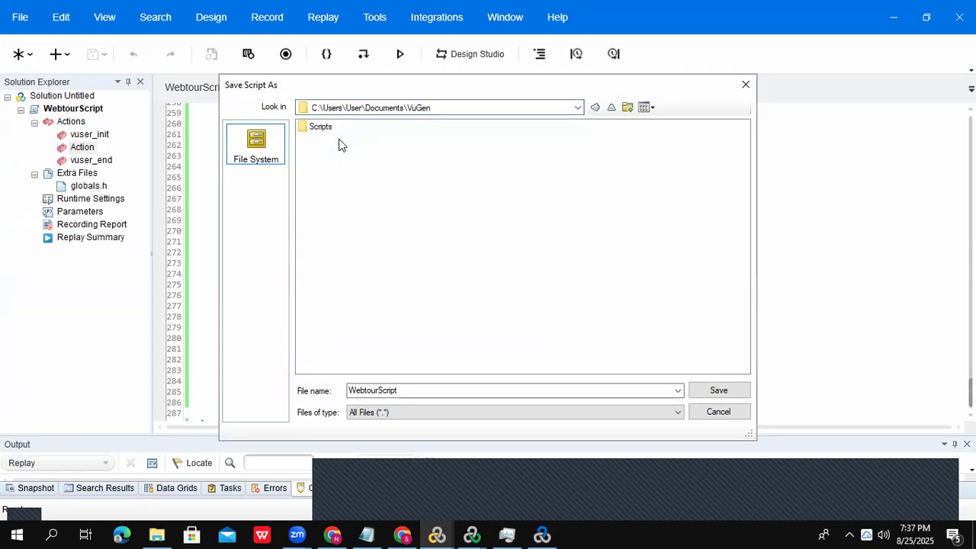
double_click(317, 127)
left_click(410, 390)
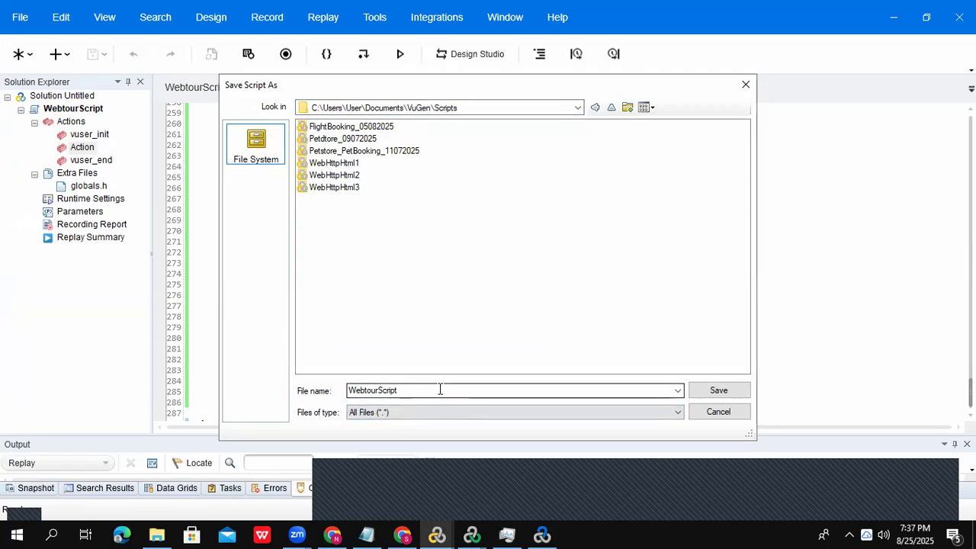
left_click(716, 389)
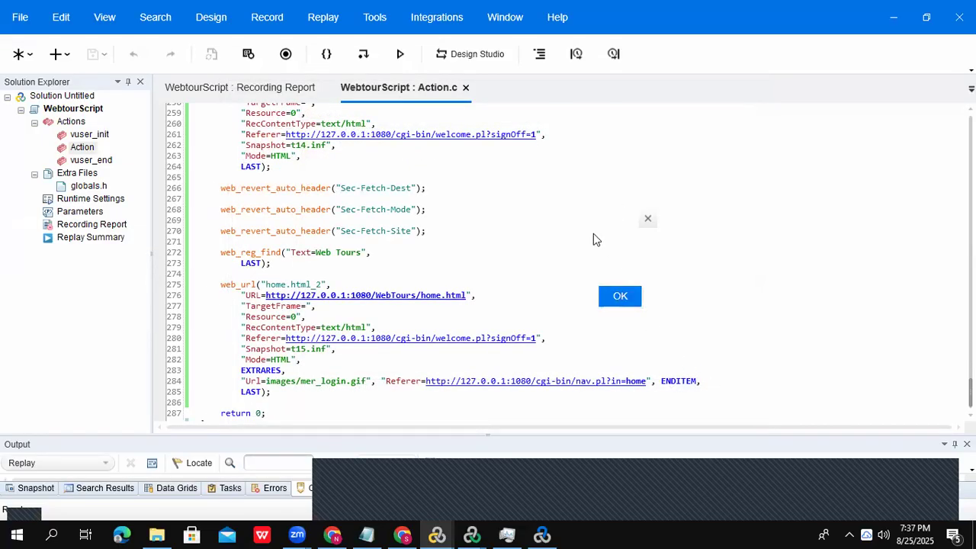
left_click(786, 279)
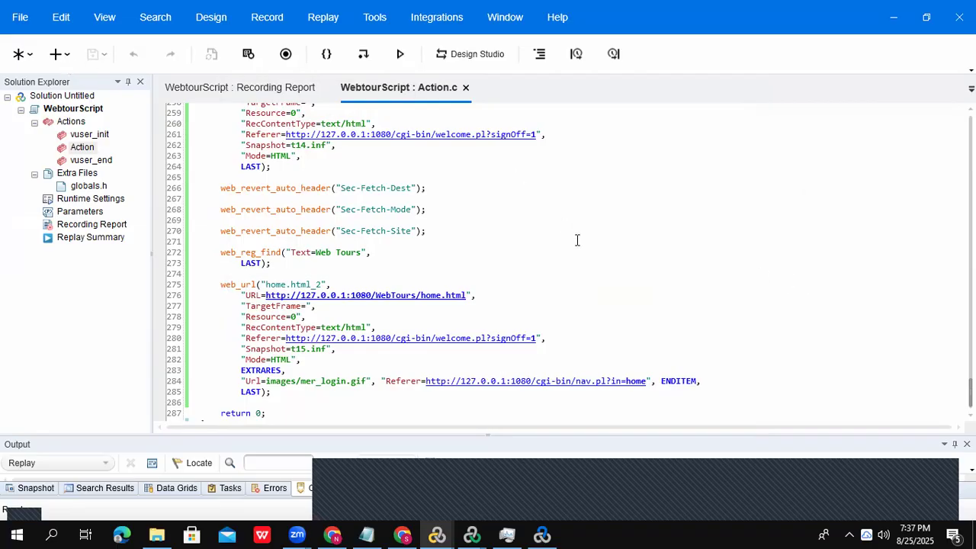
Return to LoadRunner Controller and add WebtourScript from the VuGen\Scripts folder as a new scenario group.
left_click(893, 17)
left_click(149, 259)
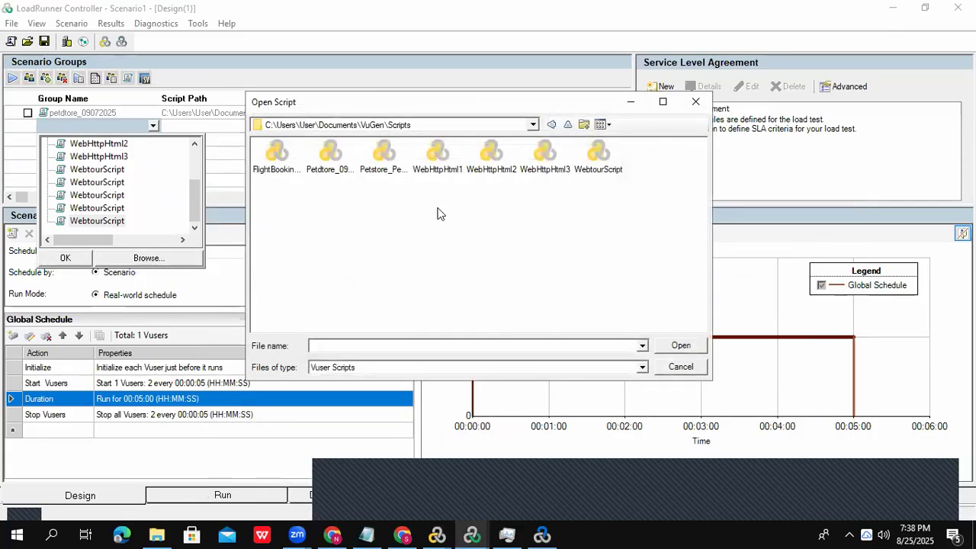
left_click(596, 163)
left_click(679, 346)
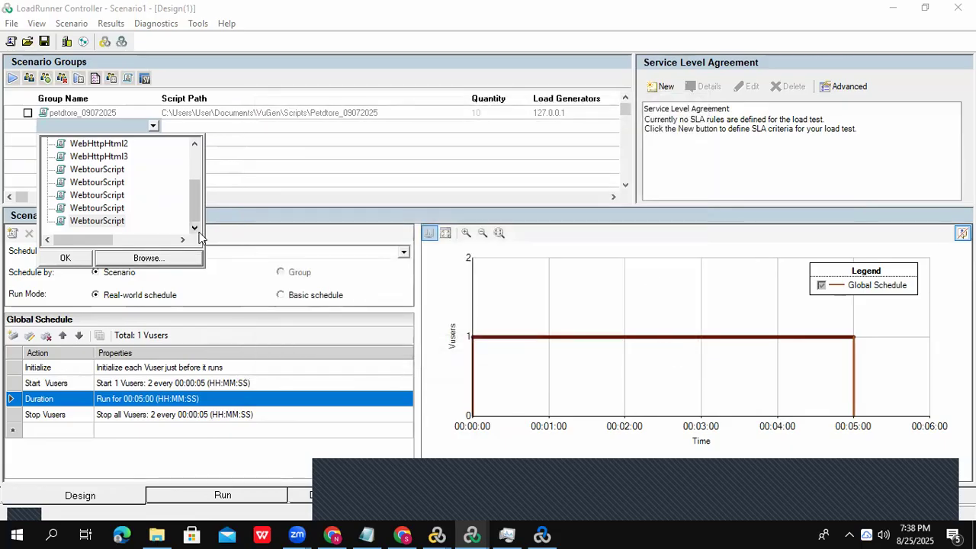
left_click(67, 257)
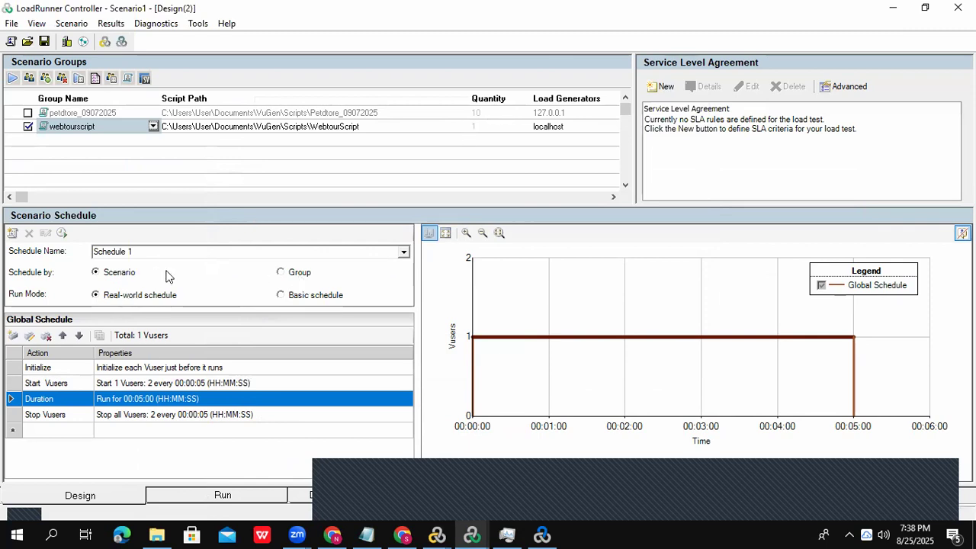
Set the global schedule to start 10 Vusers, 2 every 00:00:05.
double_click(155, 385)
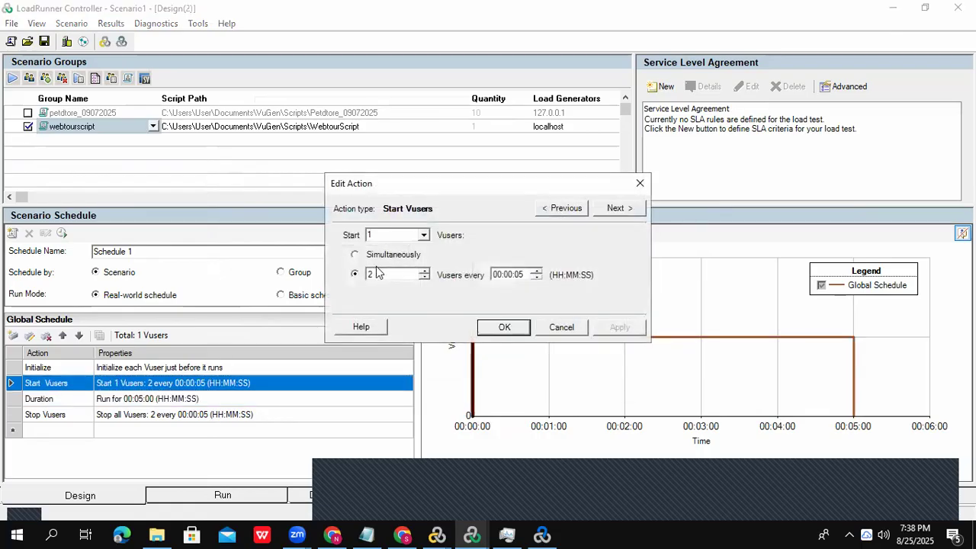
left_click(404, 235)
type("0")
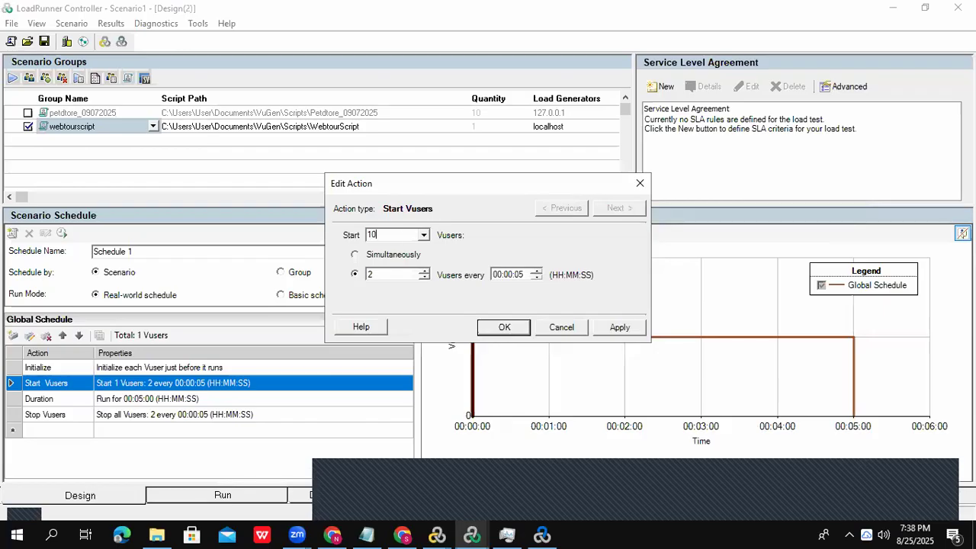
left_click(506, 327)
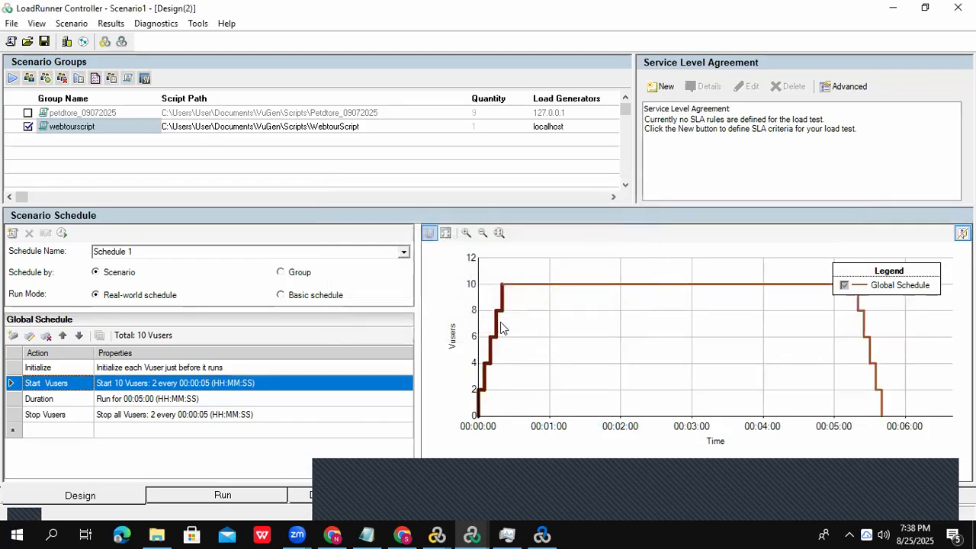
Set the global schedule's duration to 00:02:00 and check its Stop Vusers action without changing it.
left_click(178, 400)
double_click(179, 401)
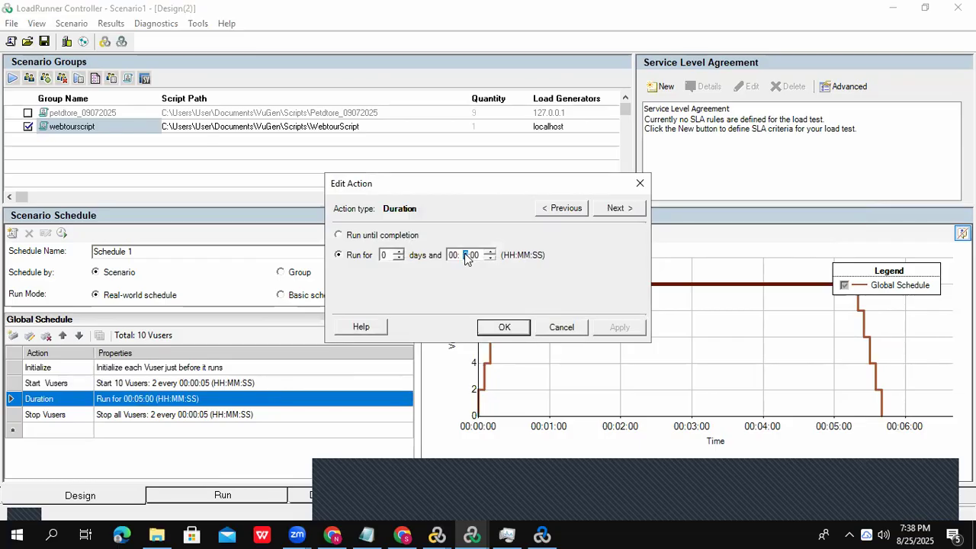
left_click(464, 255)
type("2")
left_click(504, 327)
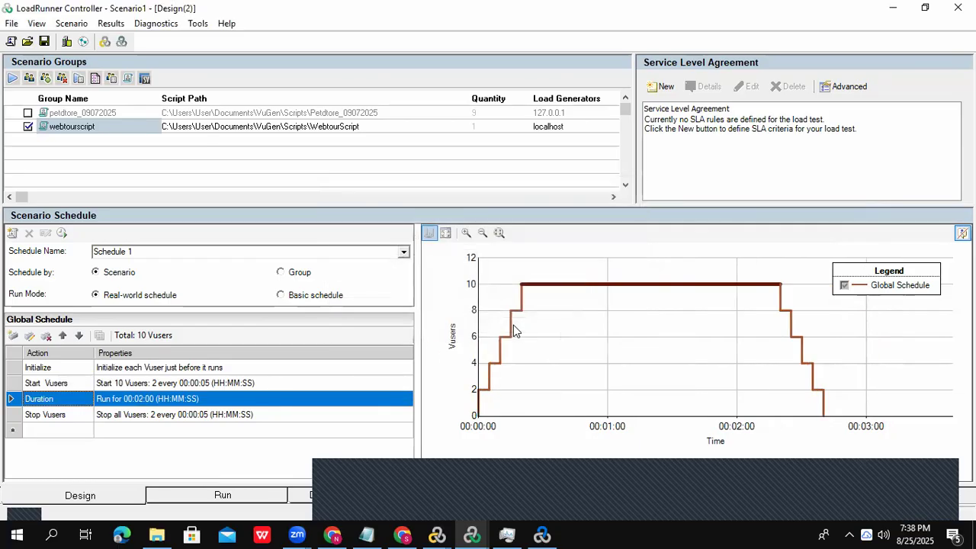
double_click(139, 416)
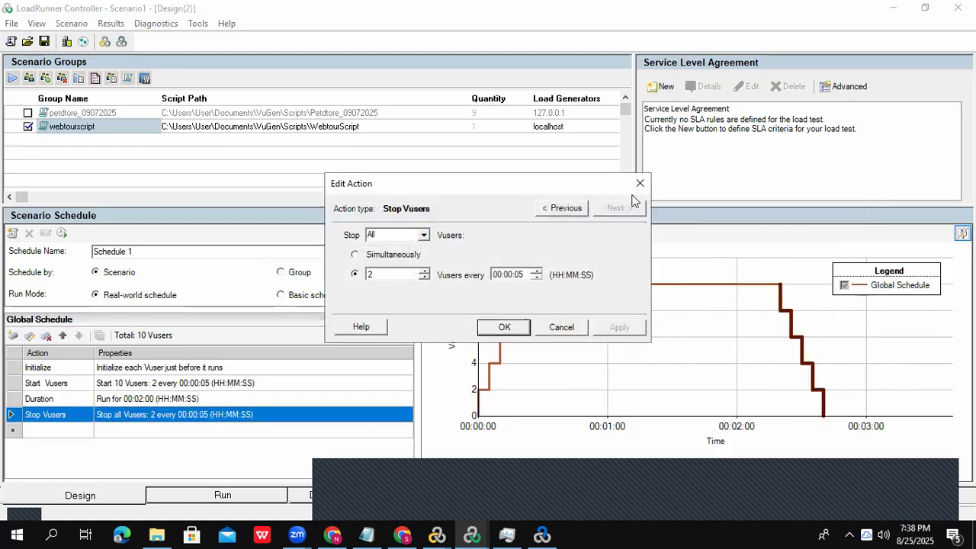
left_click(639, 184)
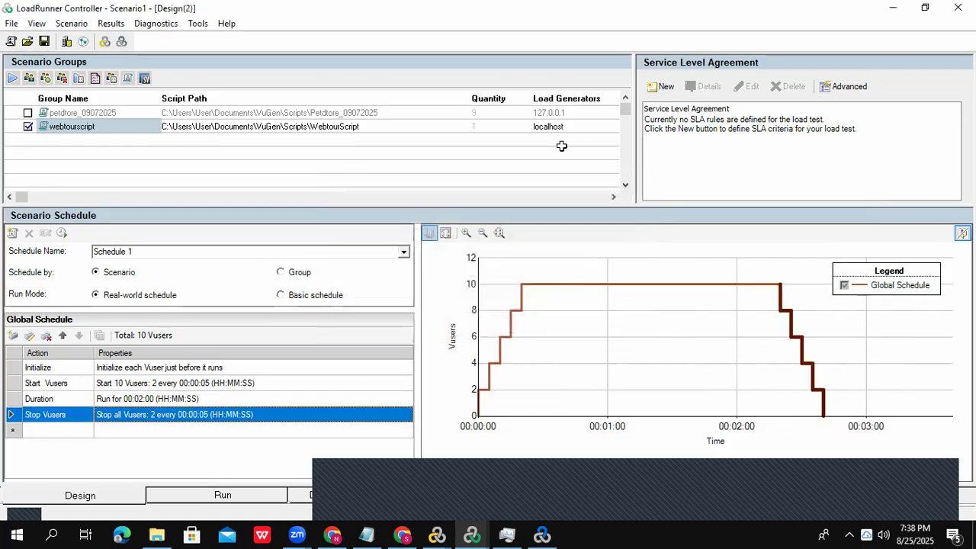
Check the webtourscript group's load generator choices, the status of all load generators, and the group's Vuser count in the Run view.
left_click(598, 128)
left_click(614, 127)
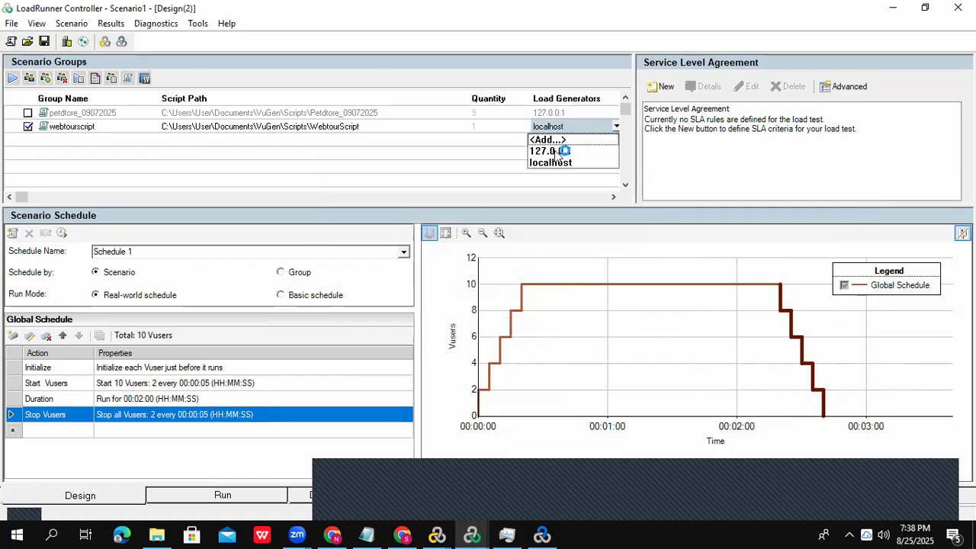
left_click(305, 128)
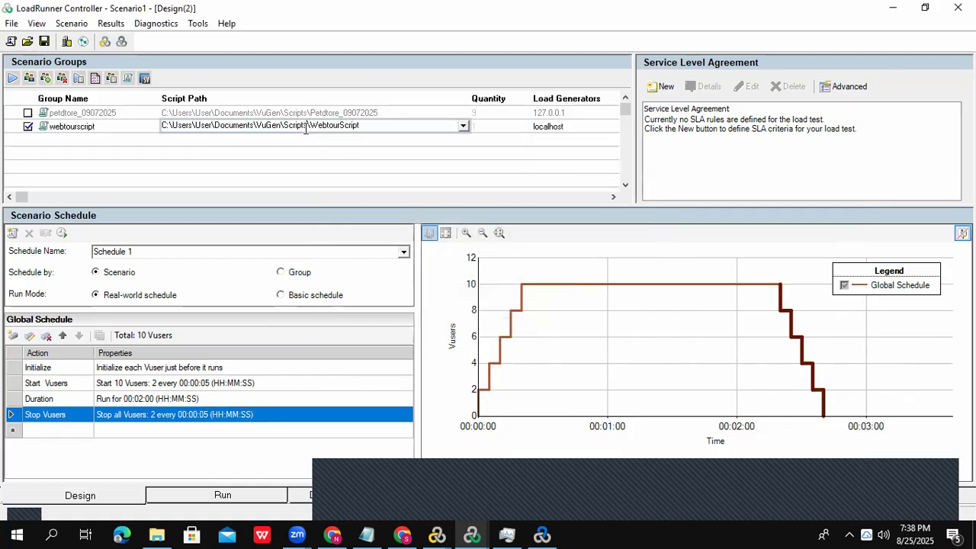
left_click(66, 42)
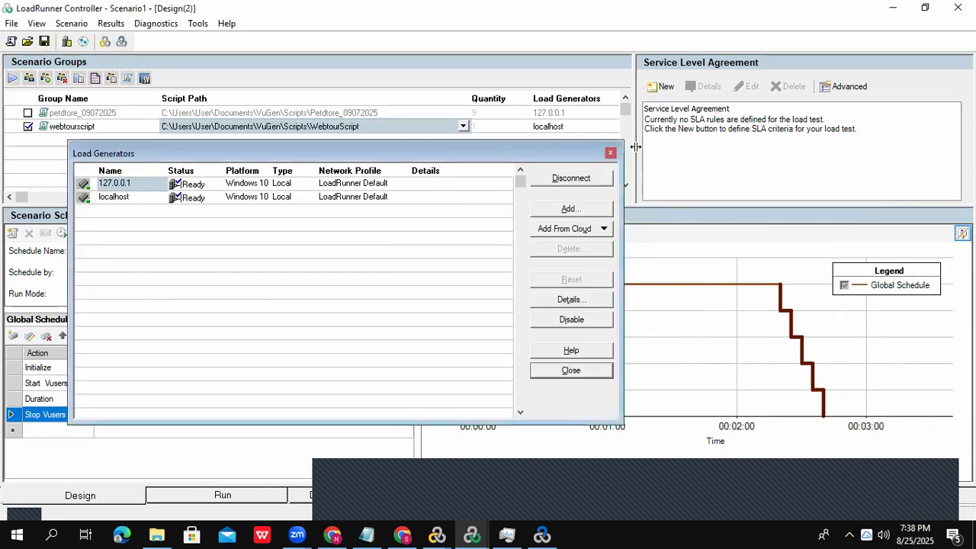
left_click(610, 154)
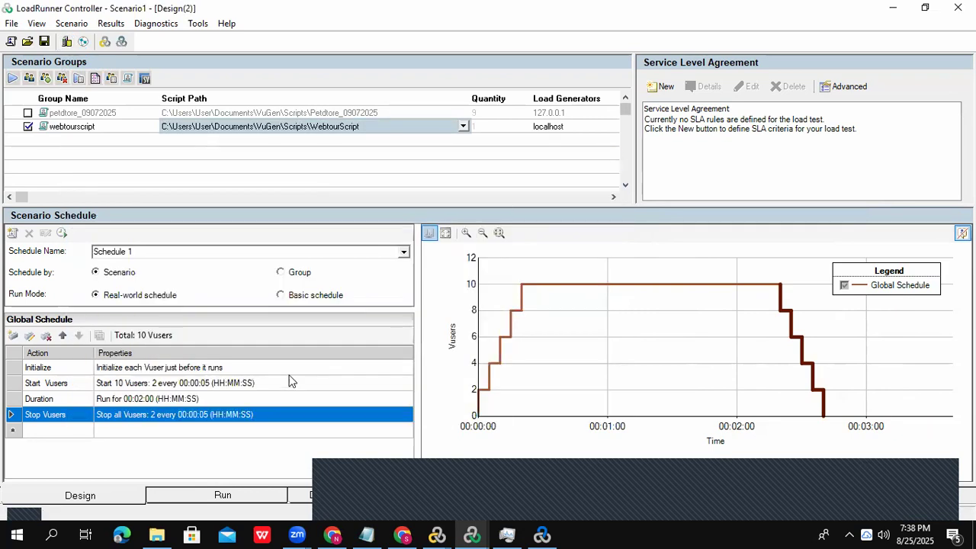
left_click(206, 496)
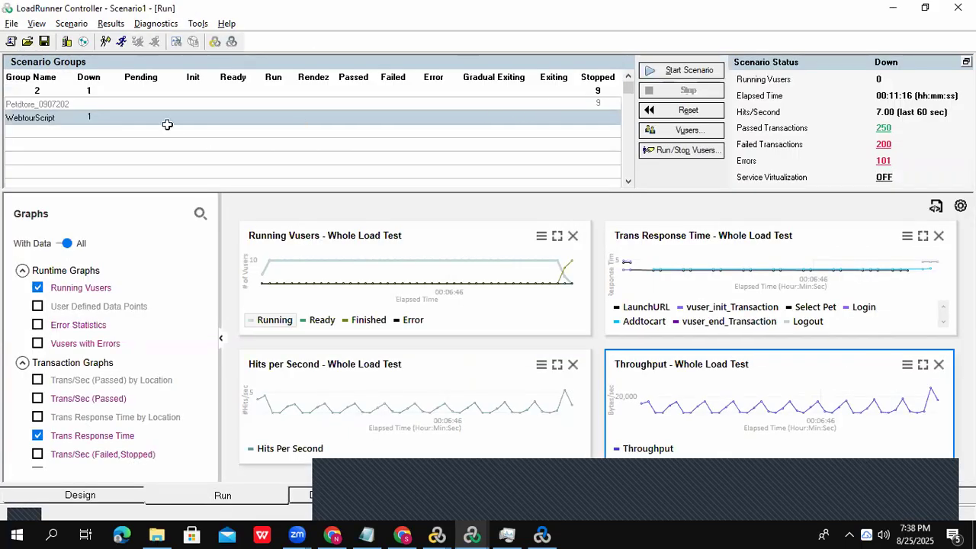
left_click(97, 496)
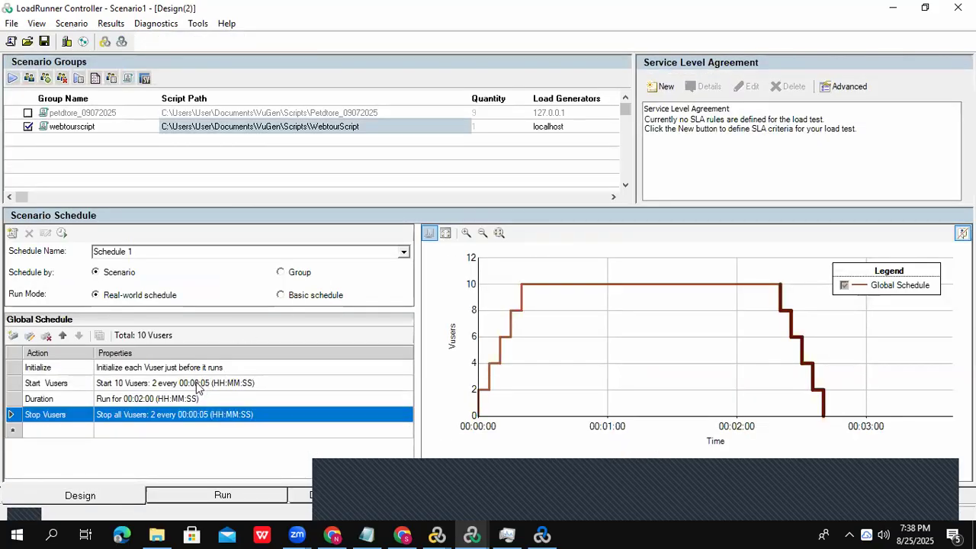
left_click(196, 386)
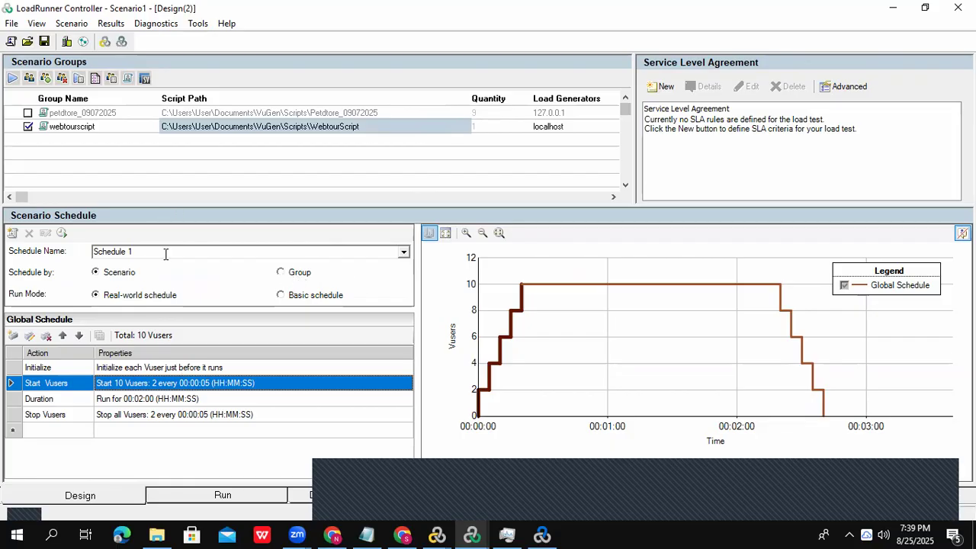
Schedule the scenario by group and set webtourscript to start 10 Vusers, 2 every 00:00:02.
left_click(292, 276)
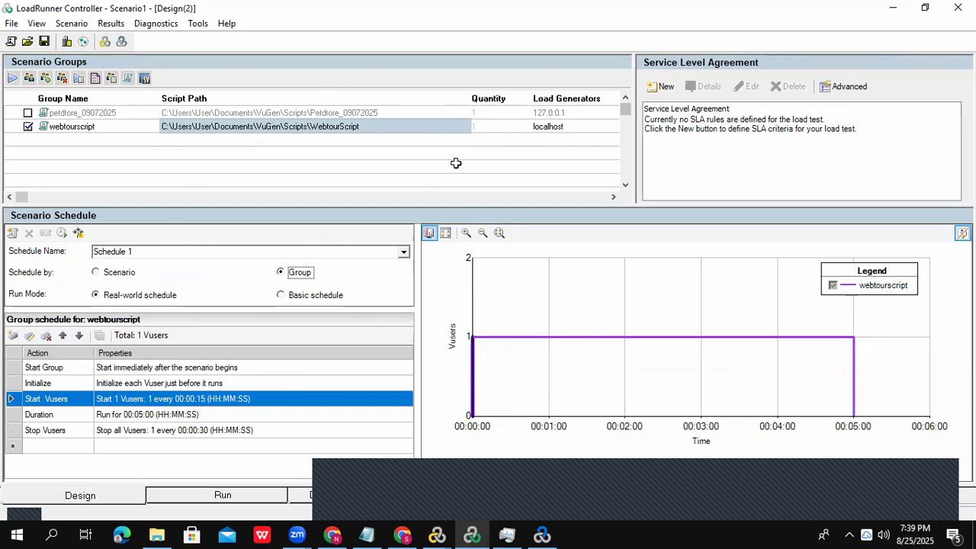
left_click(141, 384)
double_click(145, 402)
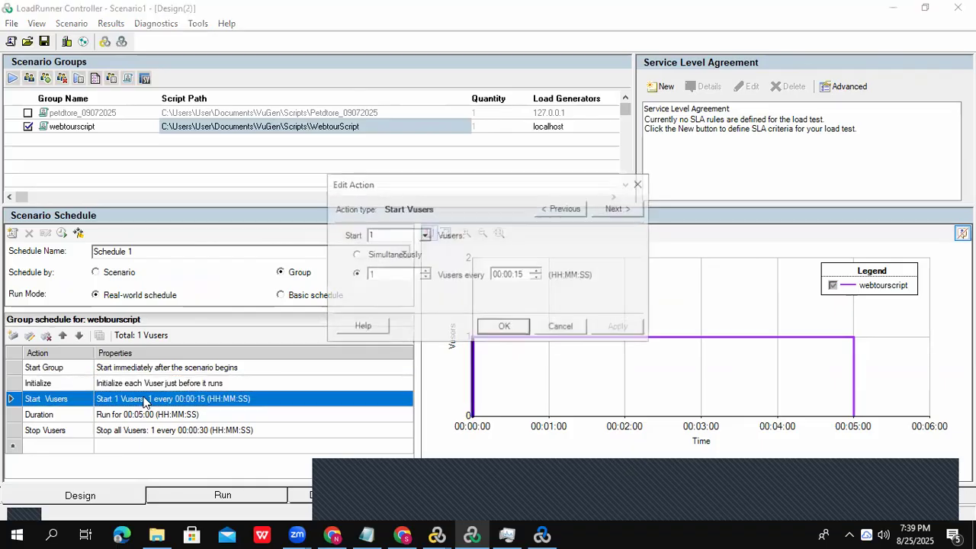
double_click(388, 234)
type("0")
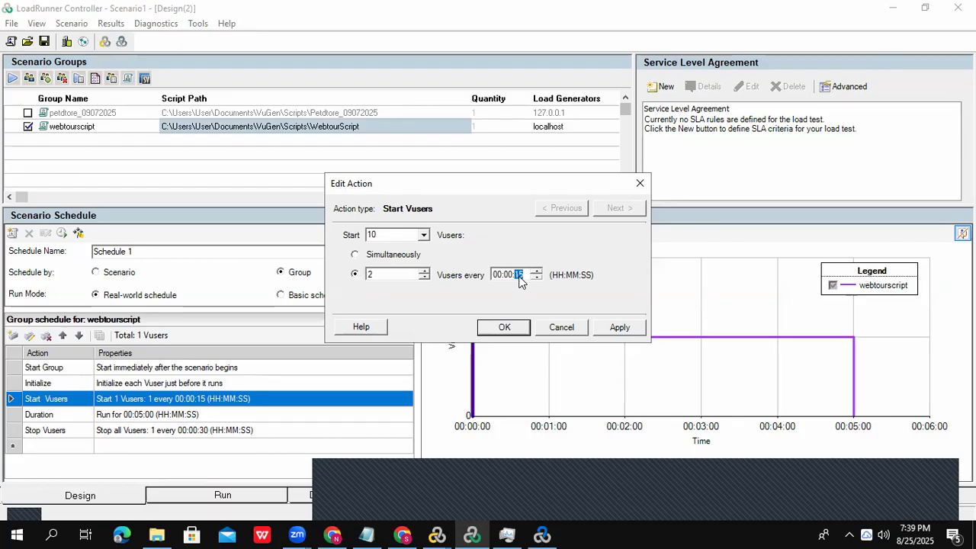
left_click(505, 327)
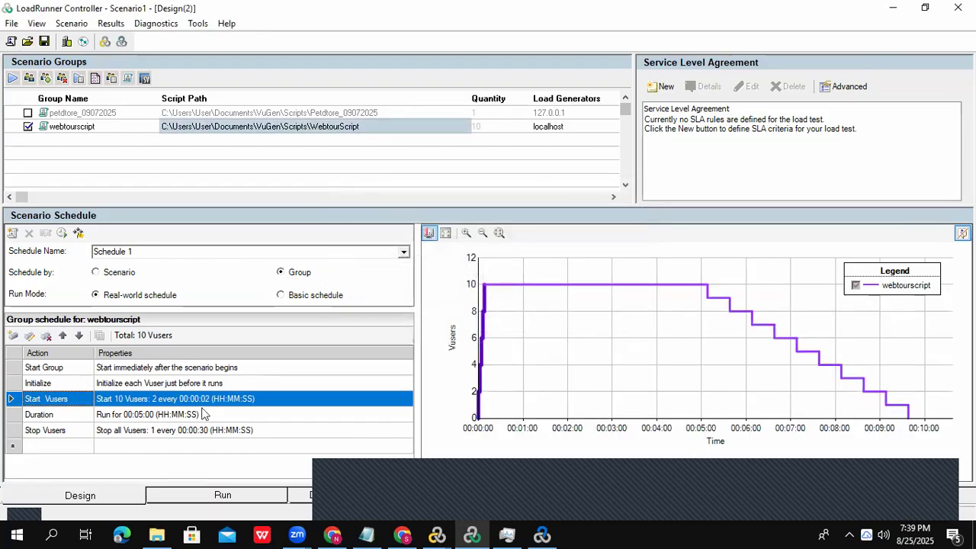
Set the webtourscript group's duration to 00:02:00 and stop all its Vusers 2 every 00:00:02.
double_click(164, 418)
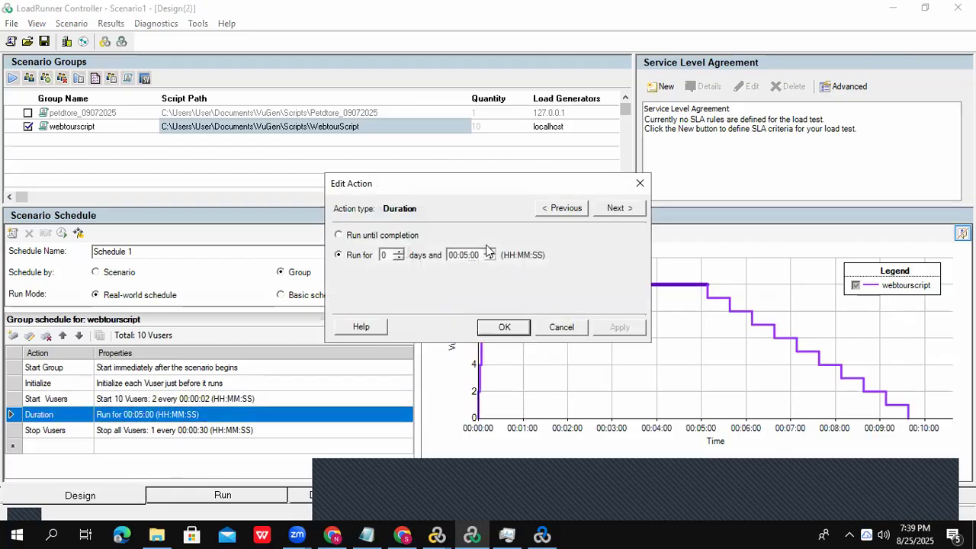
left_click(463, 260)
type("02")
left_click(504, 327)
double_click(182, 432)
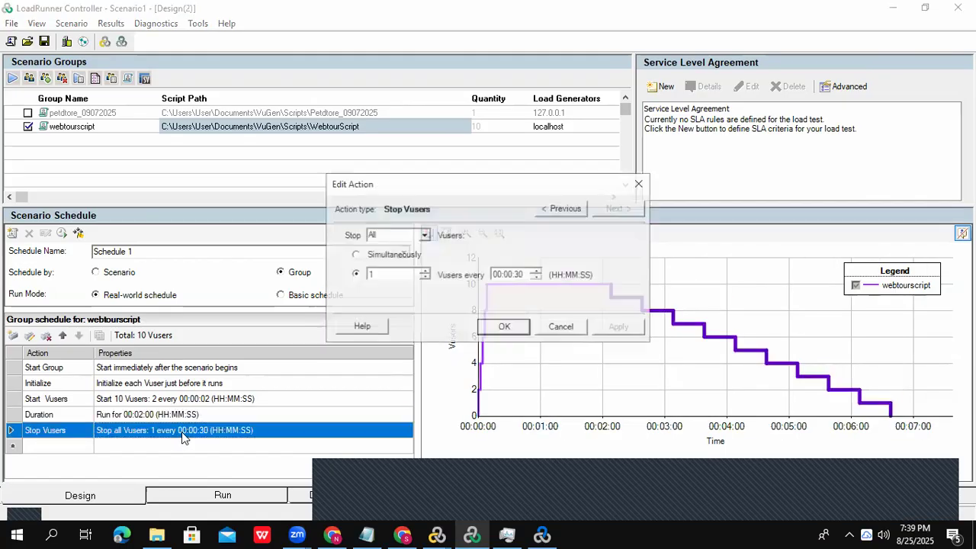
type("2")
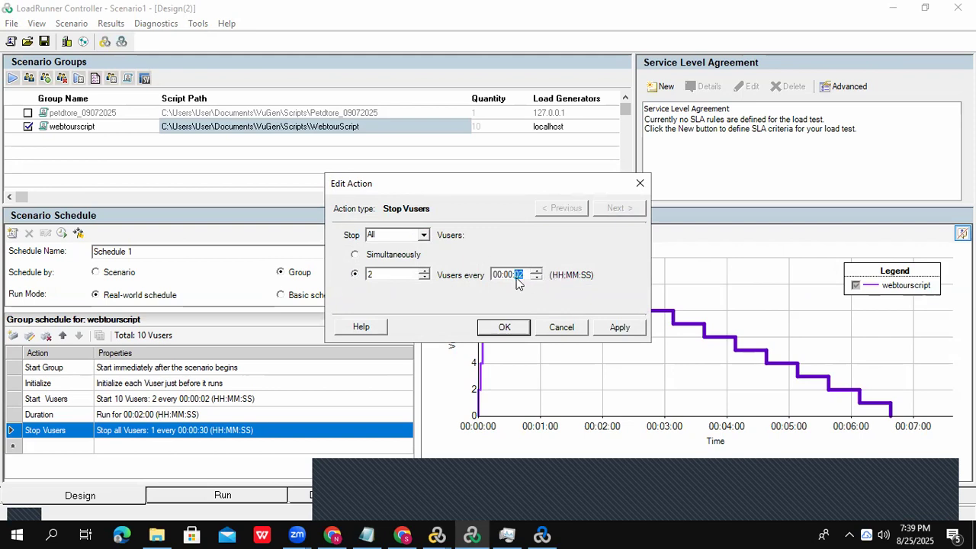
left_click(504, 328)
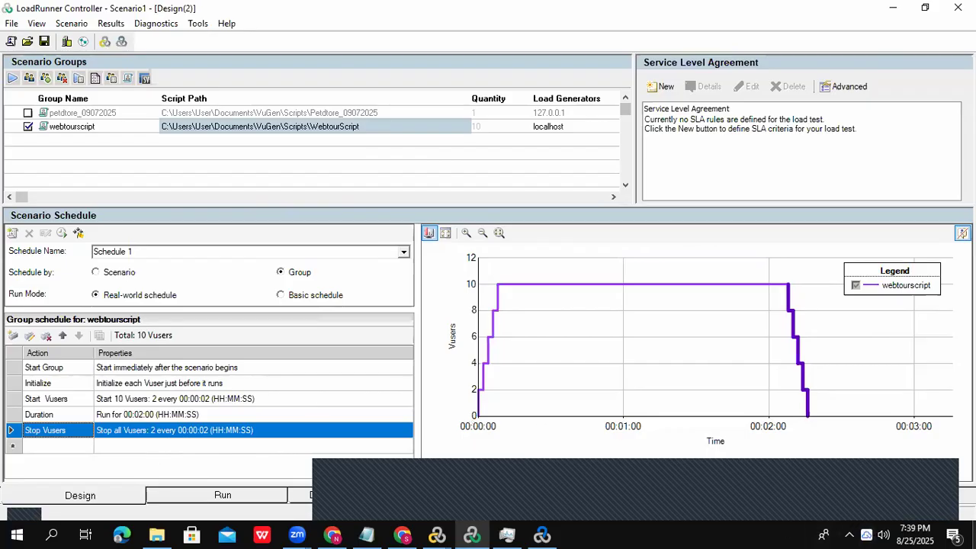
Launch the server with the StartServer desktop shortcut, clear its window off the desktop, and return to LoadRunner Controller.
left_click(973, 533)
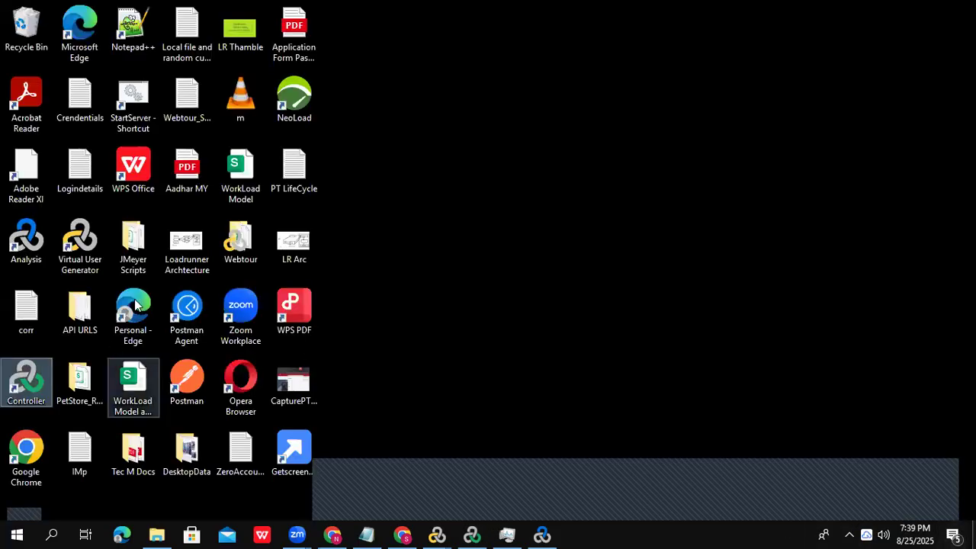
double_click(137, 107)
left_click(657, 47)
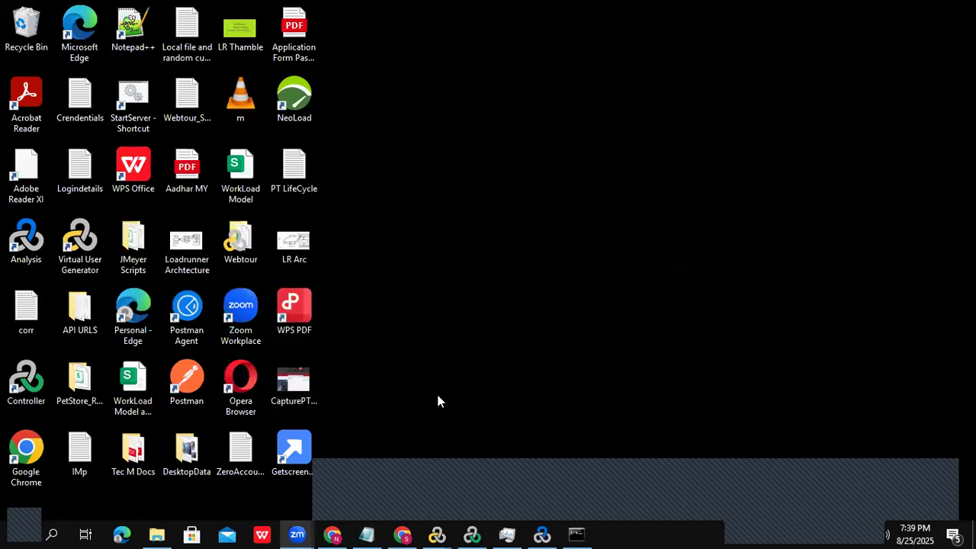
left_click(542, 533)
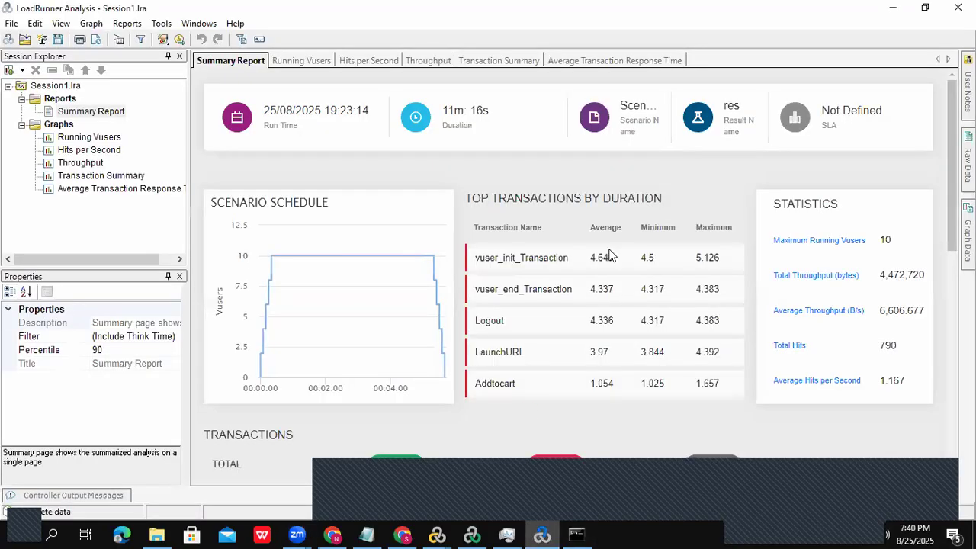
left_click(474, 534)
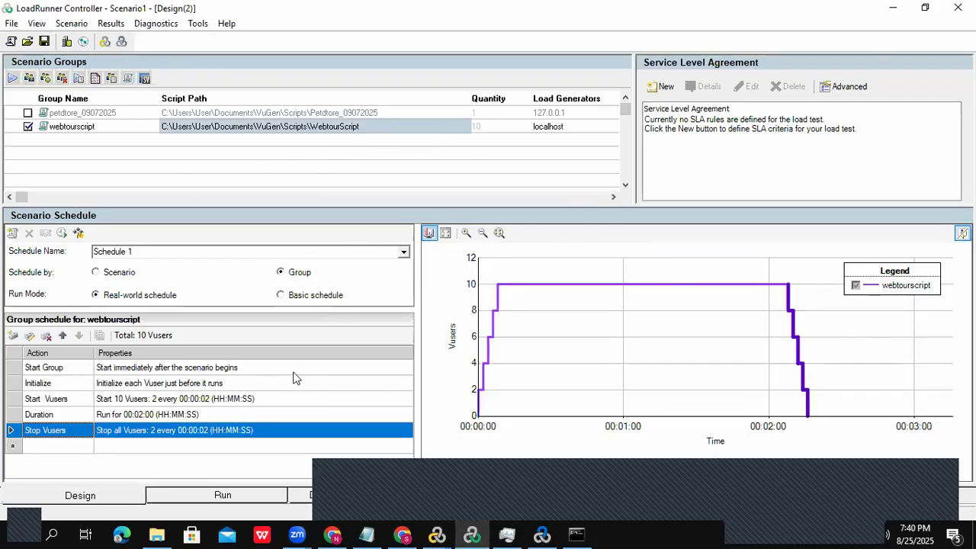
Start the scenario run, declining to overwrite the existing results and adding _Webtour to the results name.
left_click(206, 495)
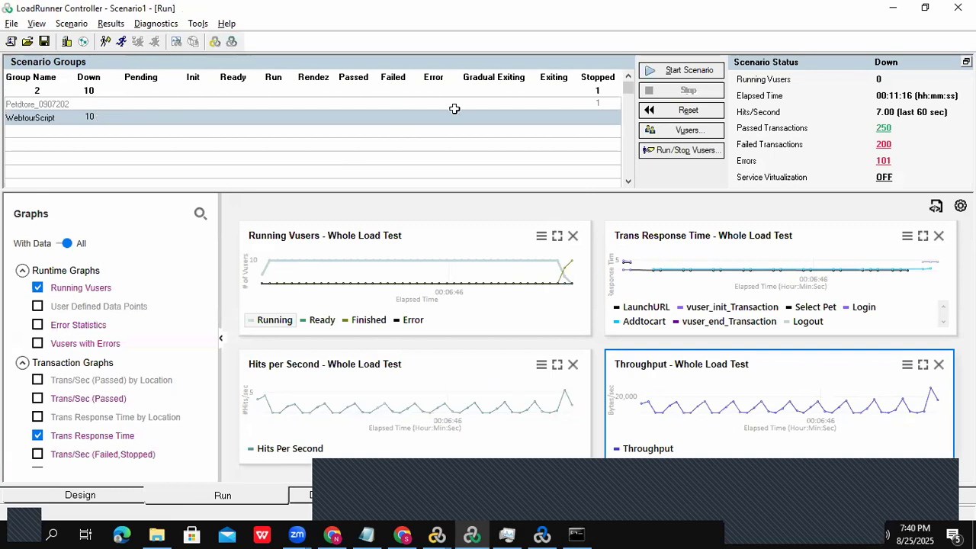
left_click(690, 70)
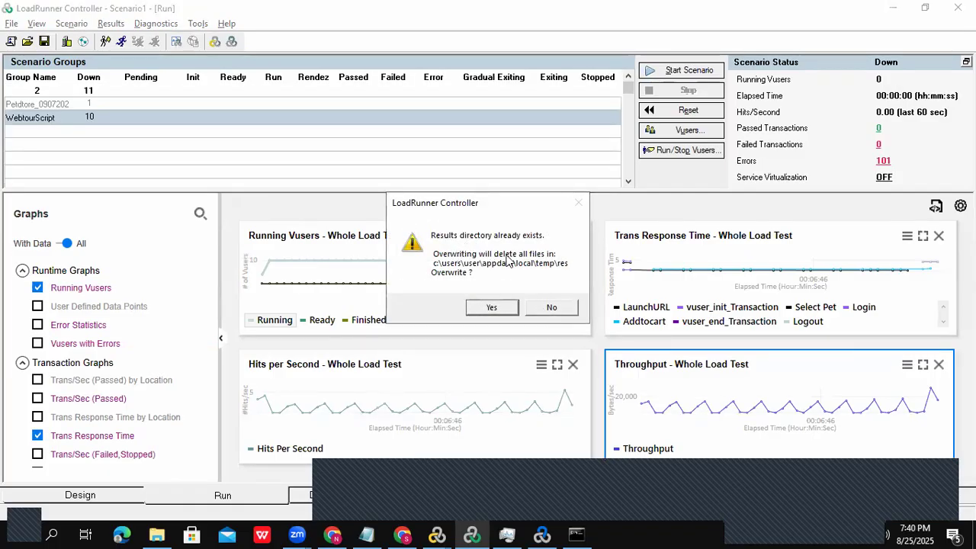
left_click(552, 309)
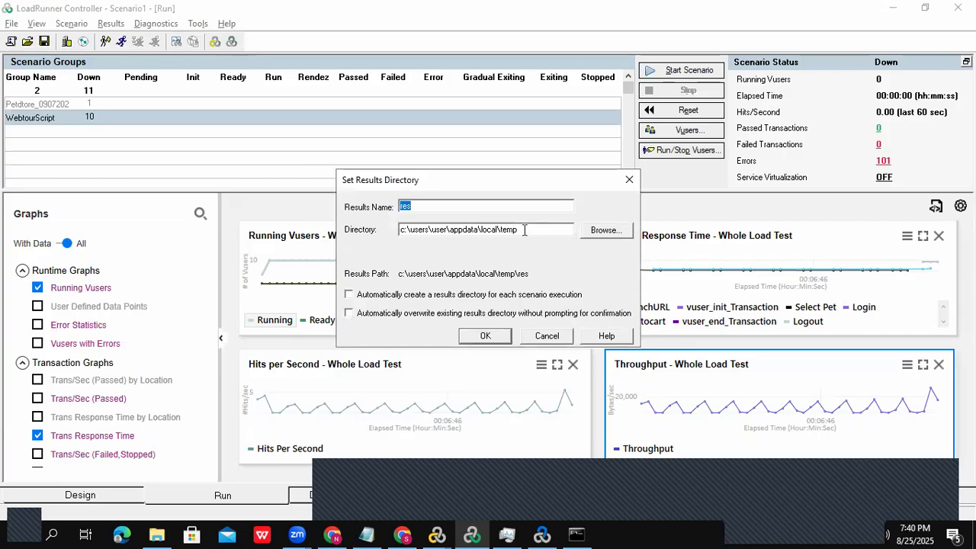
left_click(432, 205)
type("_Webtour")
left_click(482, 335)
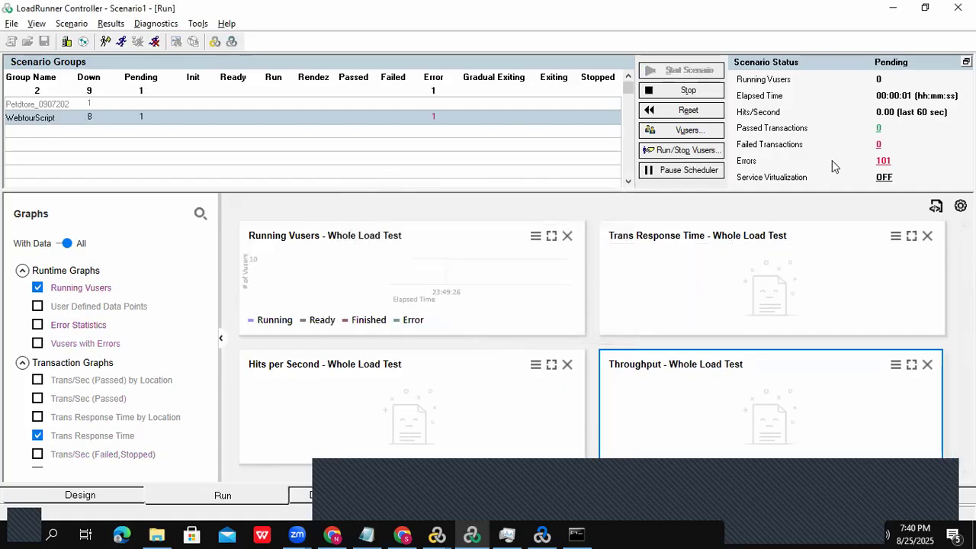
Inspect the WebtourScript run's error message in the scenario output, then close the output.
left_click(437, 118)
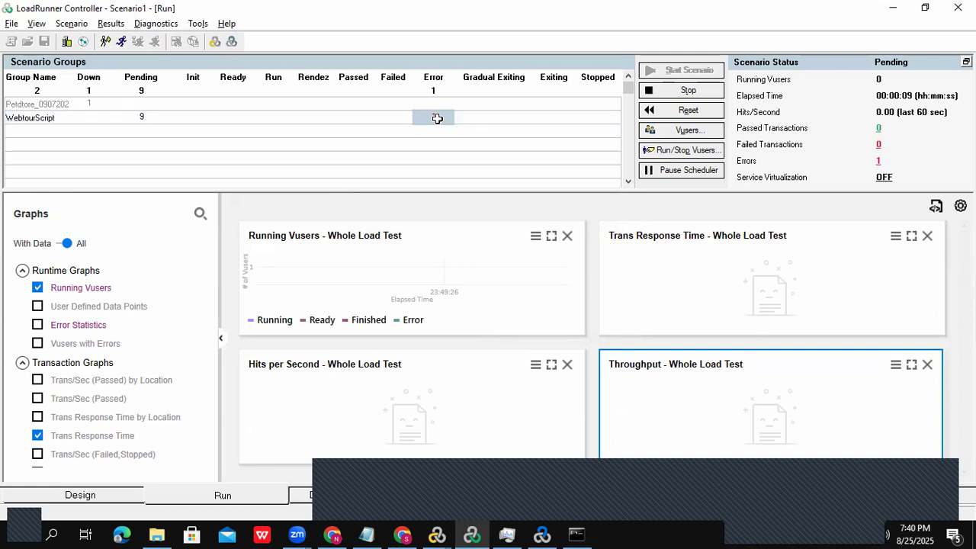
left_click(877, 163)
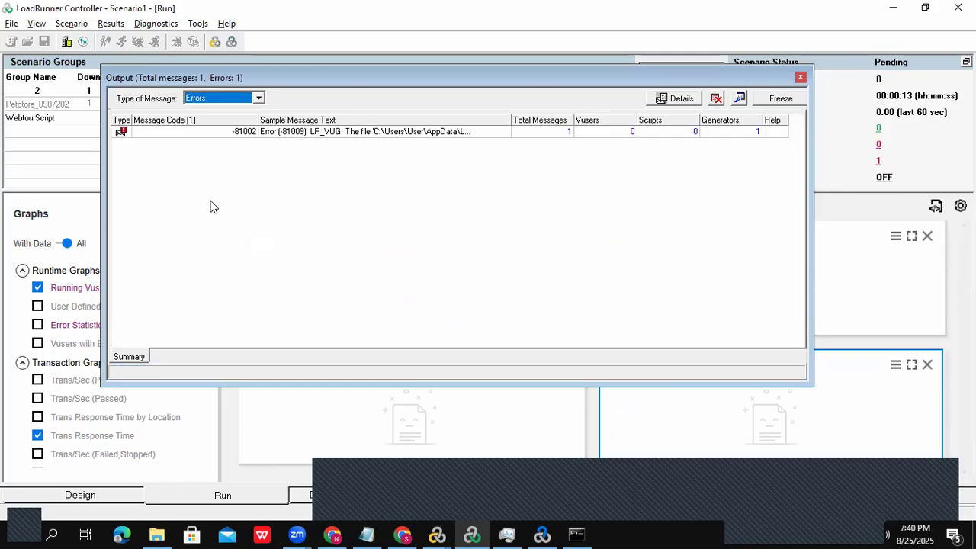
left_click(406, 133)
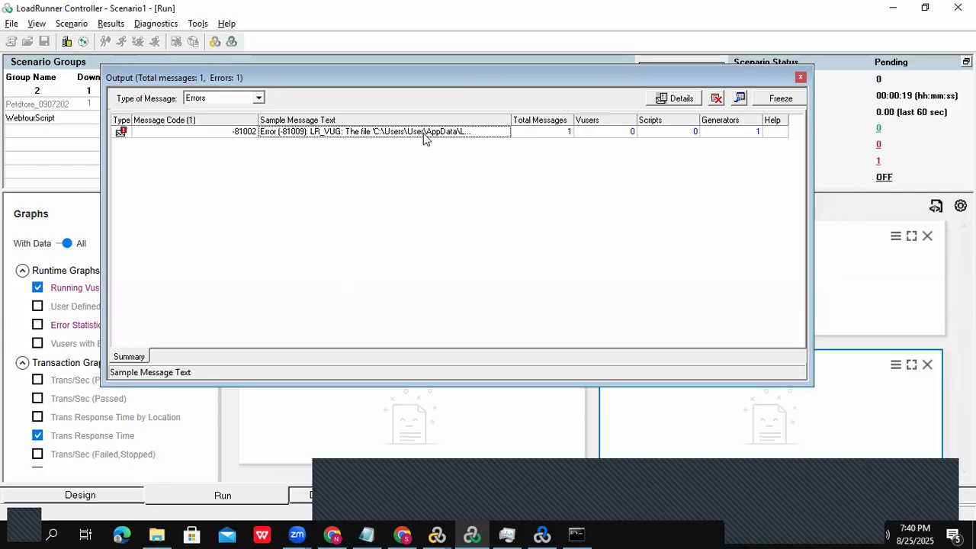
key("Left")
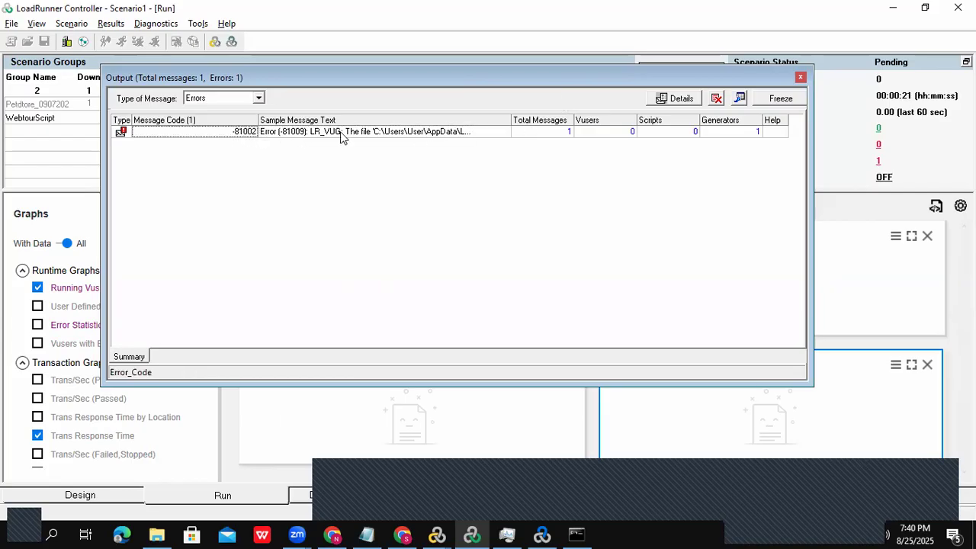
left_click(800, 77)
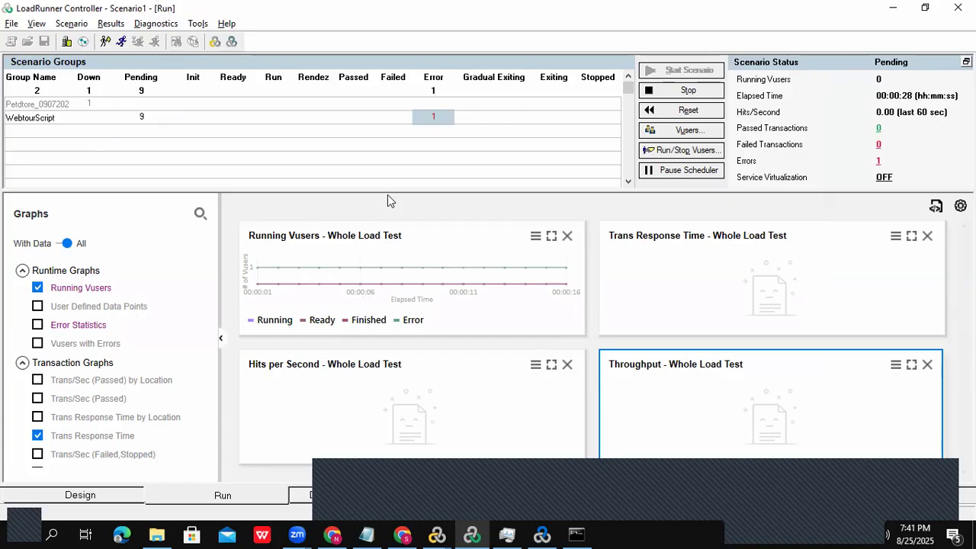
Switch to LoadRunner Analysis and check the run time and duration in the Summary Report.
left_click(541, 534)
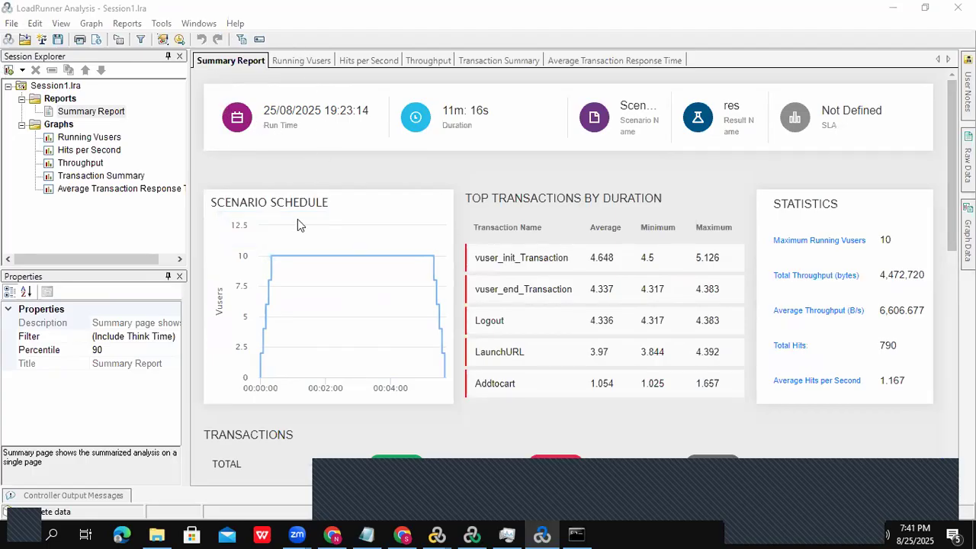
left_click(58, 519)
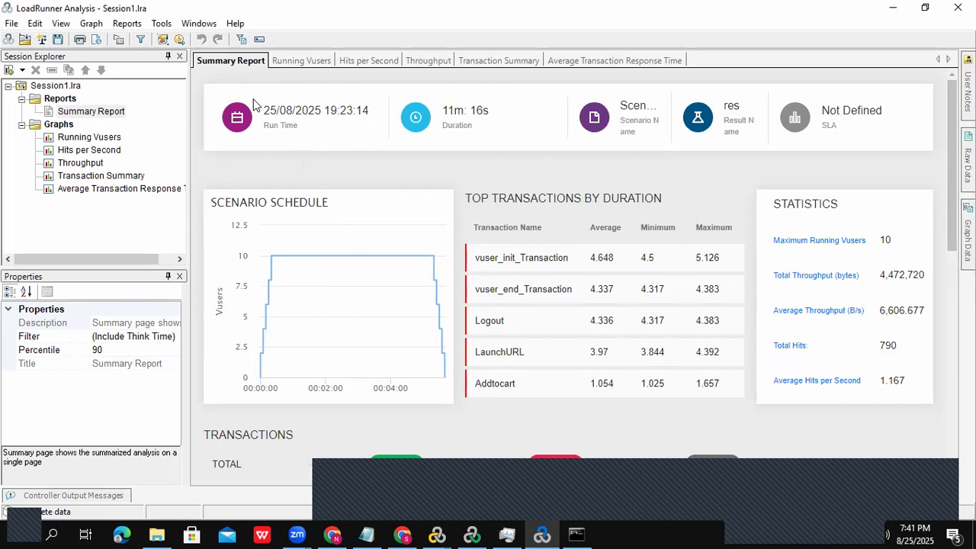
left_click_drag(260, 109, 373, 119)
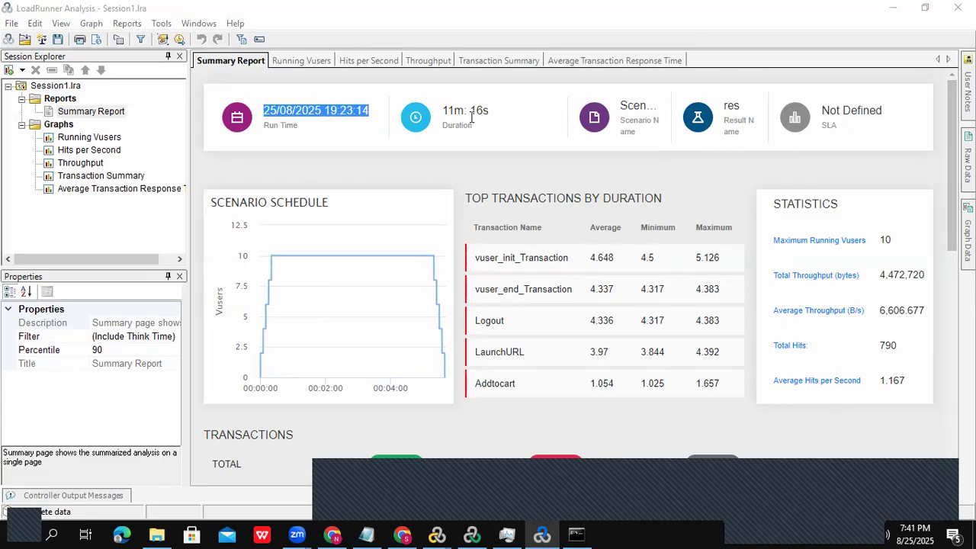
left_click_drag(440, 126, 490, 125)
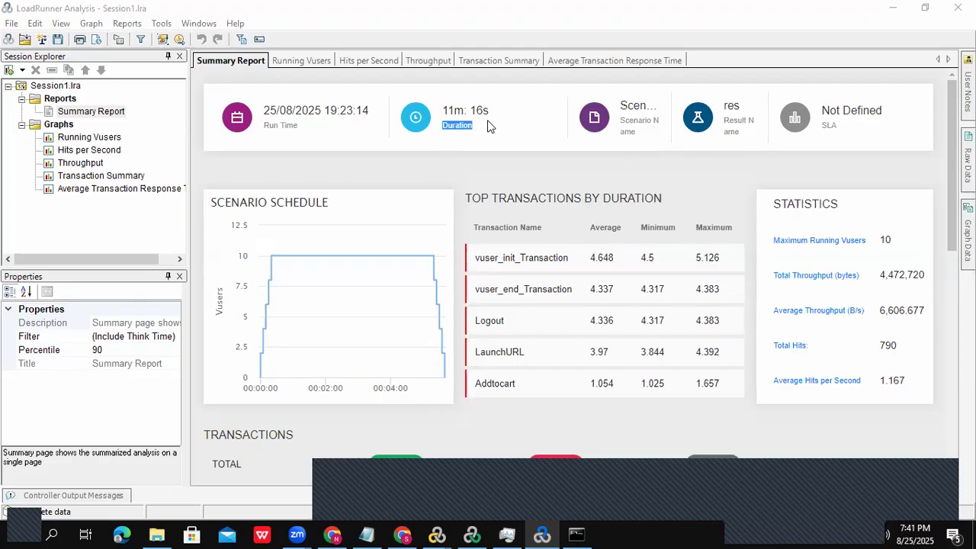
left_click(966, 158)
left_click(660, 147)
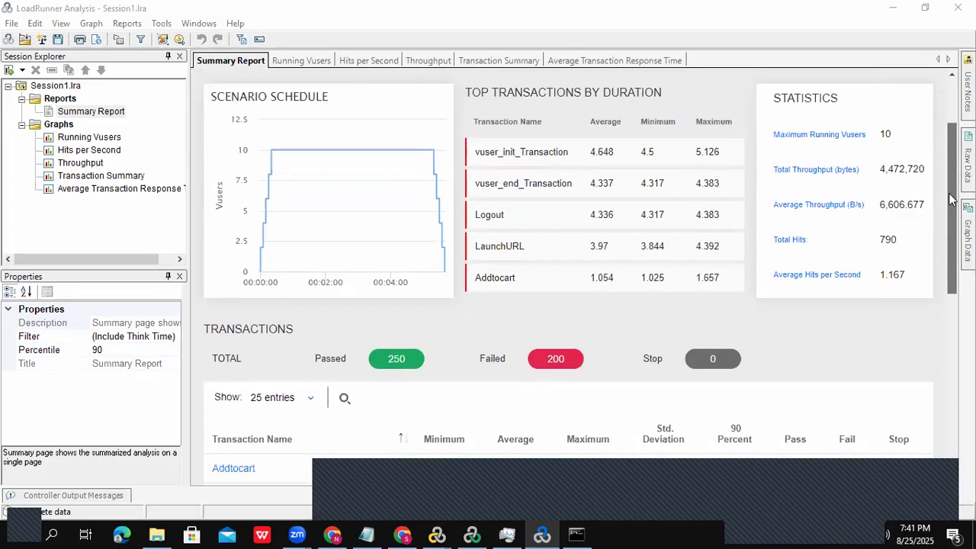
Review the Summary Report's statistics, top transactions by duration and the full Transactions table.
left_click_drag(945, 150, 951, 189)
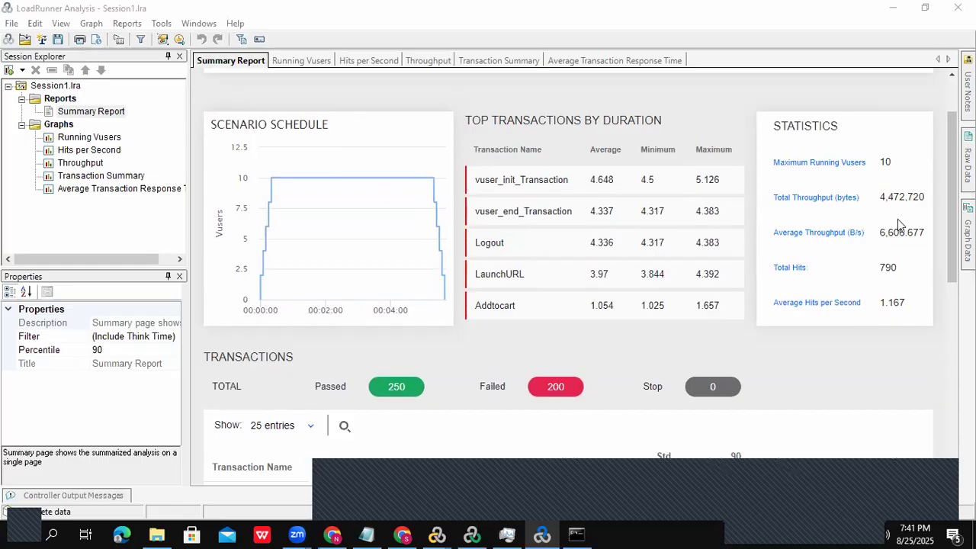
left_click_drag(879, 232, 917, 233)
left_click_drag(879, 268, 903, 270)
left_click_drag(878, 303, 898, 301)
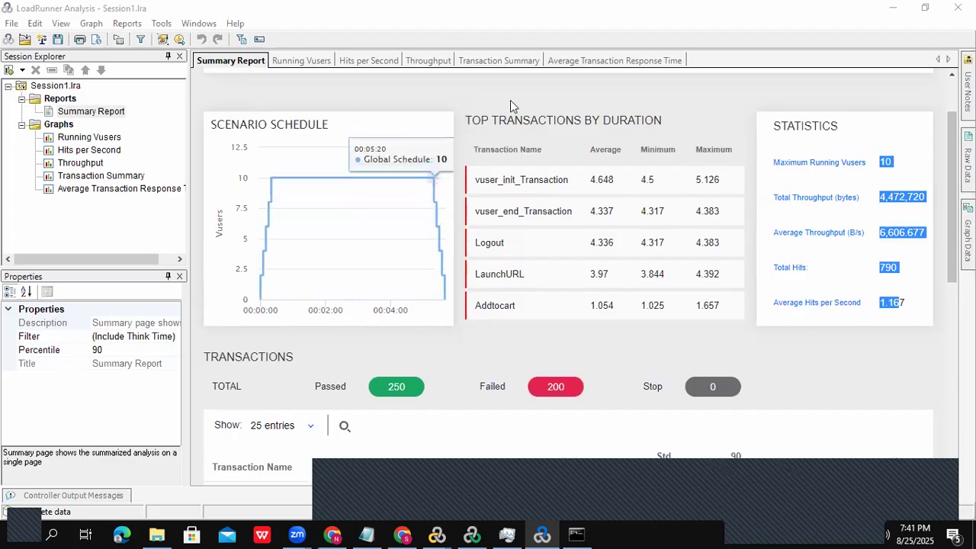
left_click_drag(465, 119, 664, 127)
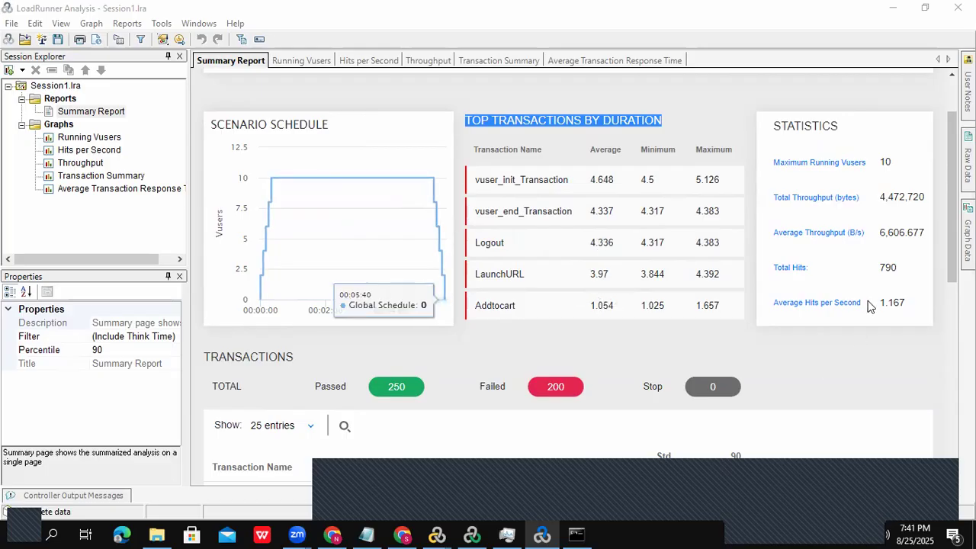
scroll(568, 274, "down", 3)
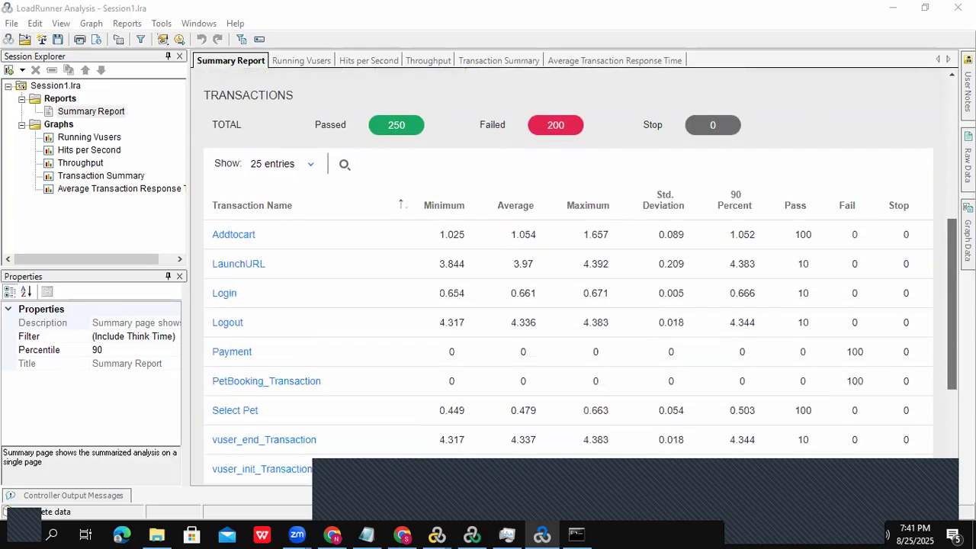
scroll(568, 274, "down", 1)
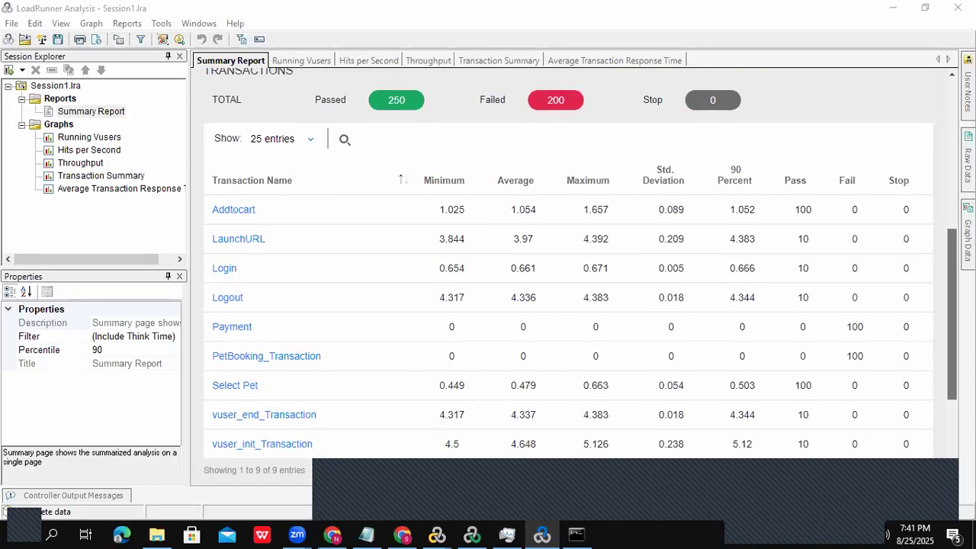
scroll(568, 275, "down", 1)
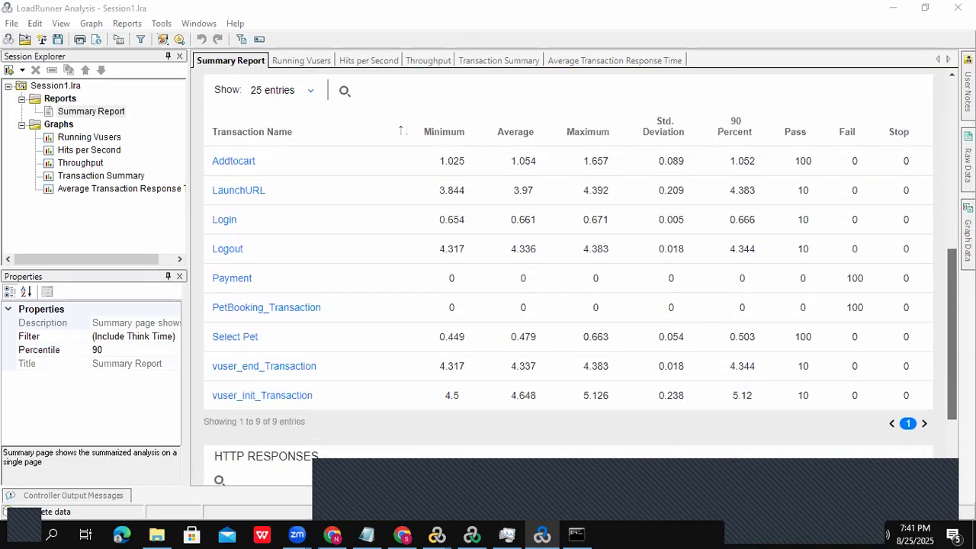
scroll(568, 275, "down", 1)
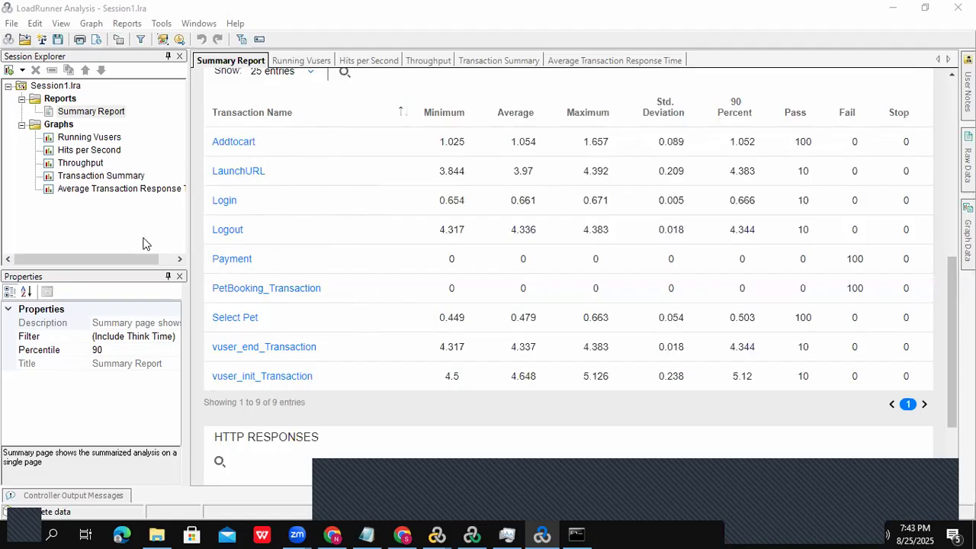
Open the global filter and select PetBooking_Transaction, vuser_end_Transaction and vuser_init_Transaction as the Transaction Name values.
left_click(163, 41)
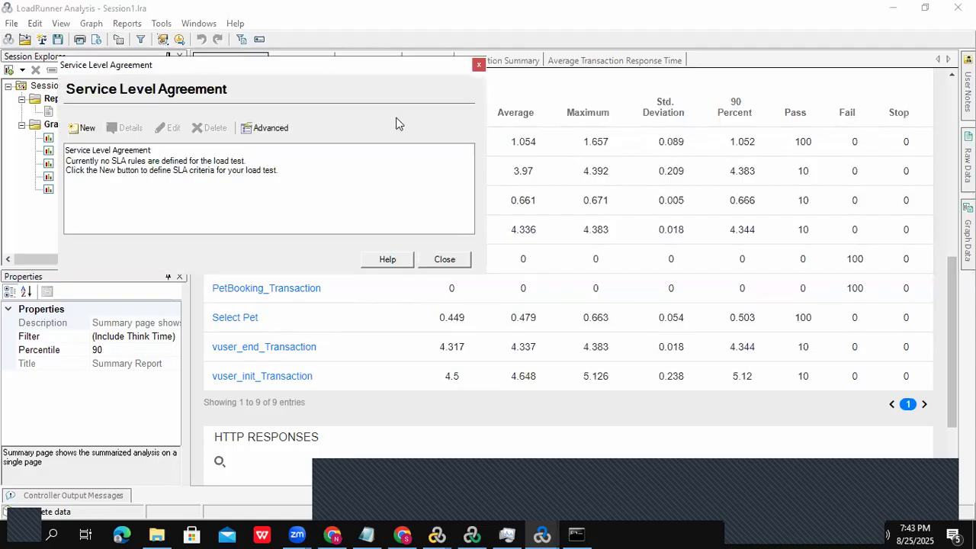
left_click(479, 64)
left_click(140, 40)
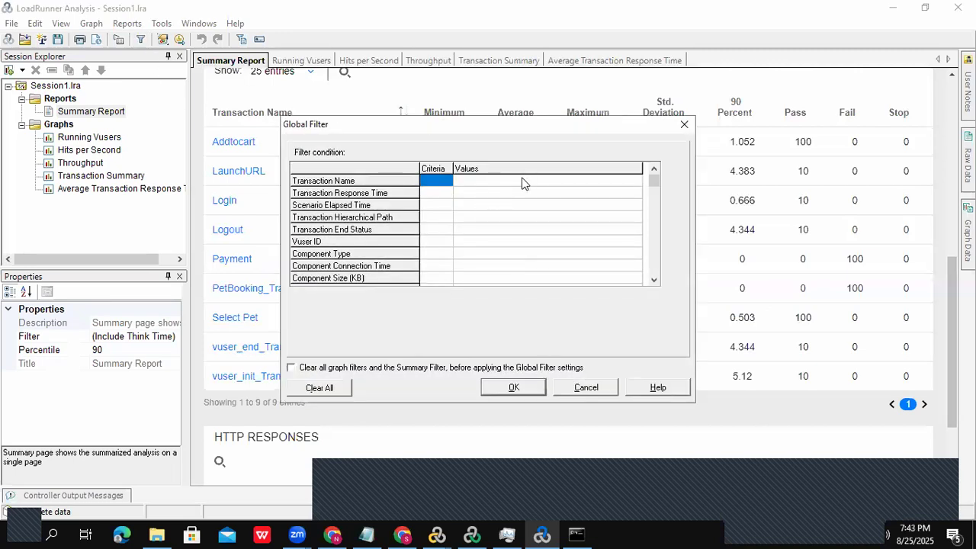
left_click(523, 181)
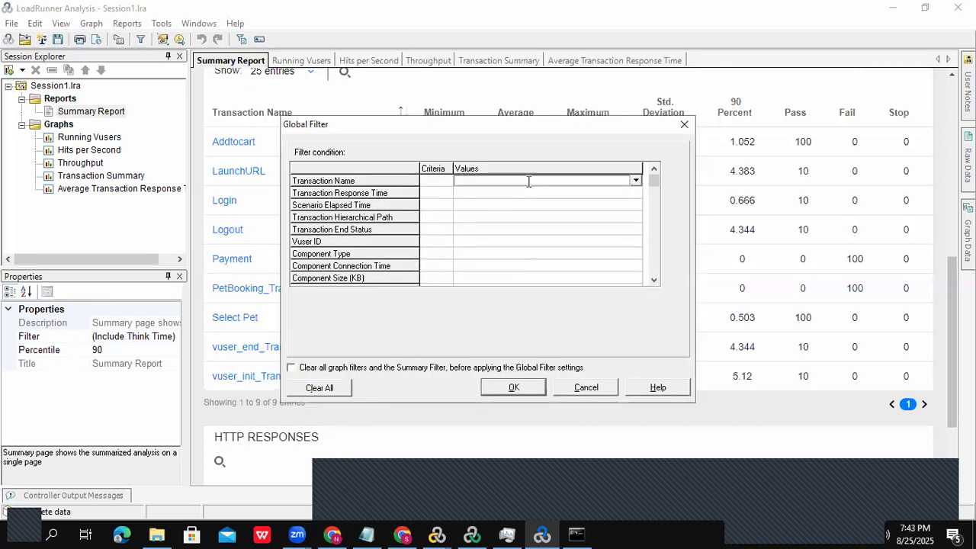
left_click(636, 182)
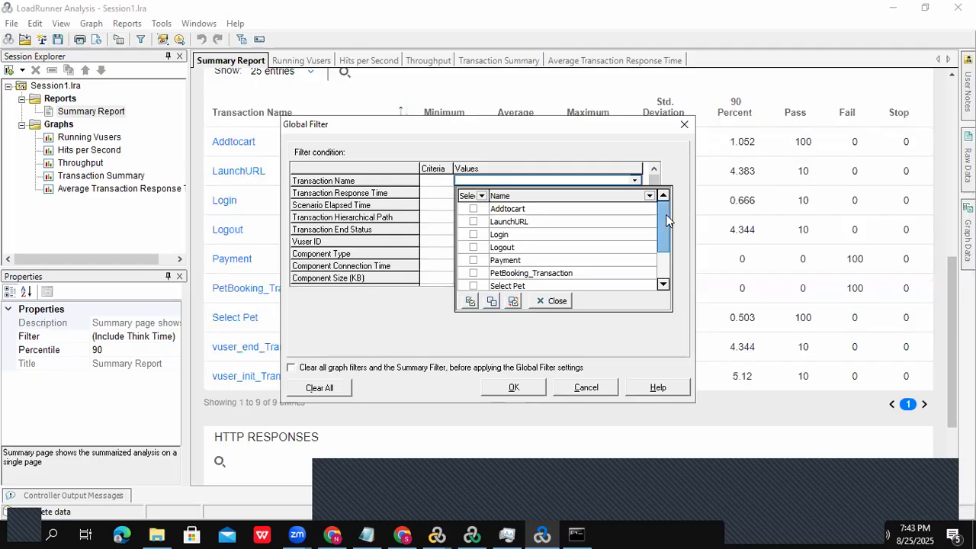
left_click_drag(665, 214, 666, 224)
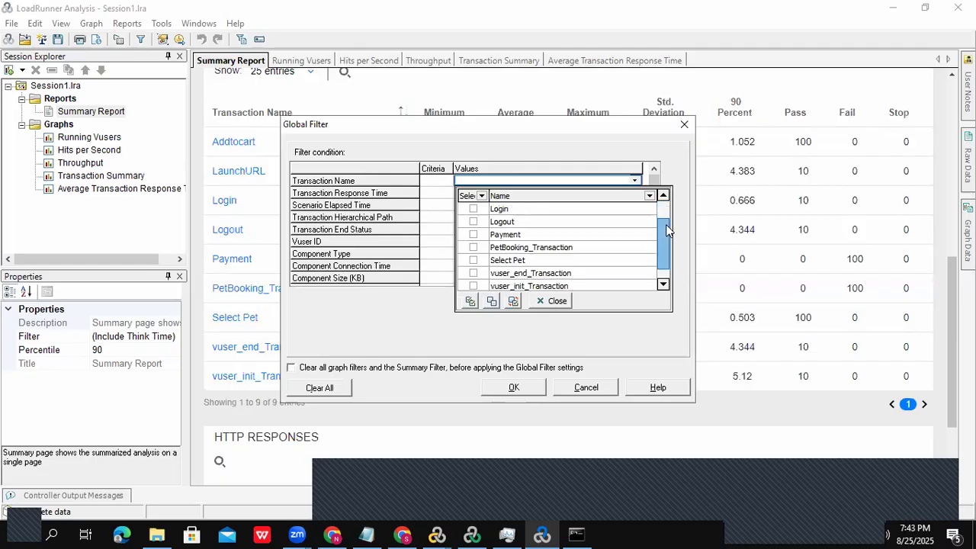
left_click(473, 247)
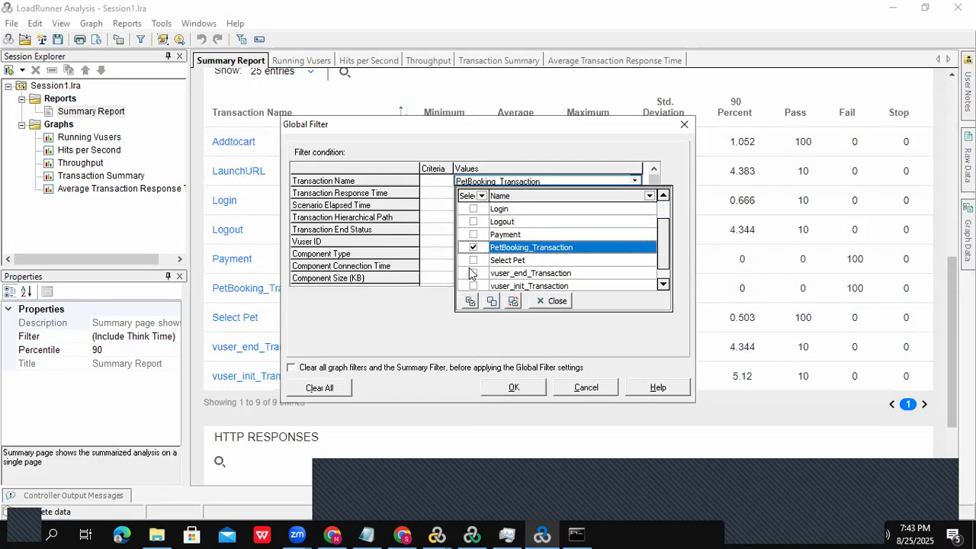
left_click(473, 273)
left_click(475, 288)
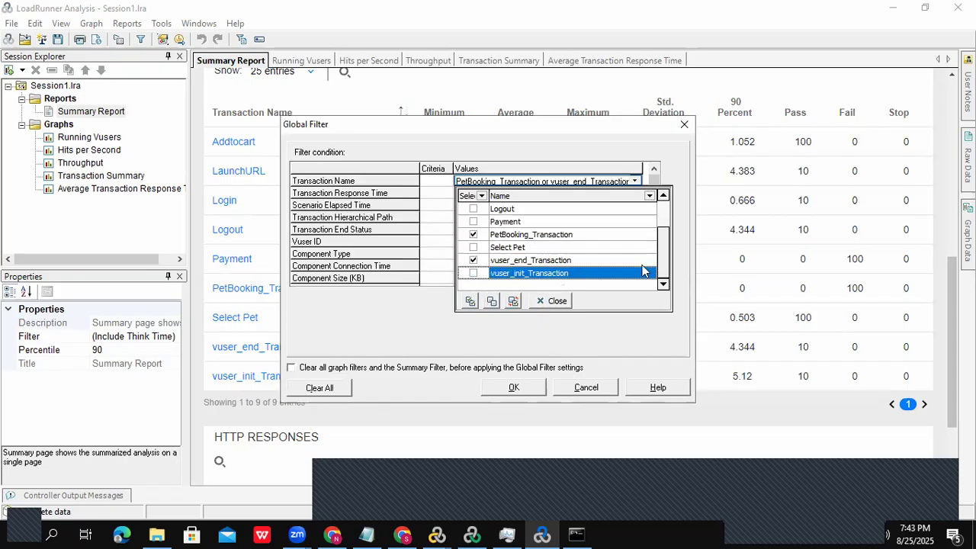
left_click(473, 273)
left_click_drag(664, 268, 662, 211)
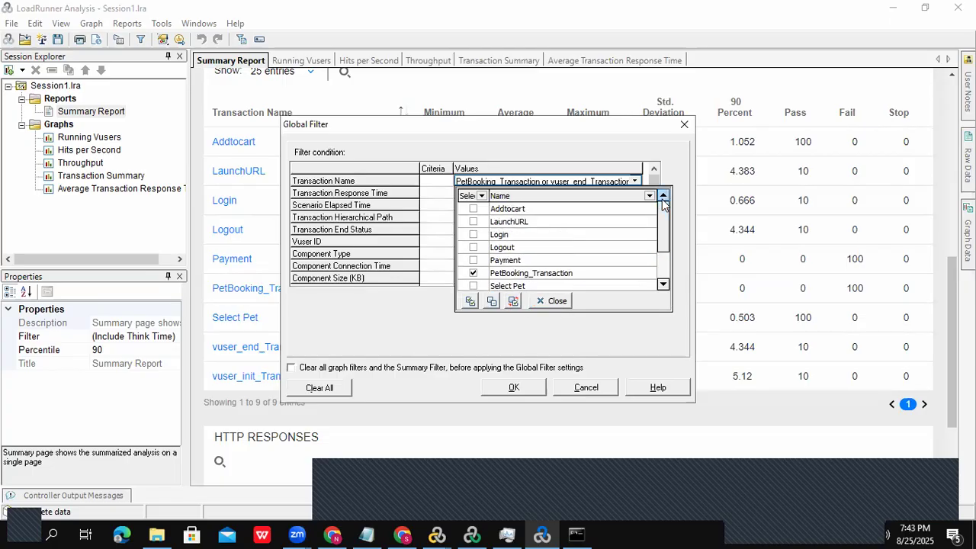
Set the Transaction Name criterion to exclude the selected transactions and apply the global filter.
left_click(438, 187)
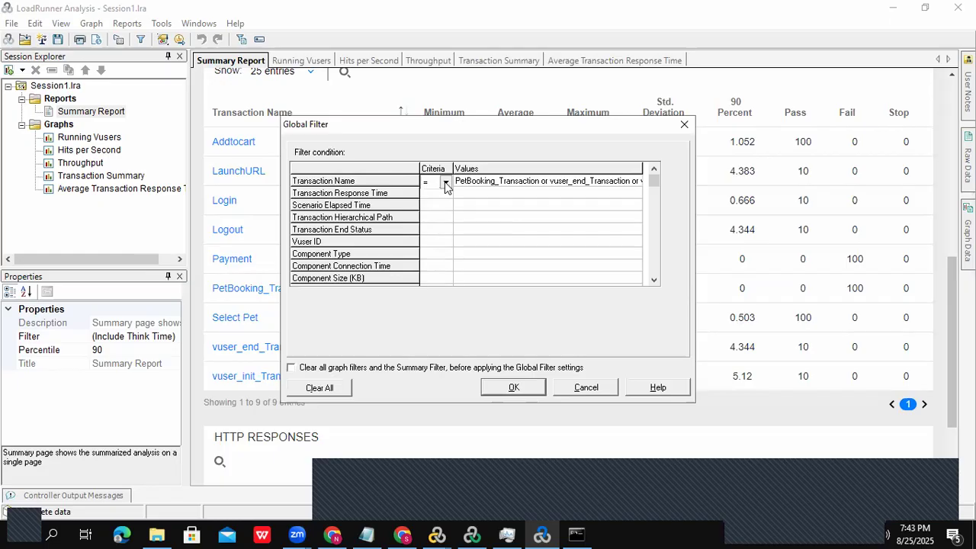
left_click(435, 206)
left_click(514, 387)
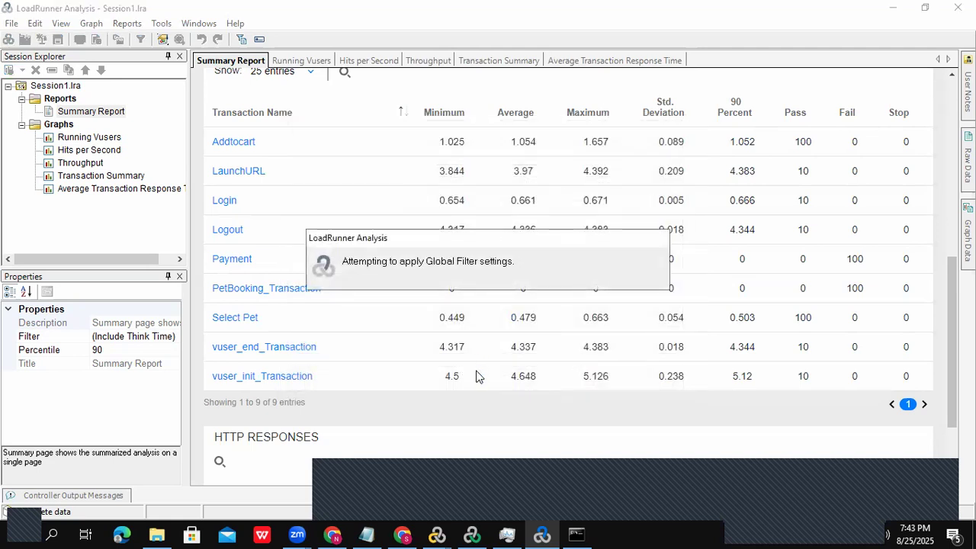
left_click(472, 533)
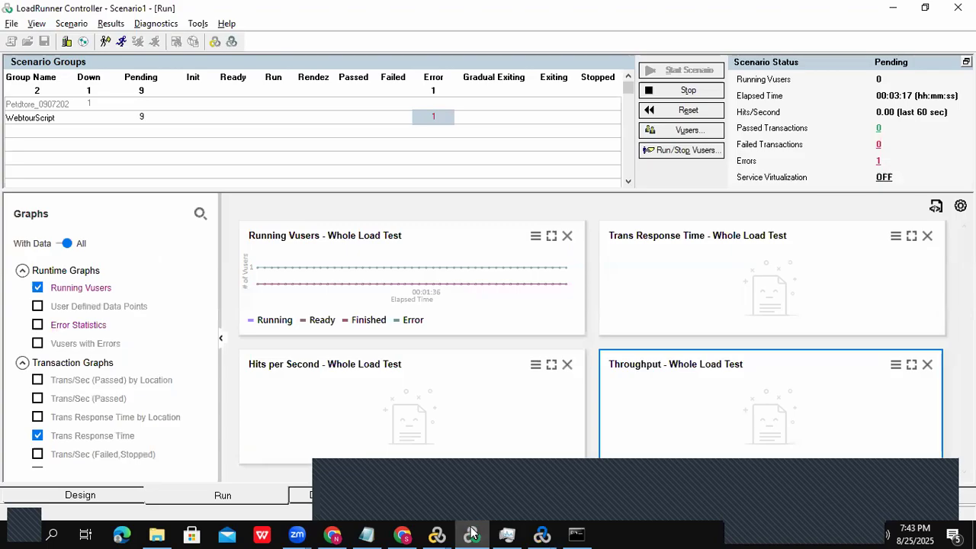
left_click(472, 533)
left_click(471, 534)
left_click(472, 534)
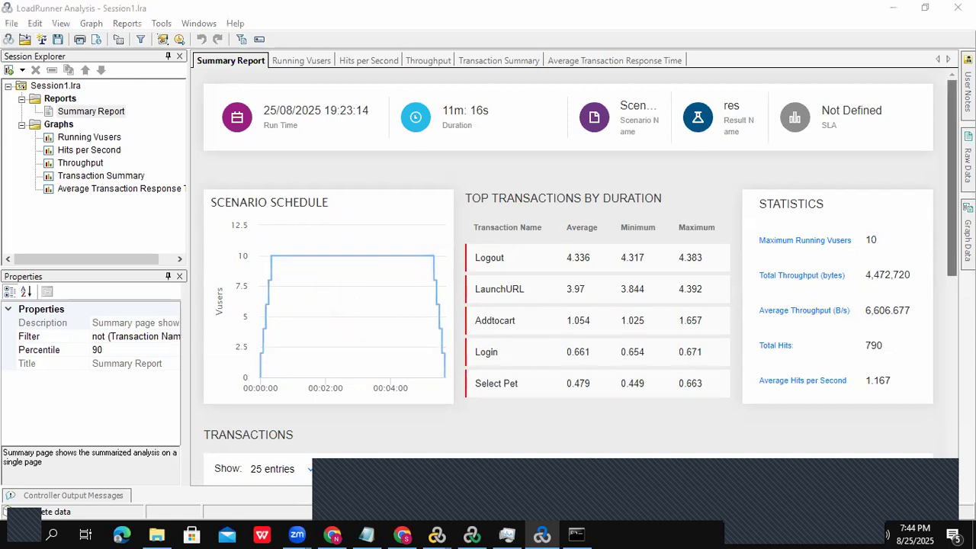
Examine the filtered Transactions table, checking its sort order by transaction name and selecting all rows from Addtocart to Select Pet.
scroll(941, 290, "down", 3)
scroll(938, 360, "down", 2)
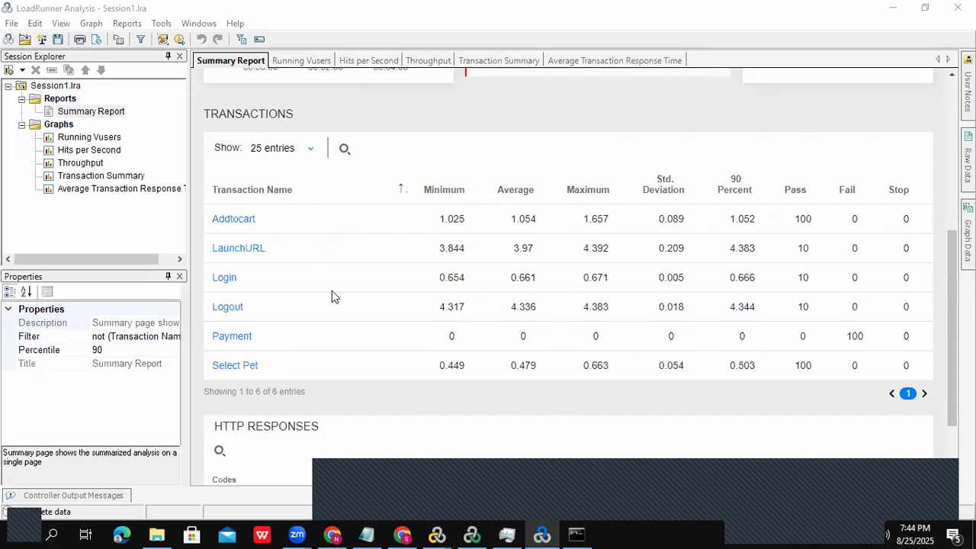
left_click(266, 194)
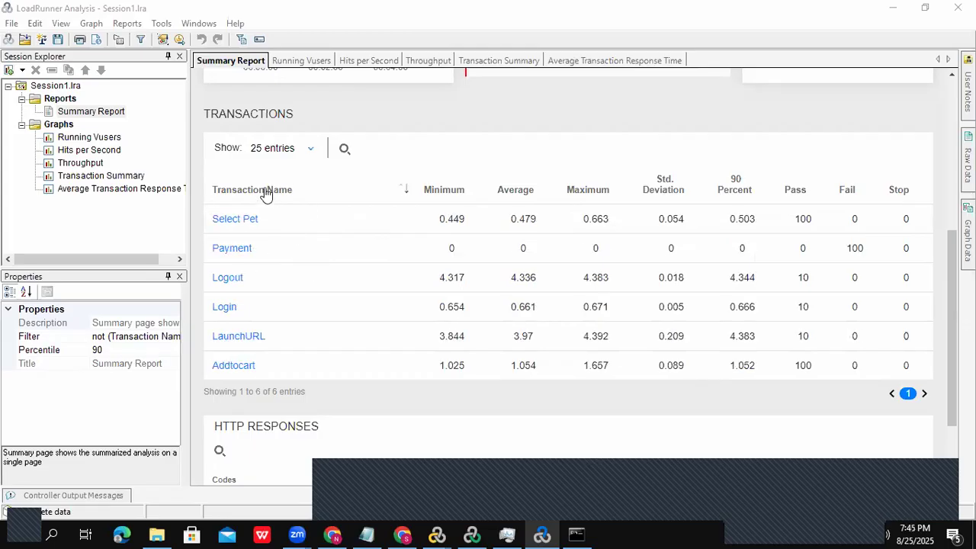
left_click(266, 193)
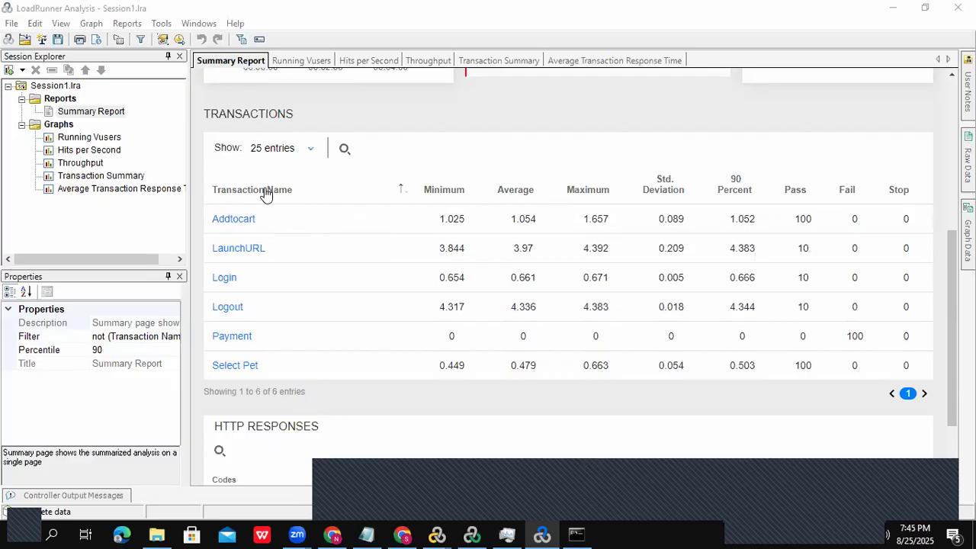
left_click(266, 194)
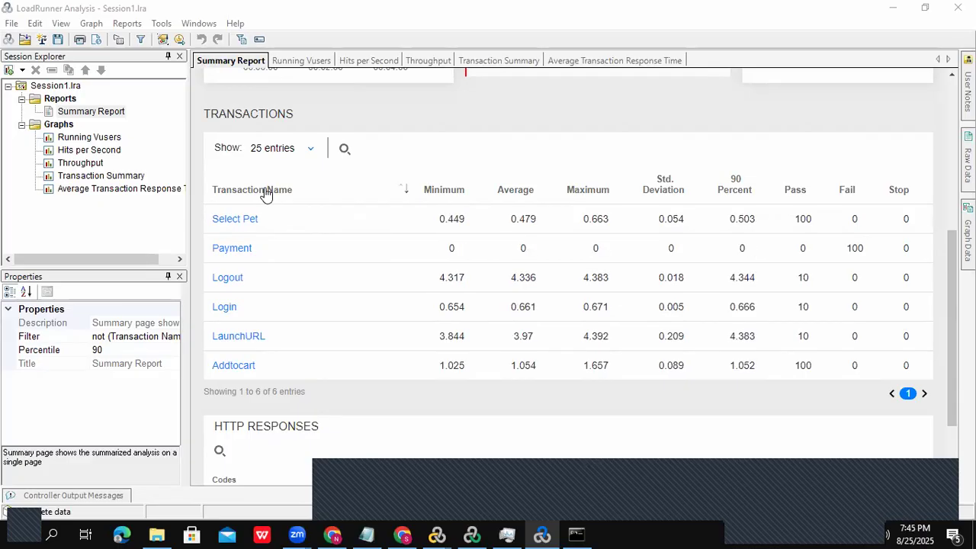
left_click(266, 194)
left_click_drag(209, 224, 916, 366)
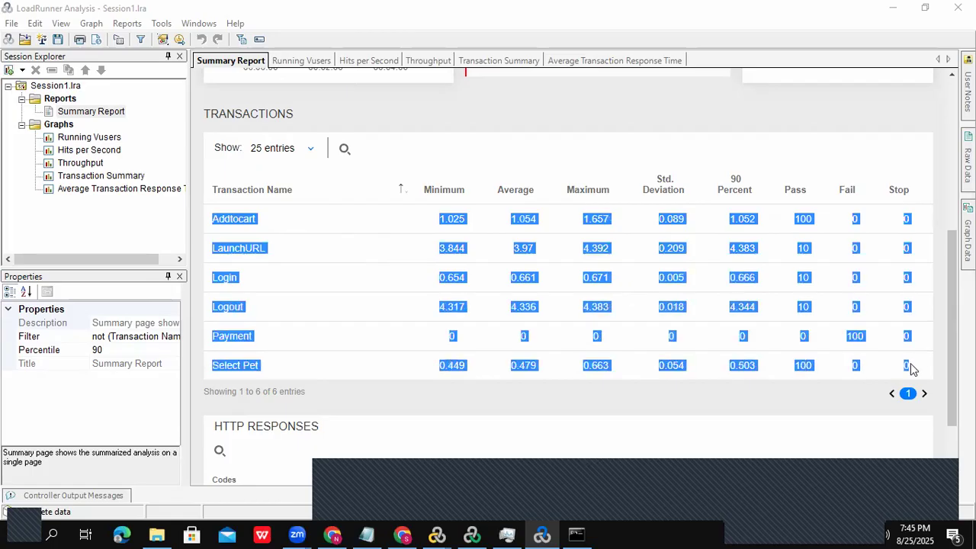
Show the desktop and search Windows for wps, then dismiss the search.
left_click(61, 533)
type("w")
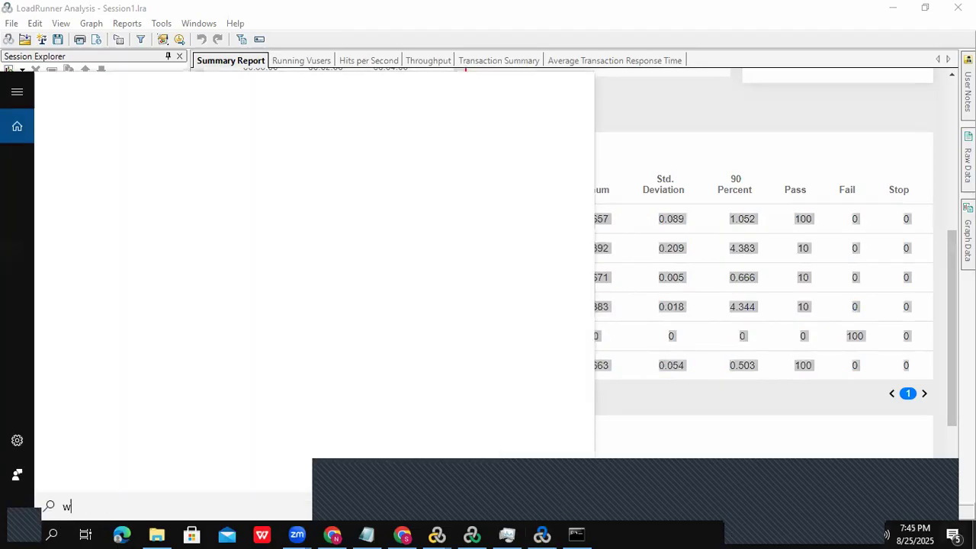
left_click(973, 534)
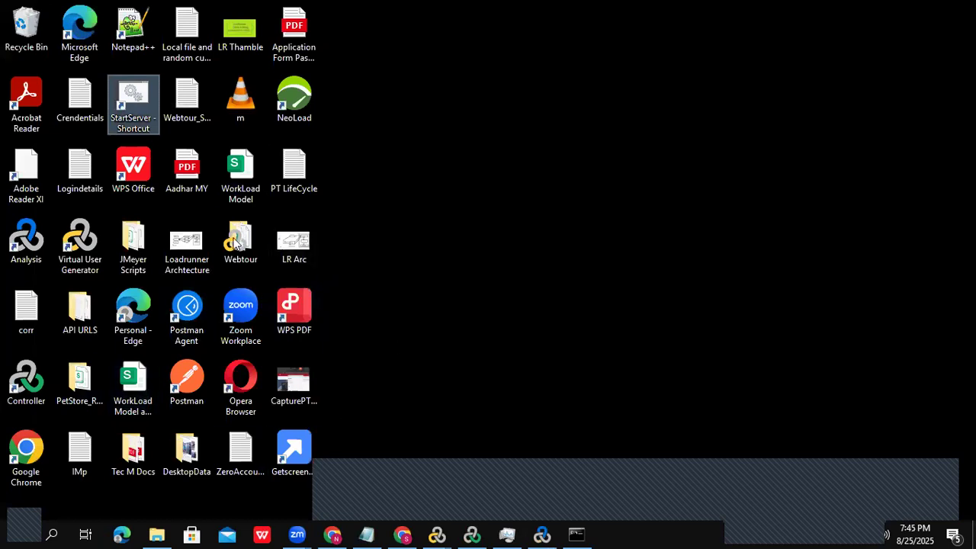
left_click(53, 534)
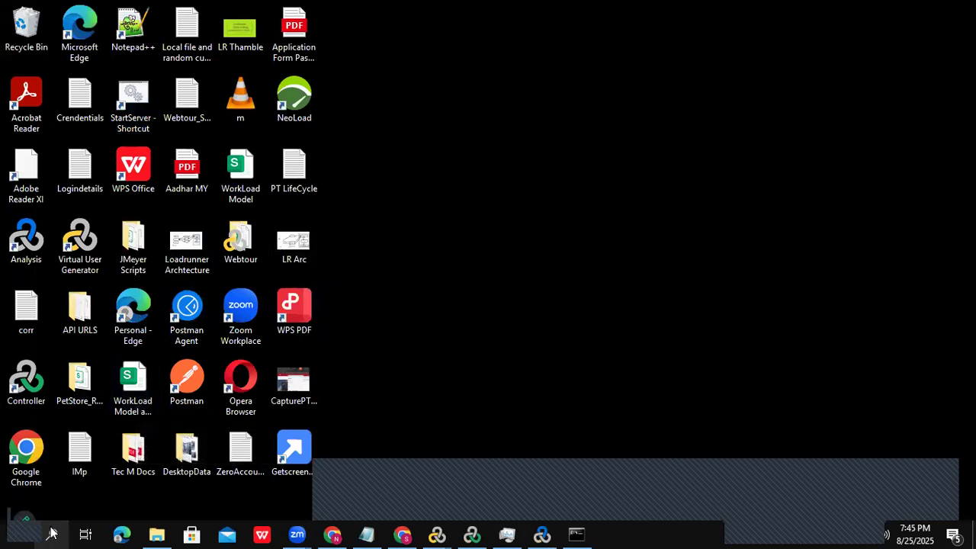
type("wp")
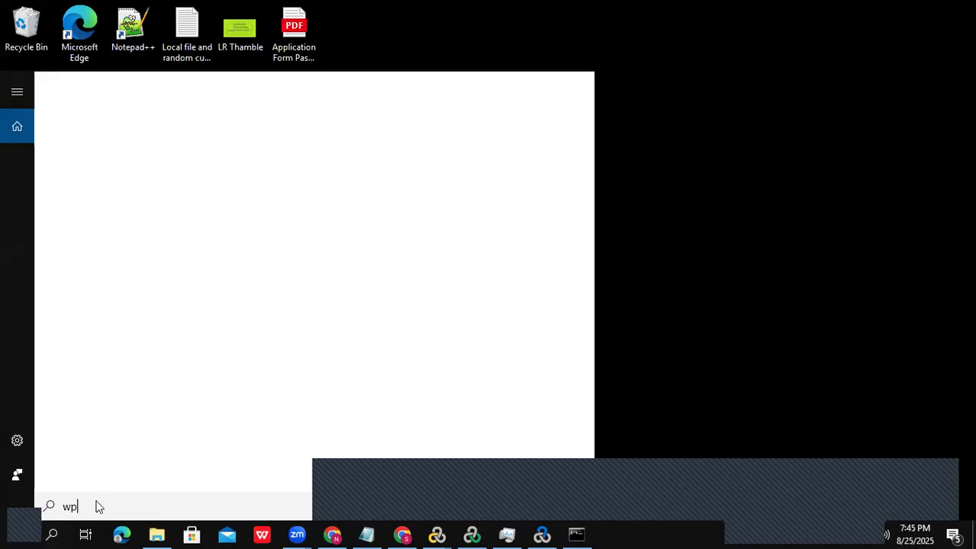
type("s")
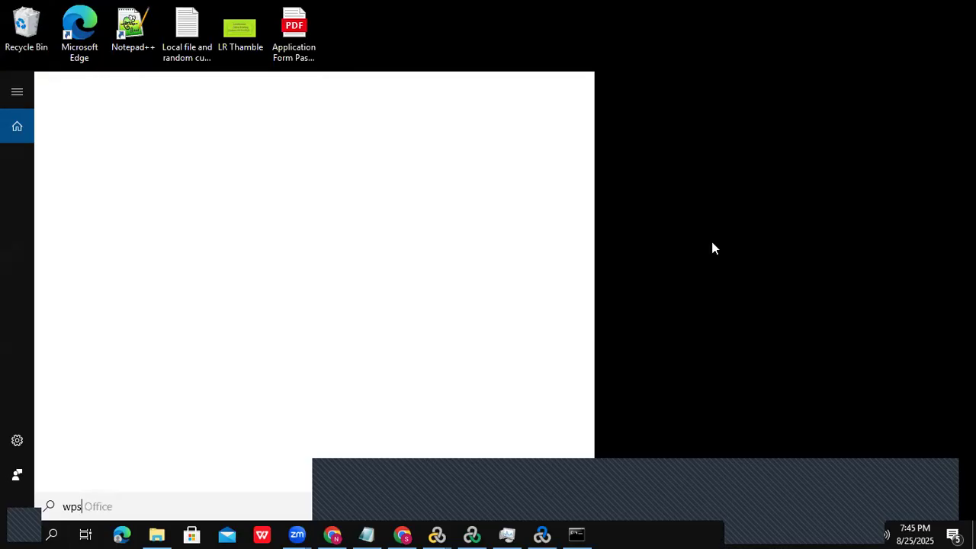
left_click(763, 260)
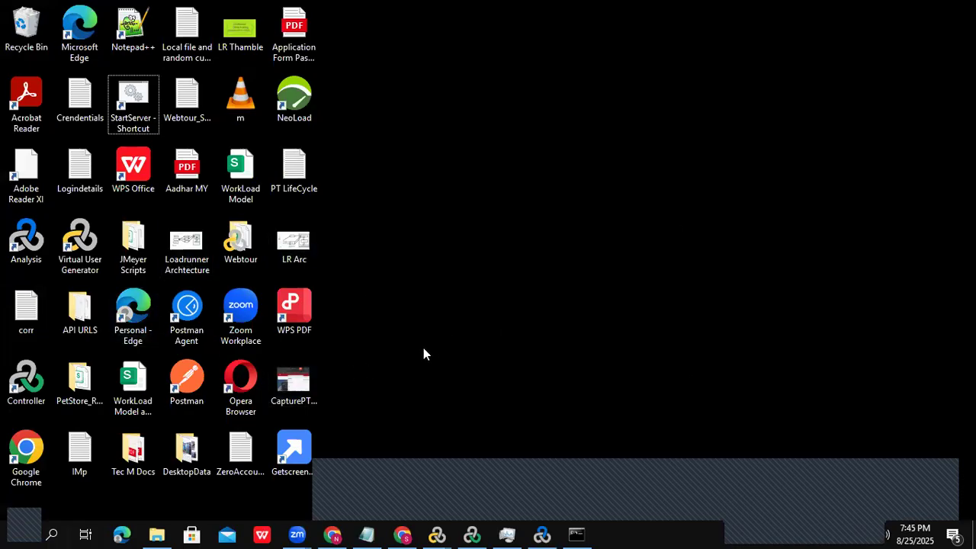
Open the WorkLoad Model and Test Plan workbook from the desktop.
double_click(145, 400)
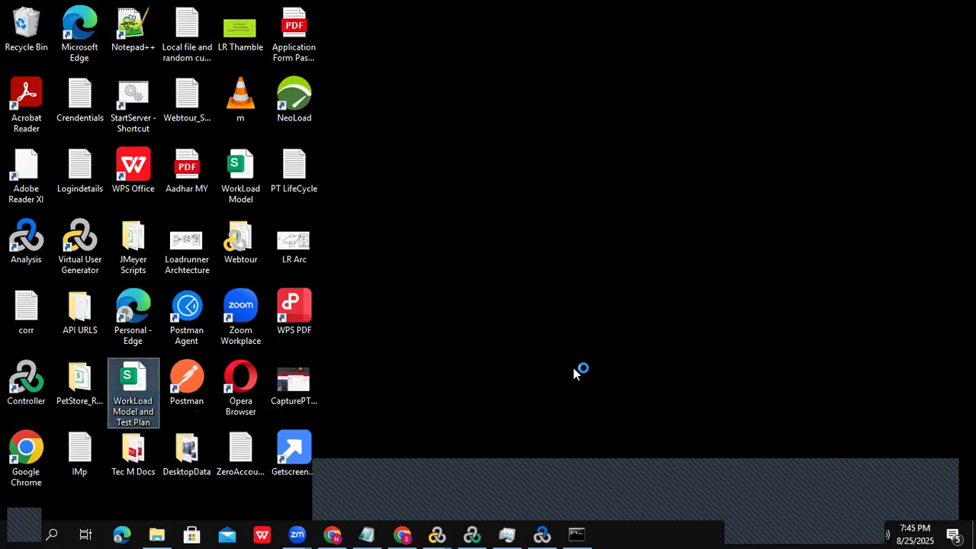
Switch to LoadRunner Analysis and review the Running Vusers, Hits per Second, Throughput, Transaction Summary and Average Transaction Response Time graphs.
left_click(542, 534)
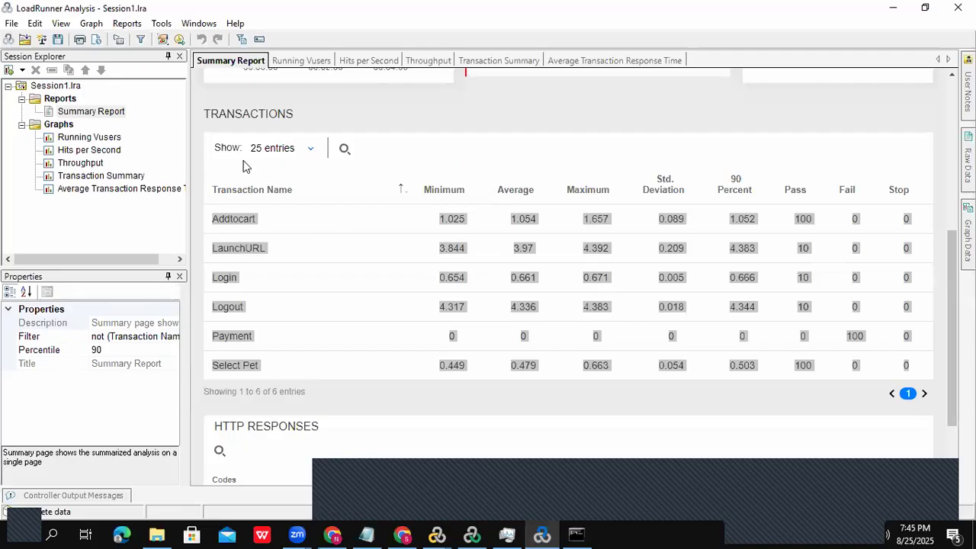
left_click(77, 137)
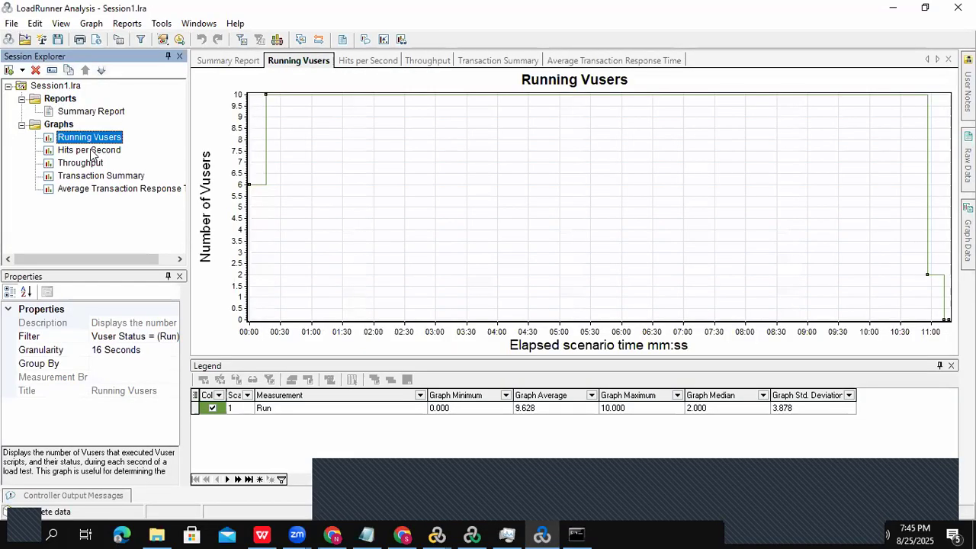
left_click(92, 151)
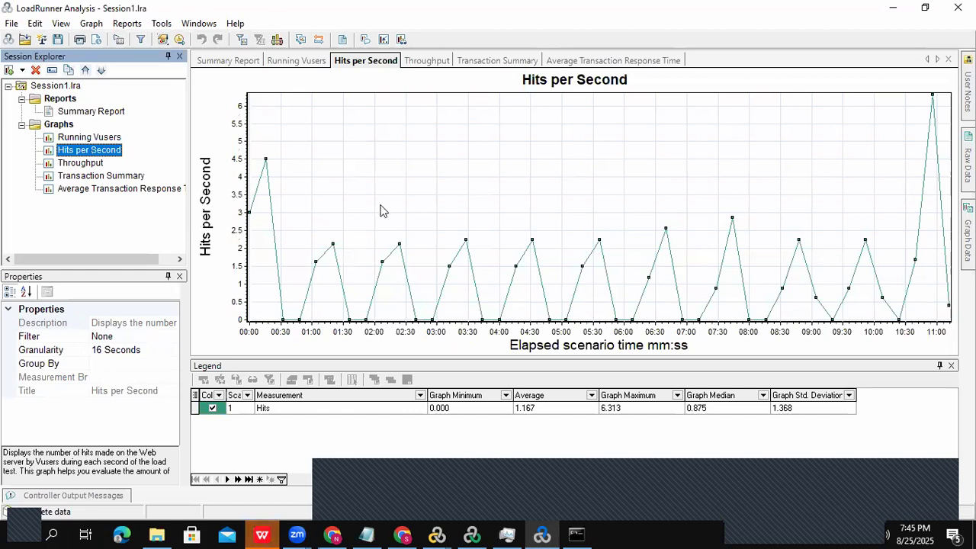
left_click(80, 162)
left_click(124, 177)
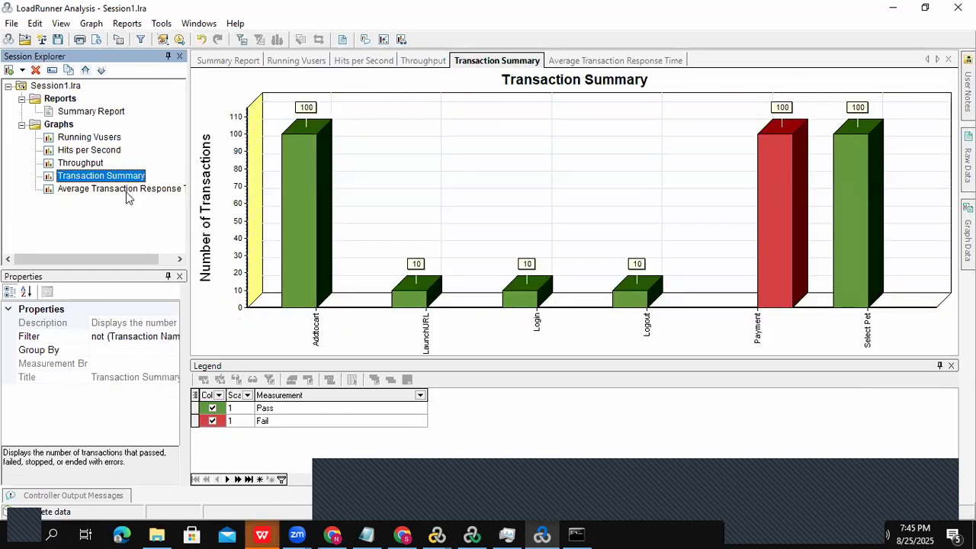
left_click(127, 191)
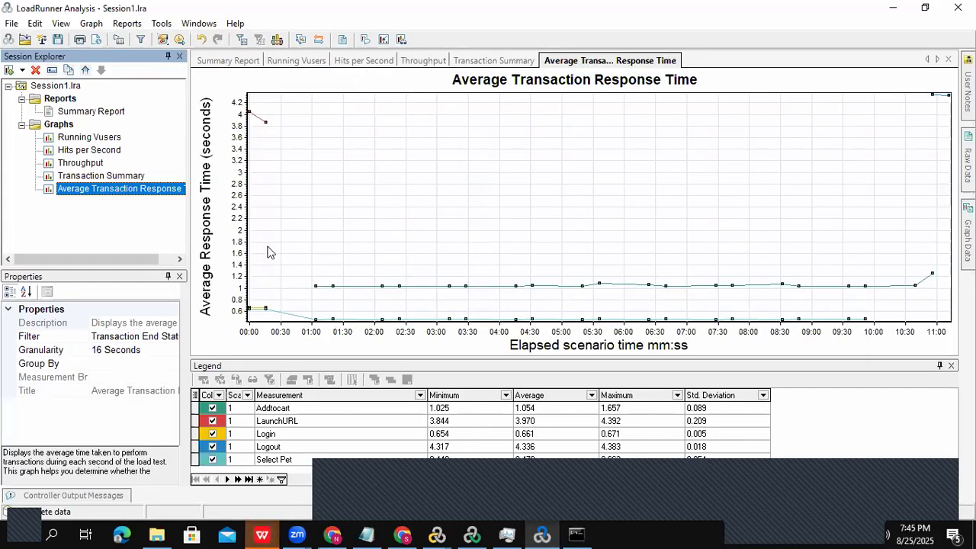
left_click(94, 113)
left_click(97, 138)
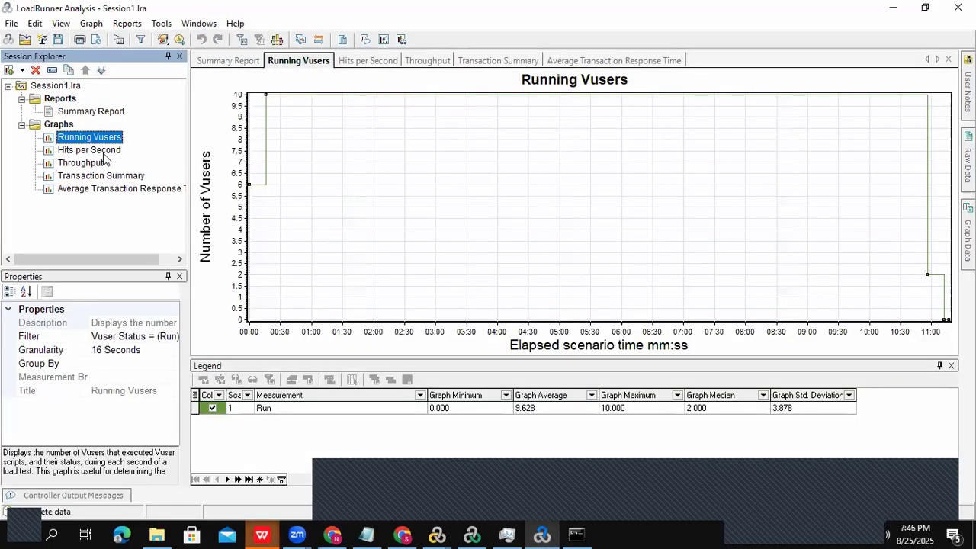
left_click(104, 151)
Generate a report from the Detailed report (for single run) template.
left_click(125, 24)
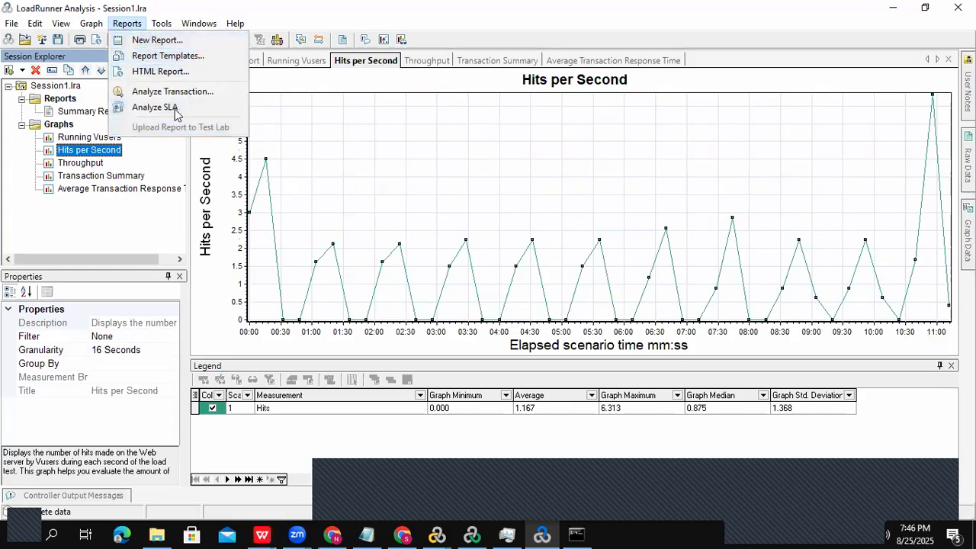
left_click(180, 58)
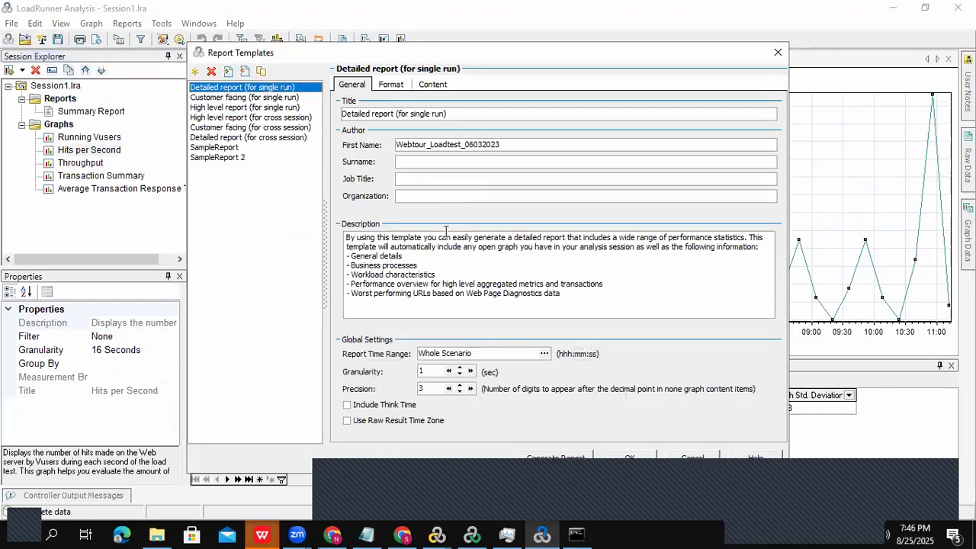
left_click(554, 455)
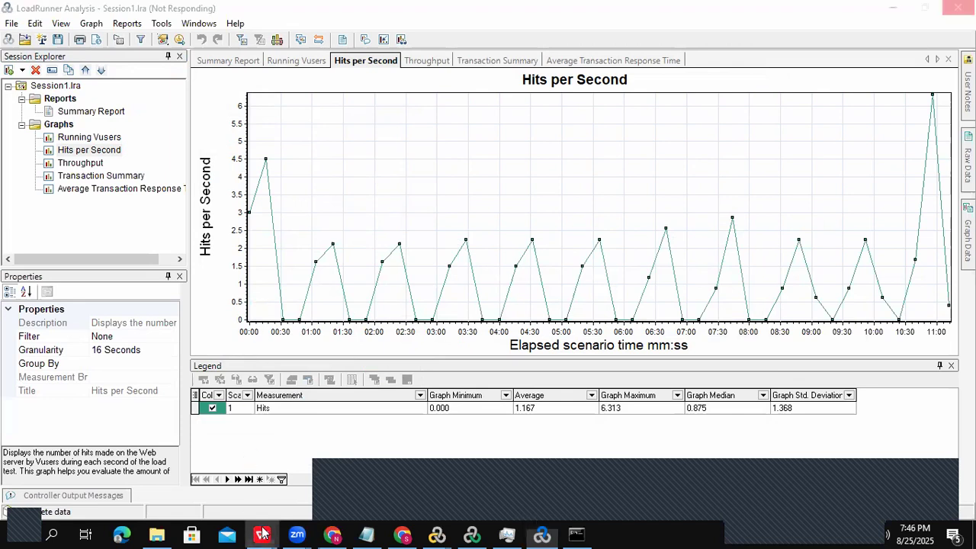
Switch to the WorkLoad Model and Test Plan workbook in WPS Office, dismiss the default-software prompt and add a new sheet.
mouse_move(262, 533)
left_click(326, 483)
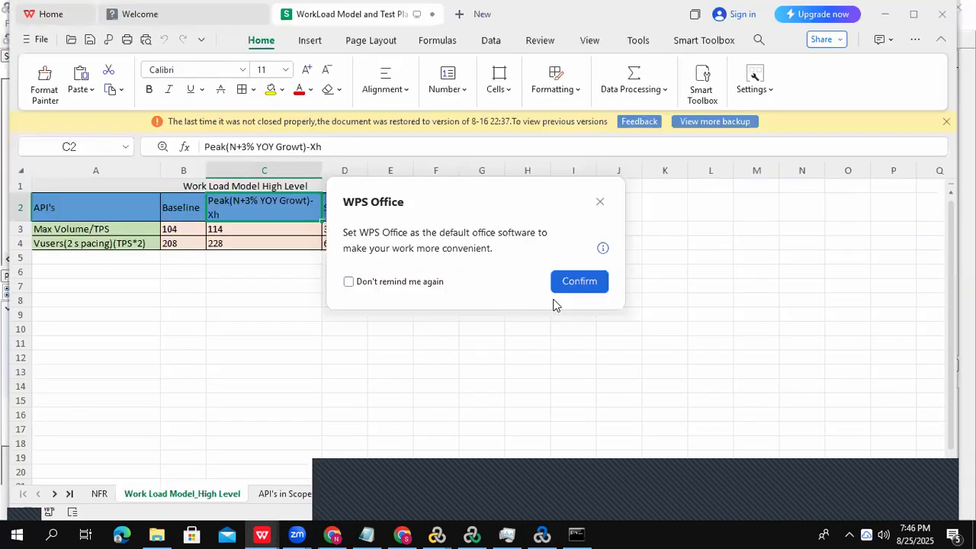
left_click(599, 204)
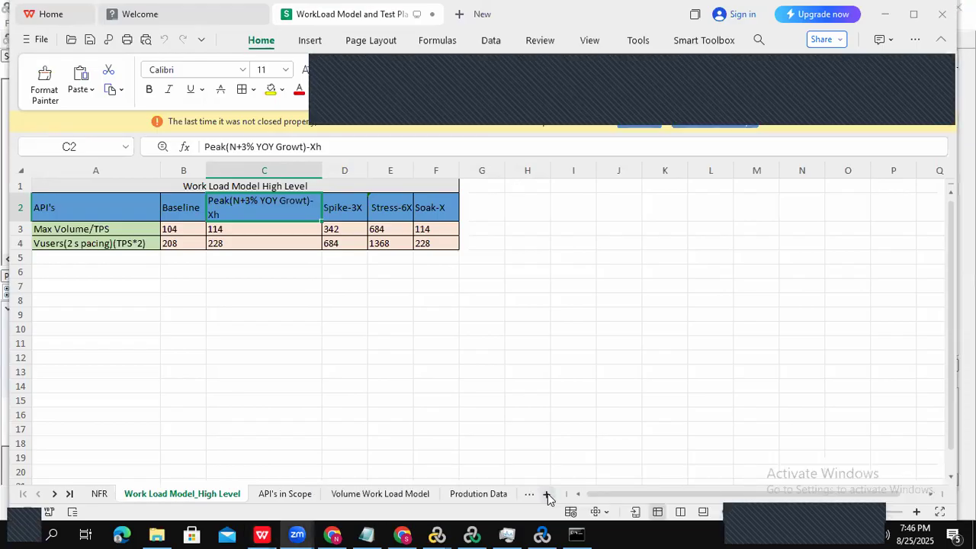
left_click(547, 493)
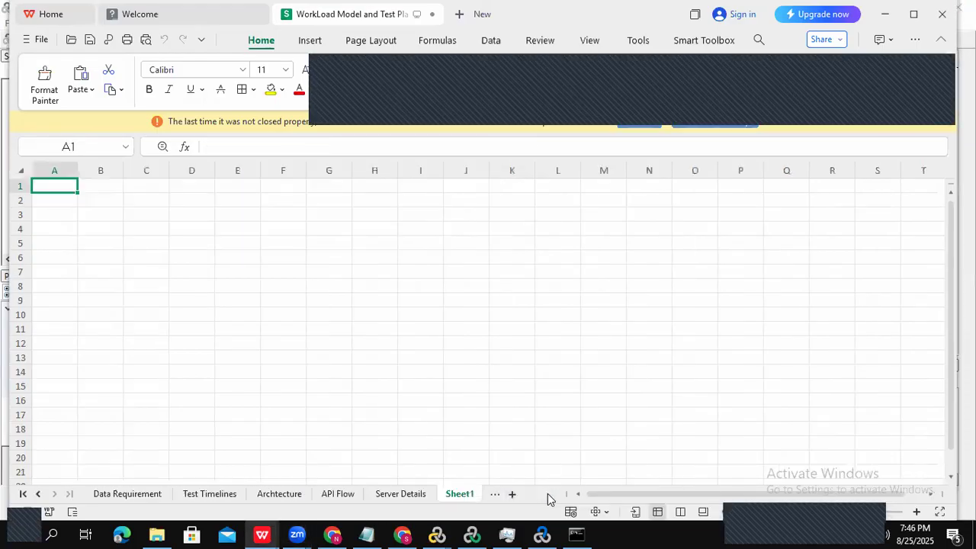
left_click(55, 216)
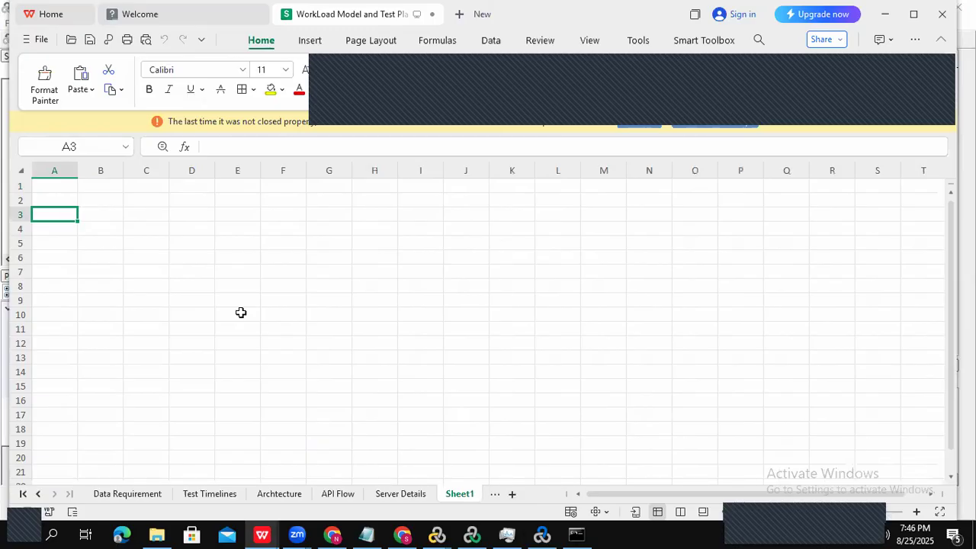
Switch to LoadRunner Analysis and examine the generated detailed report, from General Details to the workload graph on page 2.
left_click(545, 534)
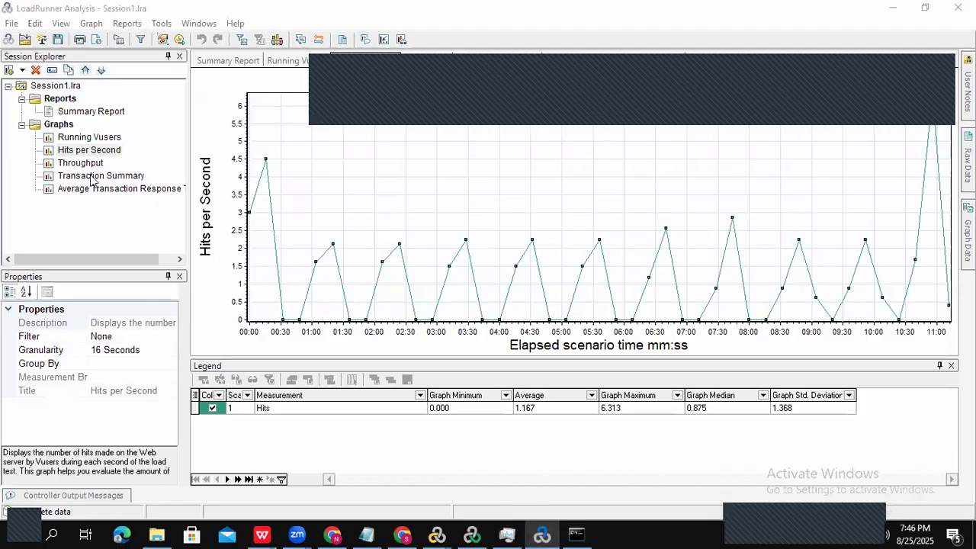
double_click(76, 113)
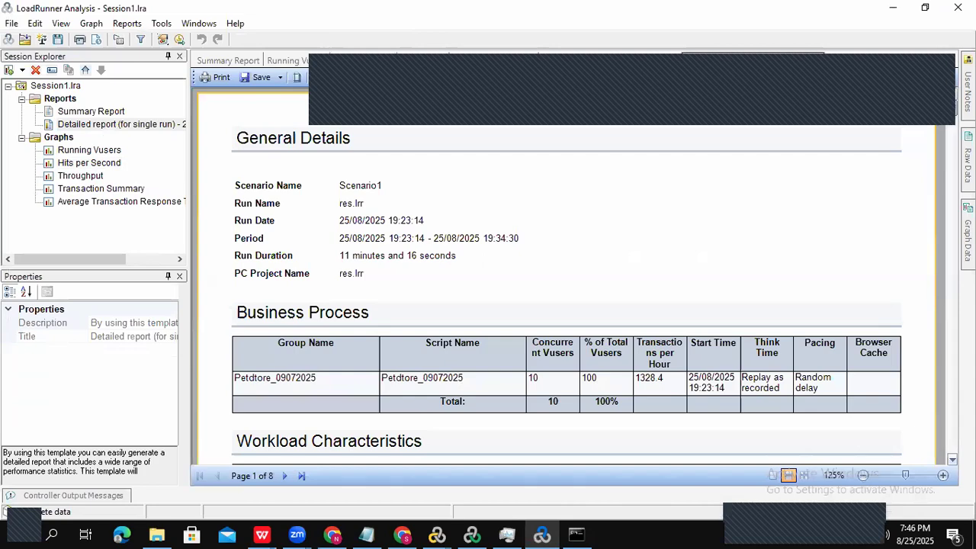
scroll(567, 276, "down", 15)
mouse_move(952, 158)
left_mouse_down()
mouse_move(947, 448)
mouse_move(934, 186)
mouse_move(950, 140)
left_mouse_up()
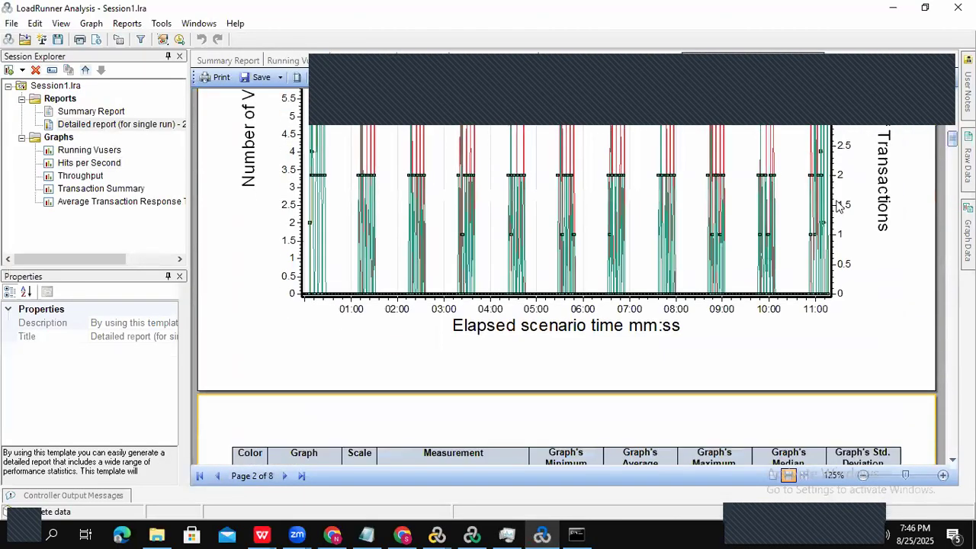
Switch to the WPS workbook, paste the copied transaction rows at A3 of Sheet1 and widen column A to fit the transaction names.
key("alt+Tab")
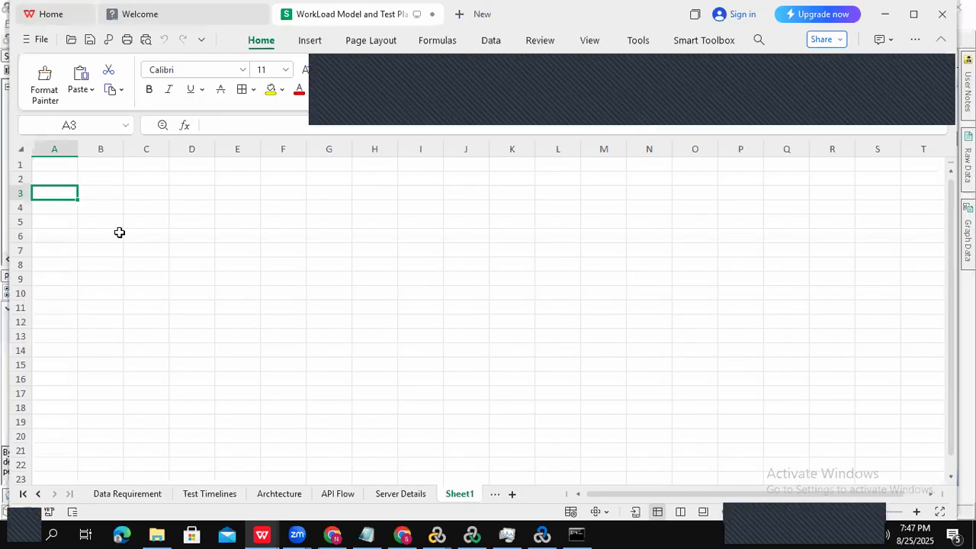
key("ctrl+v")
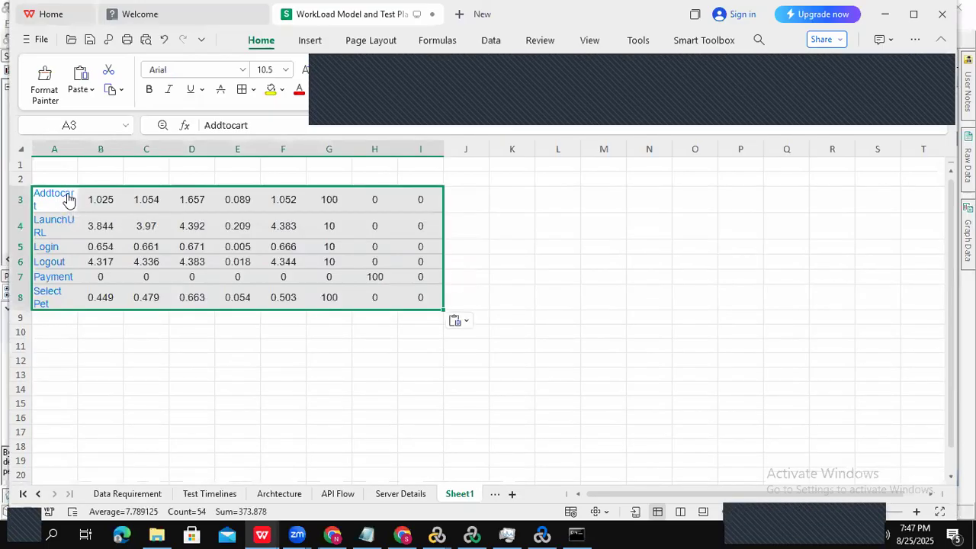
left_click(497, 290)
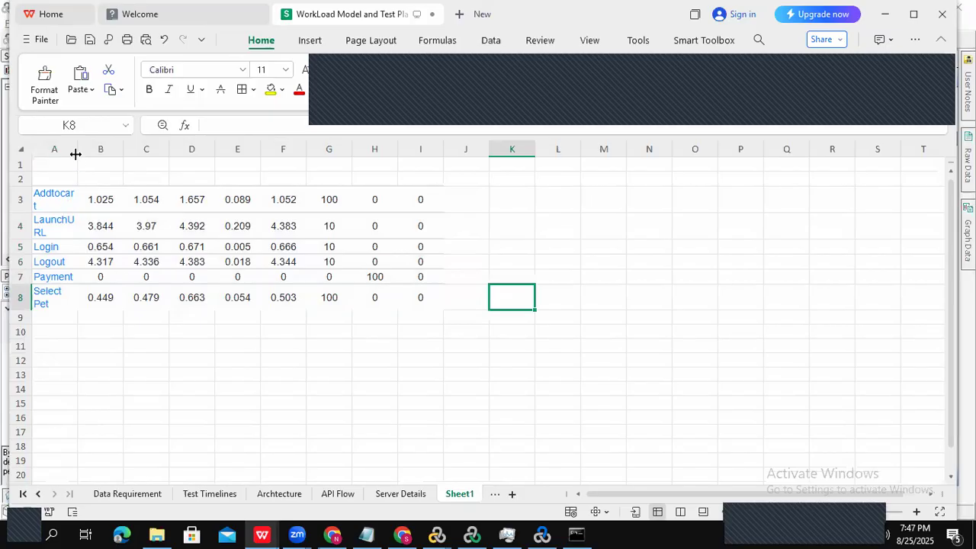
left_click_drag(76, 154, 146, 154)
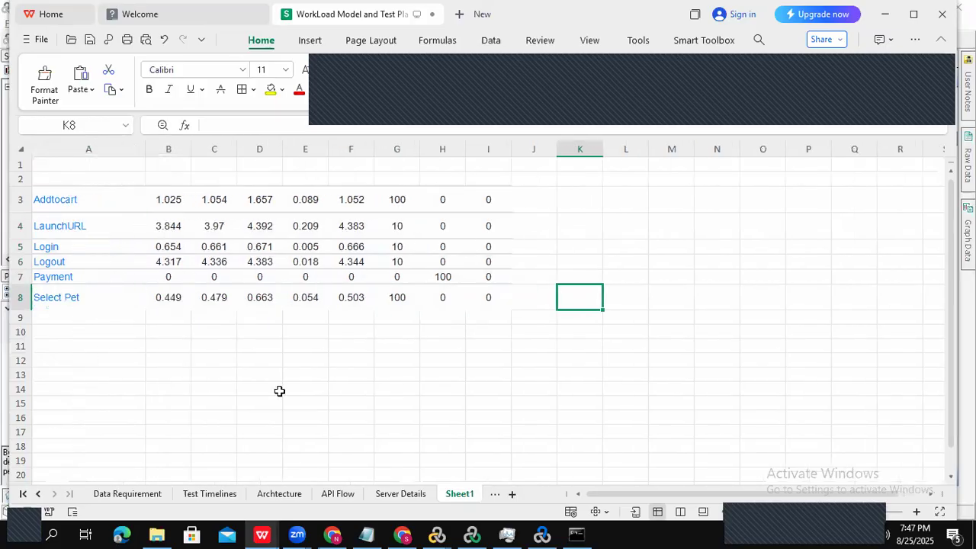
Enter the column headers Min, Avg and Max in cells B2 to D2 above the pasted transaction values.
left_click(169, 178)
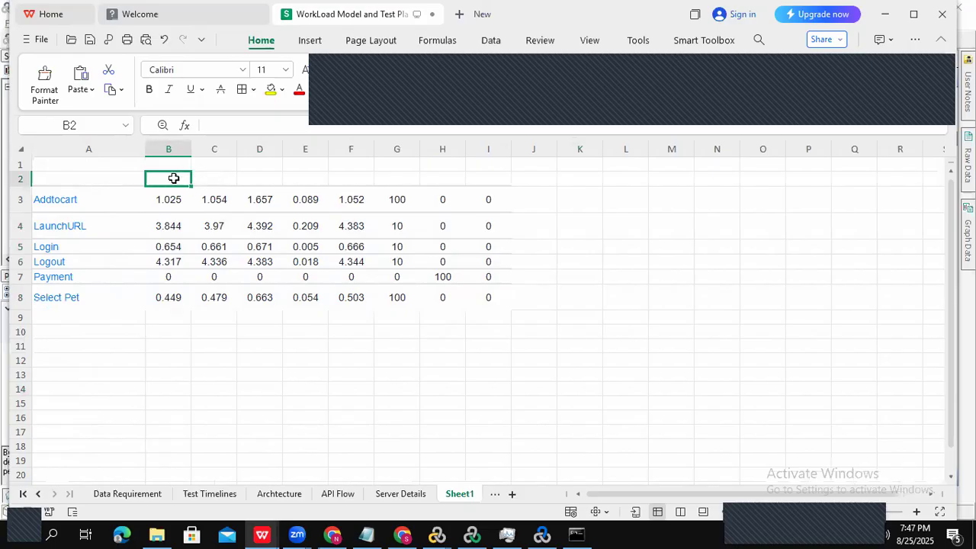
type("Min")
left_click(204, 179)
type("A")
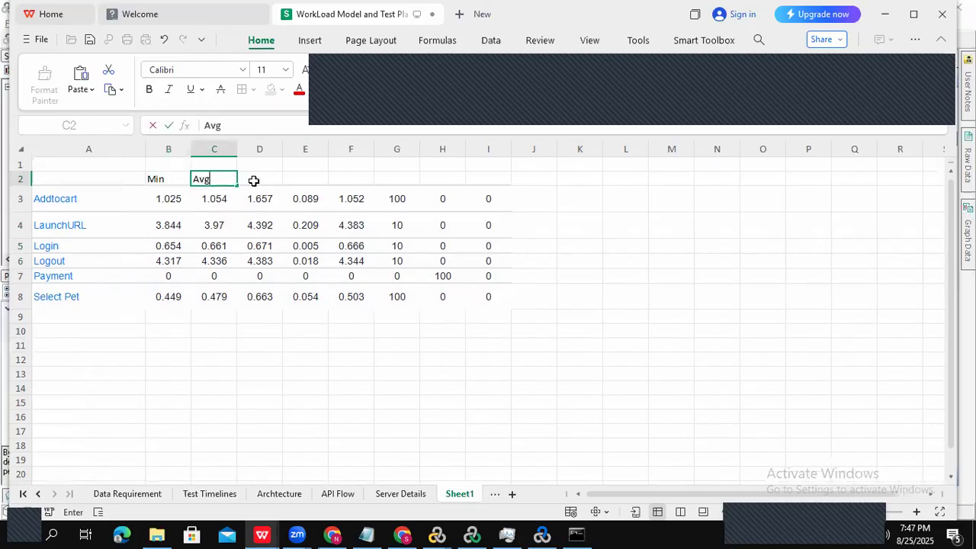
type("vg")
left_click(254, 180)
type("Max")
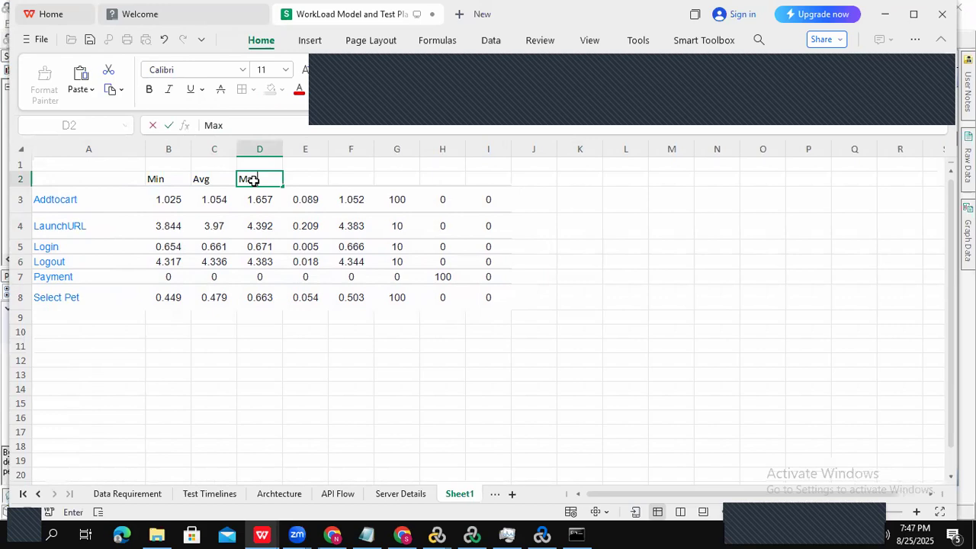